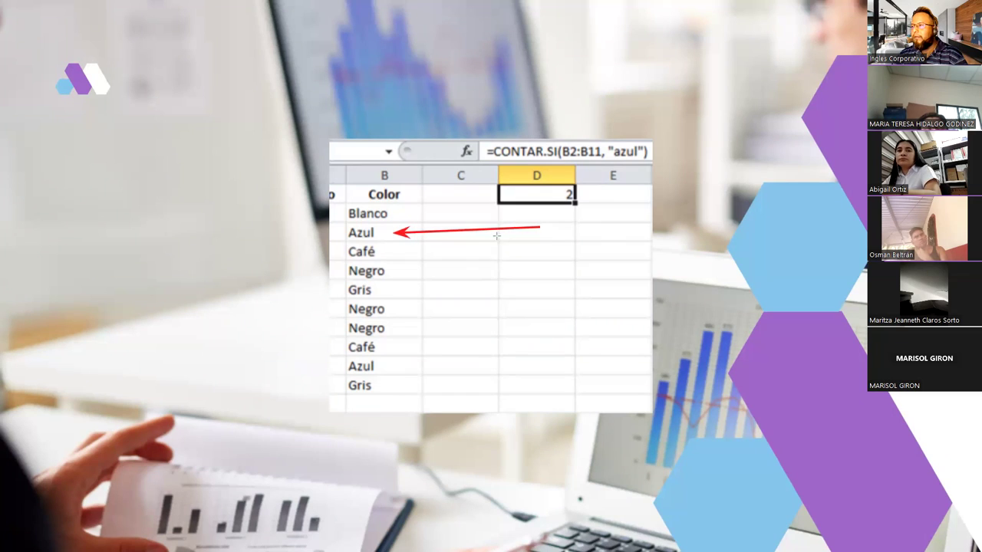
pyautogui.moveTo(577, 232); pyautogui.dragTo(618, 162)
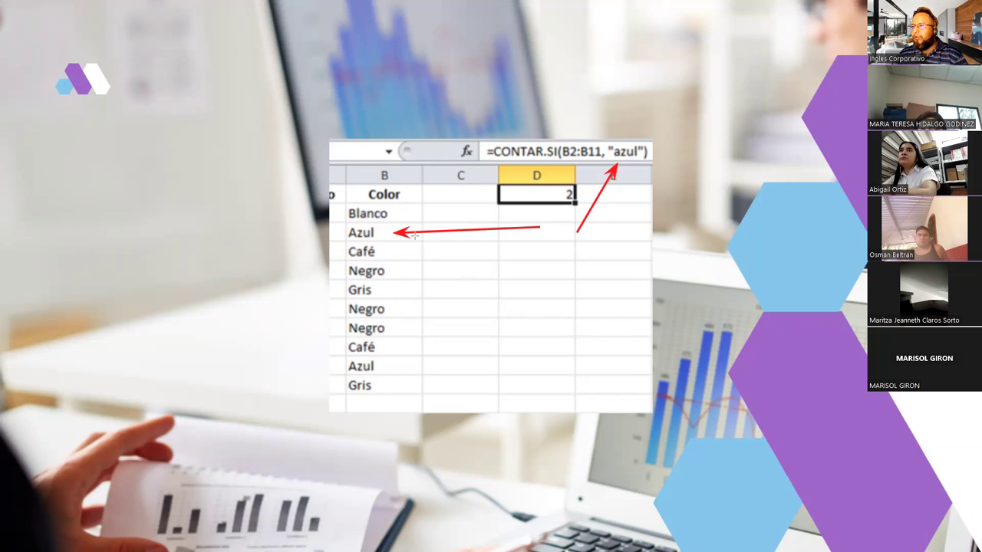
pyautogui.moveTo(342, 239); pyautogui.dragTo(436, 242)
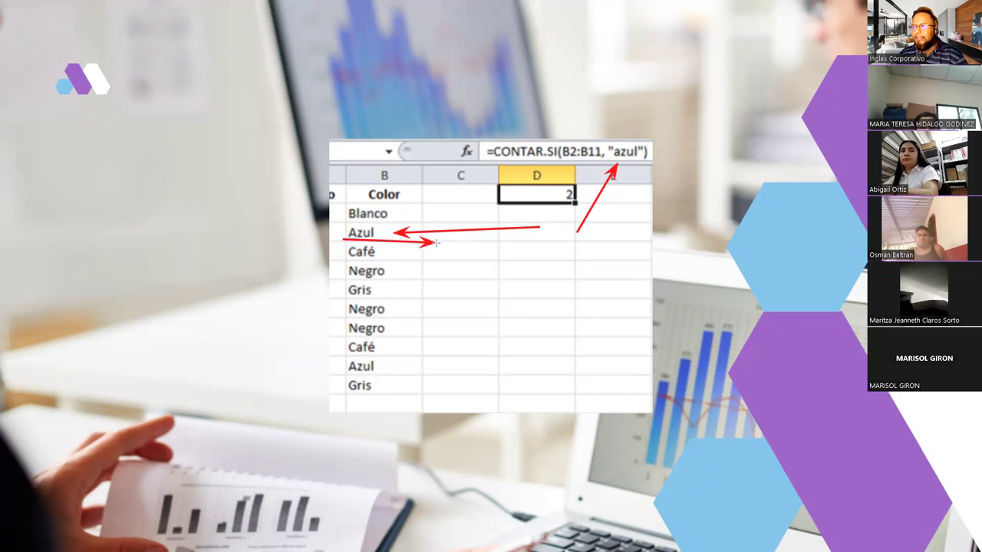
pyautogui.hotkey('ctrl', 'z')
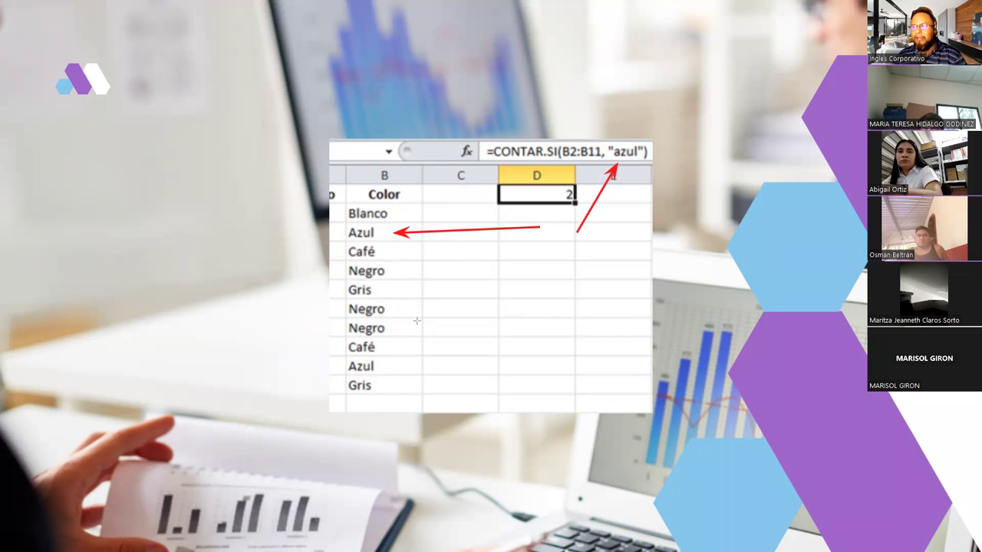
pyautogui.moveTo(388, 363); pyautogui.dragTo(520, 259)
pyautogui.hotkey('ctrl', 'z')
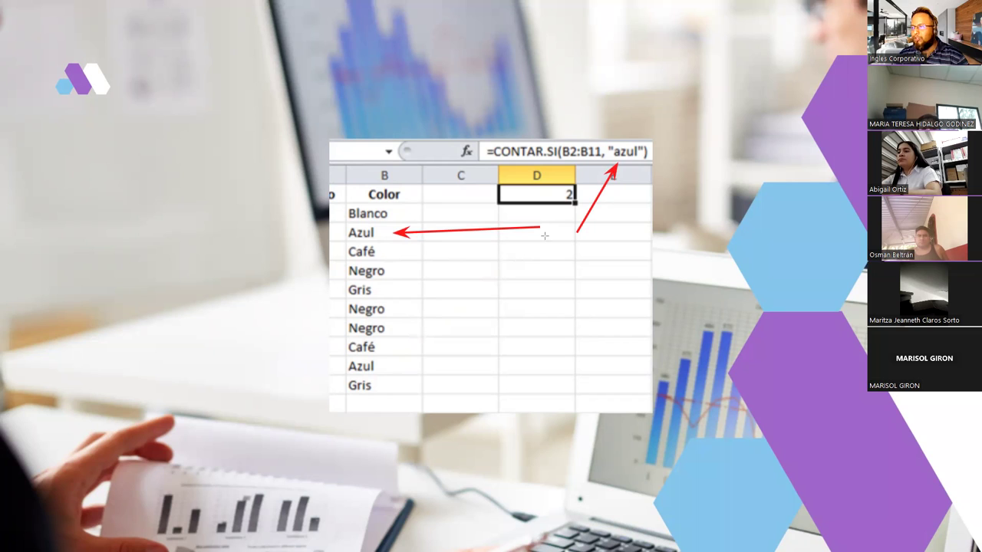
pyautogui.moveTo(560, 214)
pyautogui.mouseDown()
pyautogui.moveTo(473, 310)
pyautogui.moveTo(388, 366)
pyautogui.mouseUp()
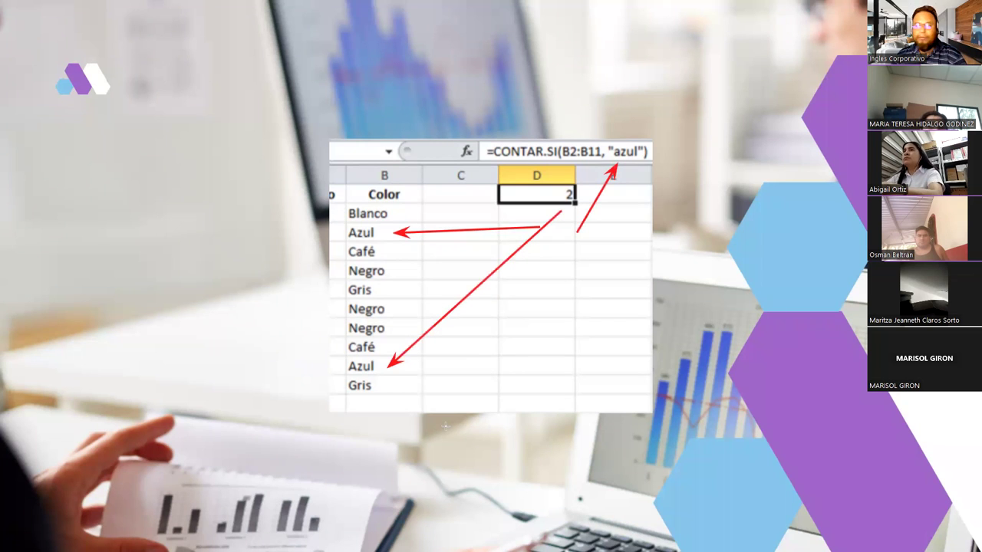
pyautogui.moveTo(618, 87); pyautogui.dragTo(618, 143)
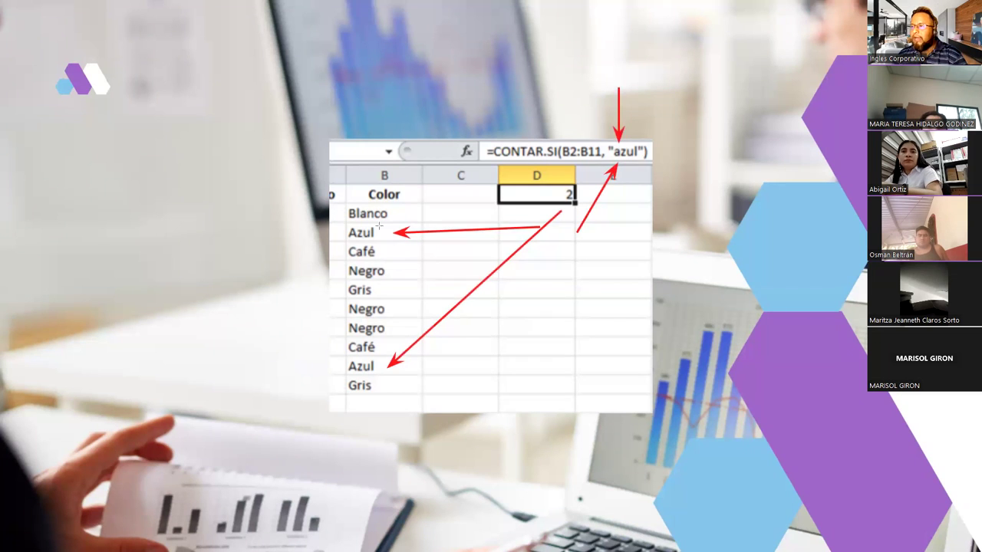
pyautogui.moveTo(296, 232); pyautogui.dragTo(323, 233)
pyautogui.hotkey('ctrl', 'z')
pyautogui.moveTo(369, 187)
pyautogui.mouseDown()
pyautogui.moveTo(331, 387)
pyautogui.moveTo(340, 405)
pyautogui.moveTo(356, 404)
pyautogui.mouseUp()
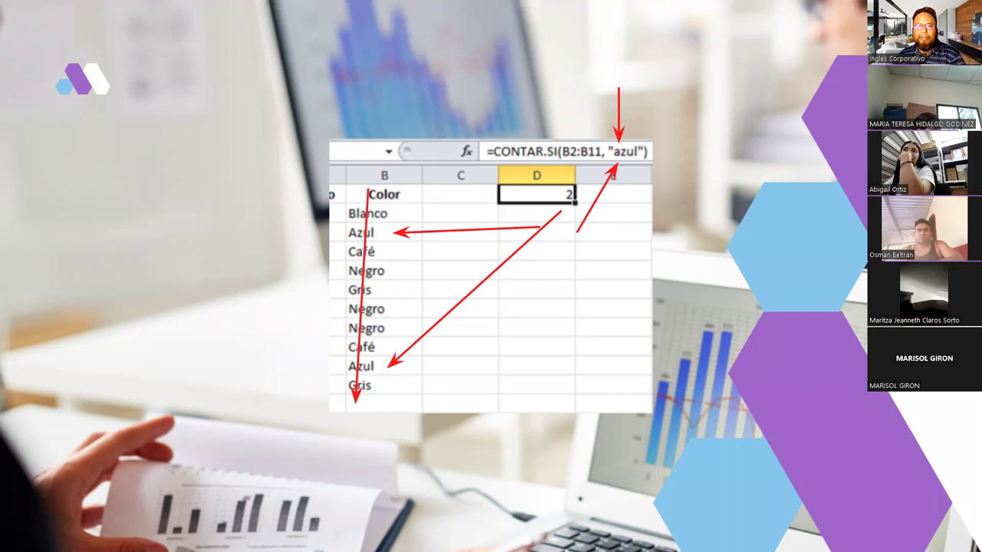
pyautogui.press('Right')
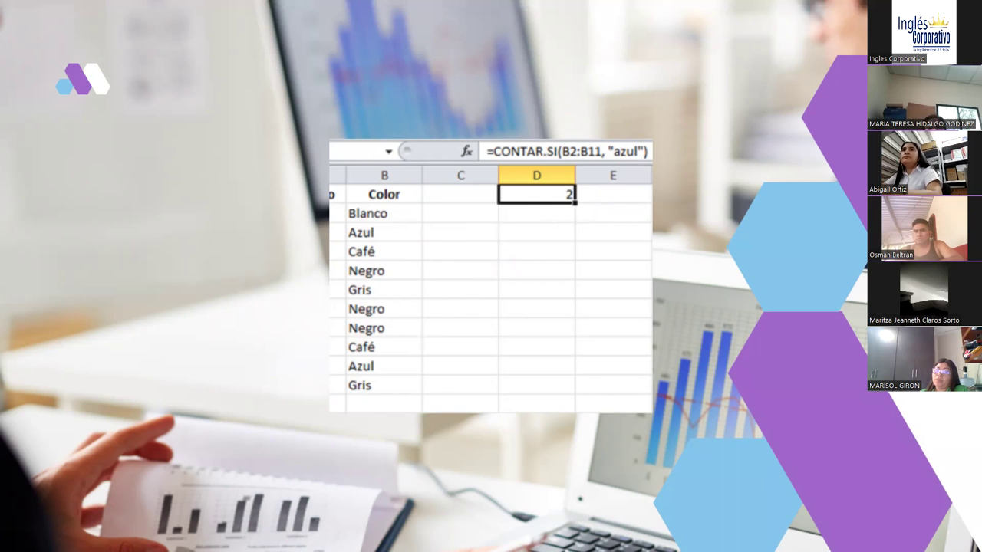
# Switch to the Excel workbook and capture a screen clip covering the Valor column and both totals blocks.
pyautogui.hotkey('alt', 'Tab')
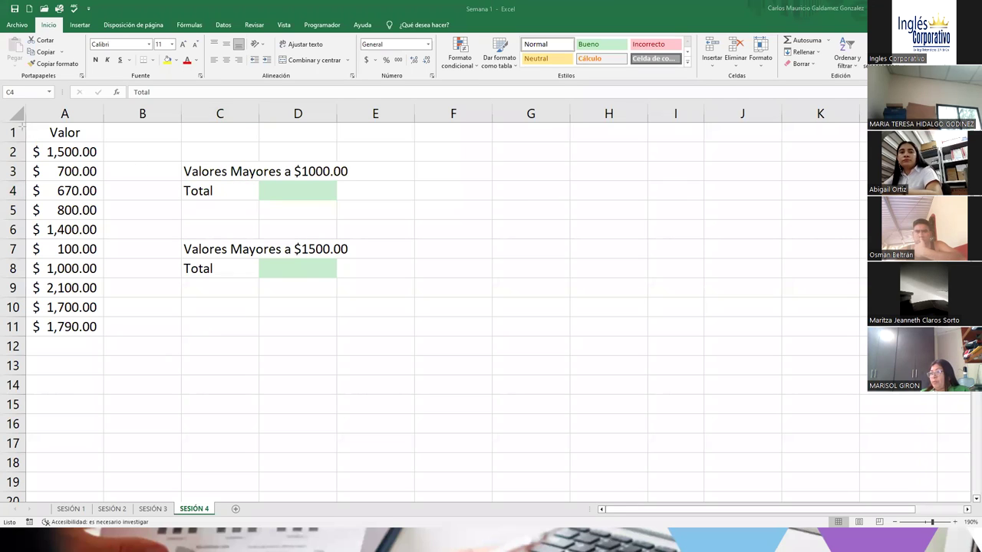
pyautogui.moveTo(11, 98); pyautogui.dragTo(208, 296)
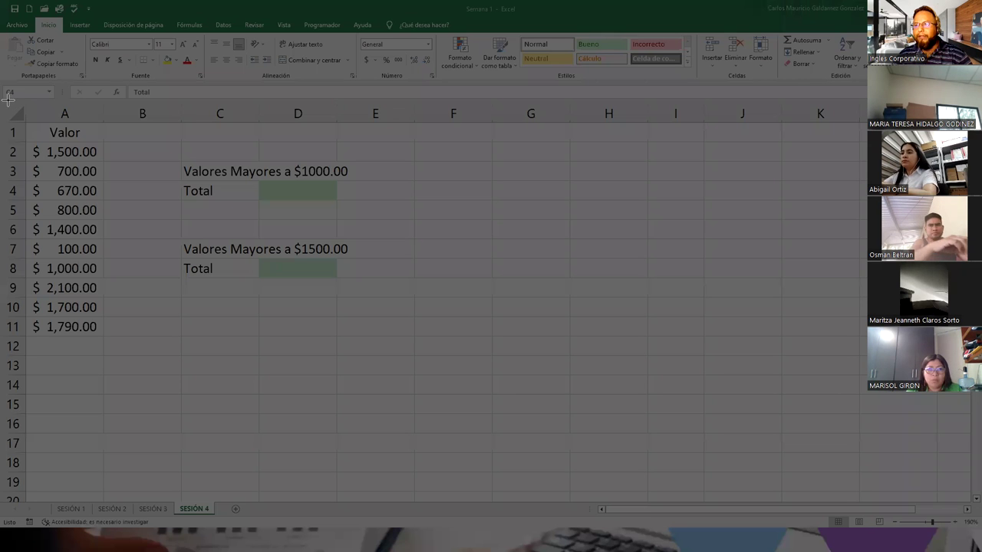
pyautogui.moveTo(8, 98); pyautogui.dragTo(423, 395)
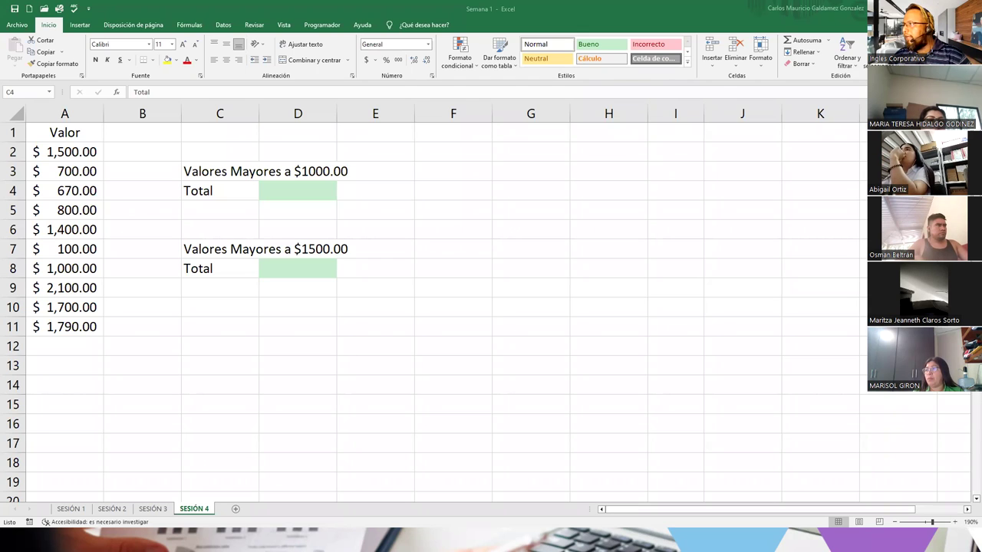
# Advance the slide presentation to the demonstration slide and return to the Excel workbook.
pyautogui.hotkey('alt', 'Tab')
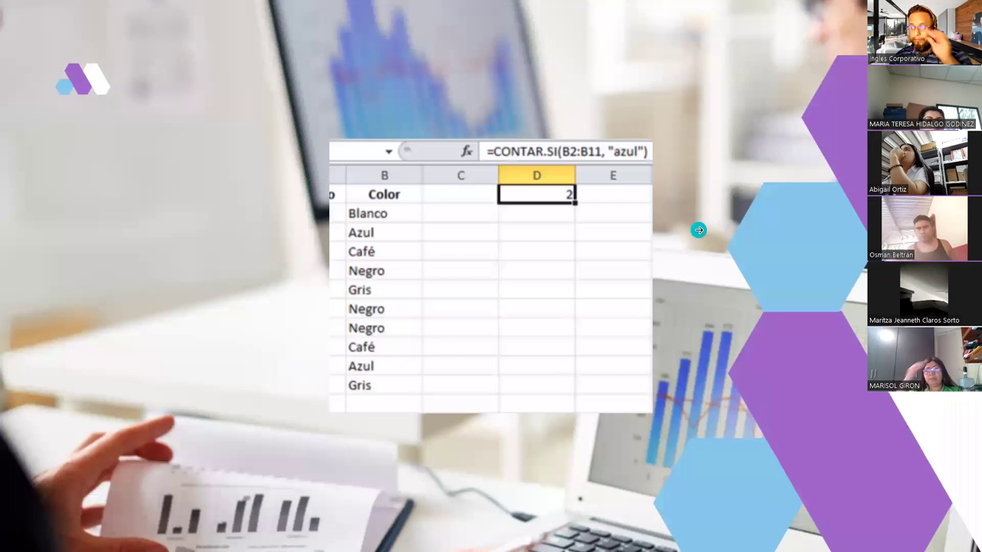
pyautogui.click(698, 230)
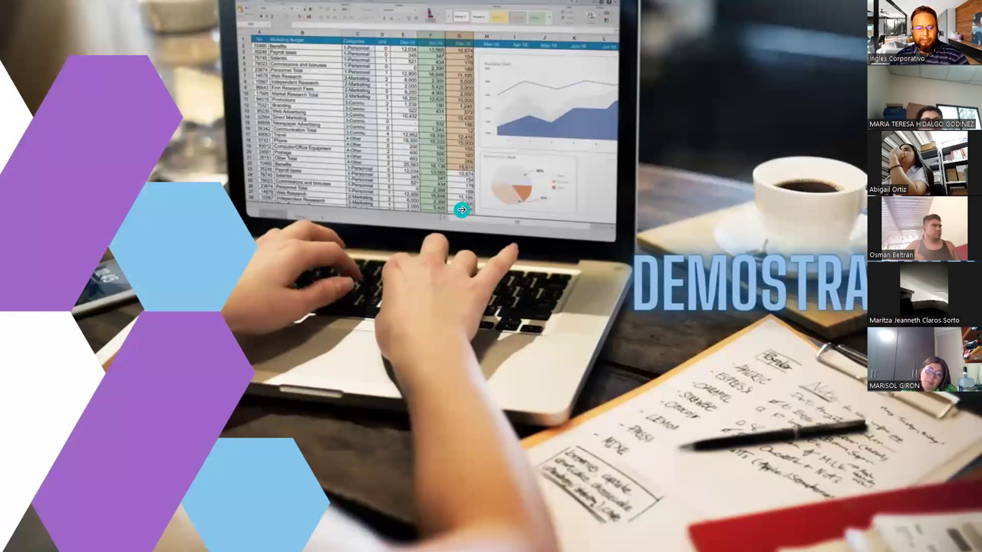
pyautogui.hotkey('alt', 'Tab')
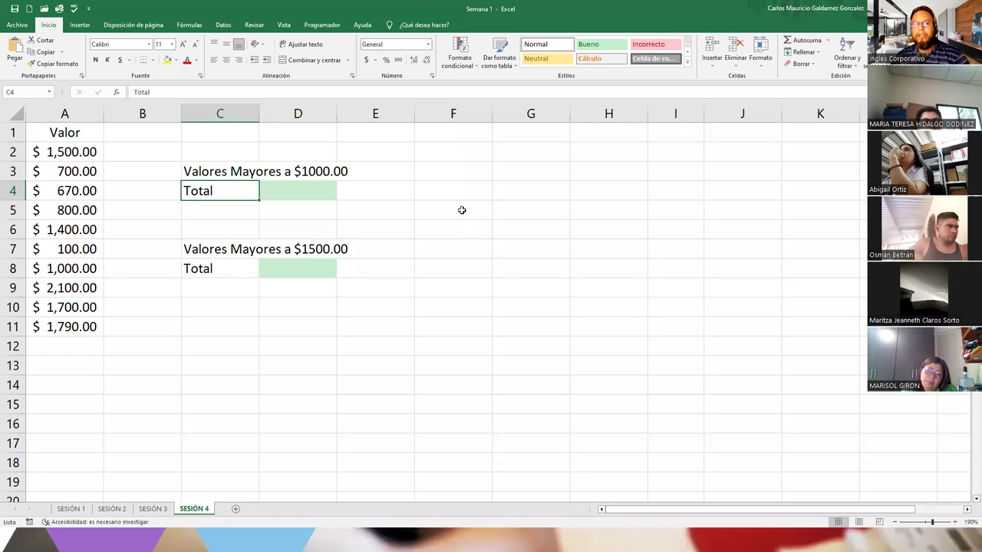
pyautogui.click(281, 190)
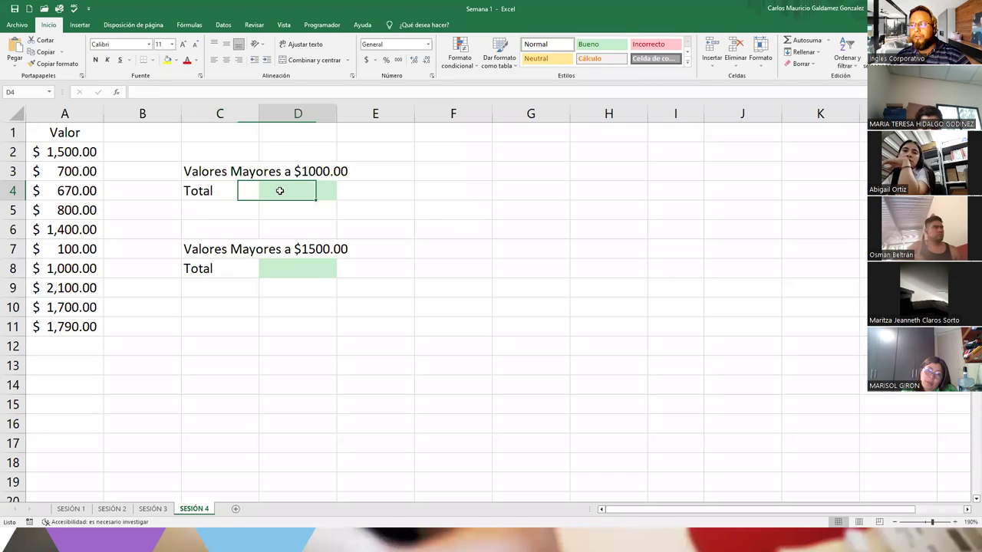
pyautogui.moveTo(49, 133); pyautogui.dragTo(59, 326)
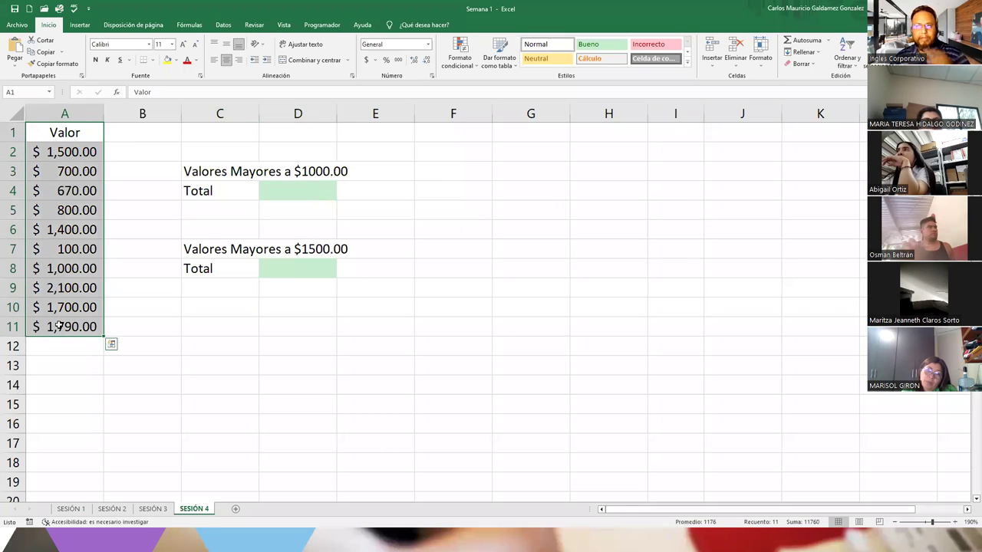
pyautogui.click(46, 211)
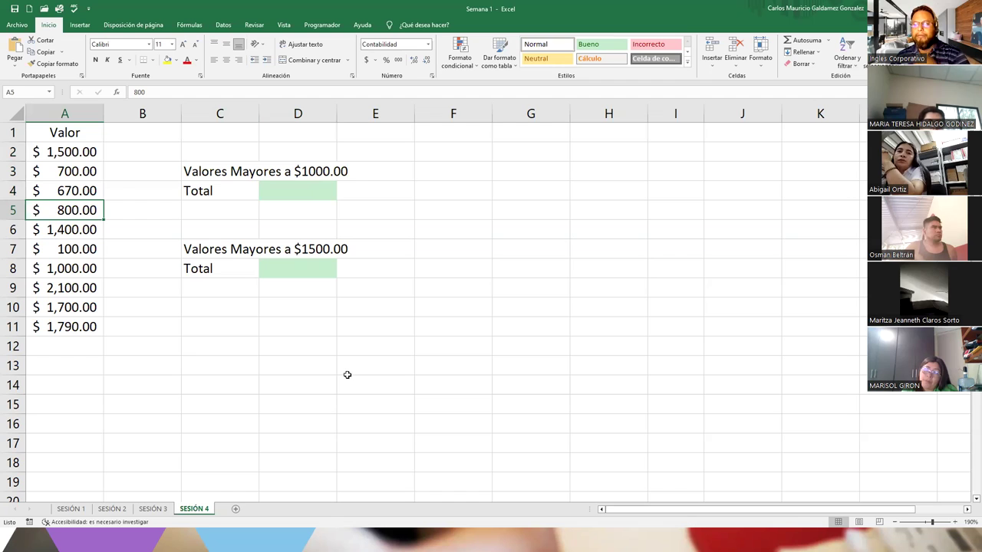
# Extend the Valor column in A12:A17 with 1800, 1100, 900, 788, 2000 and 990.
pyautogui.click(63, 345)
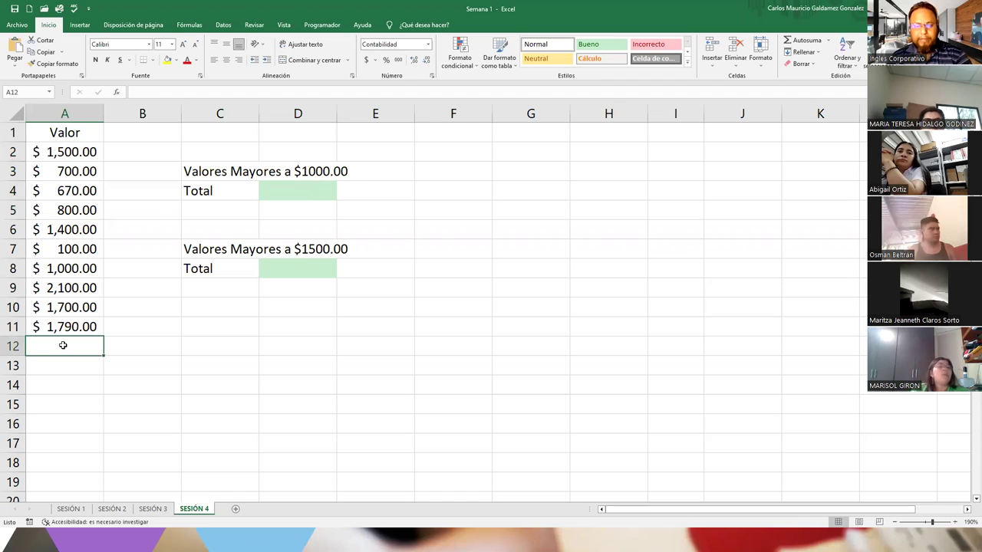
pyautogui.write('1800')
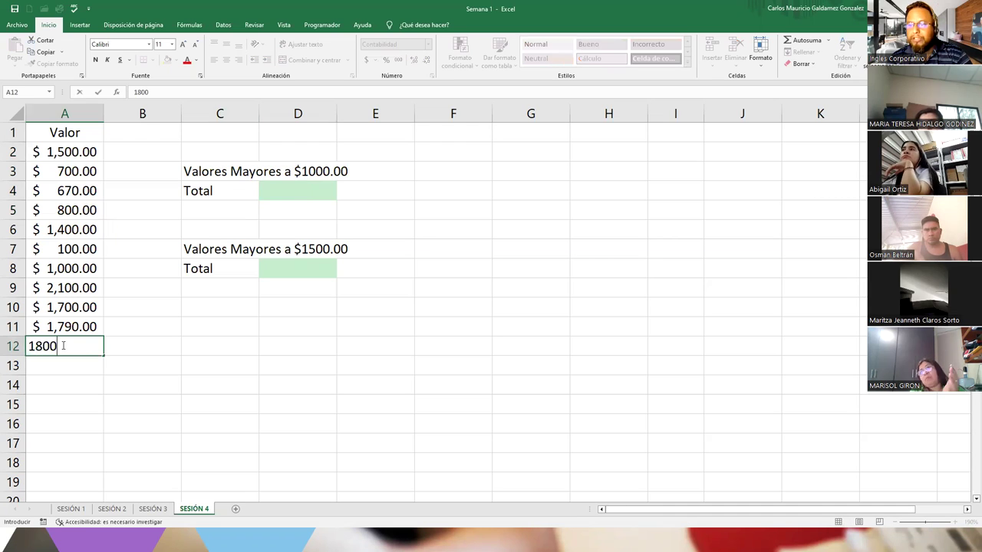
pyautogui.press('Return')
pyautogui.write('1,100')
pyautogui.press('Return')
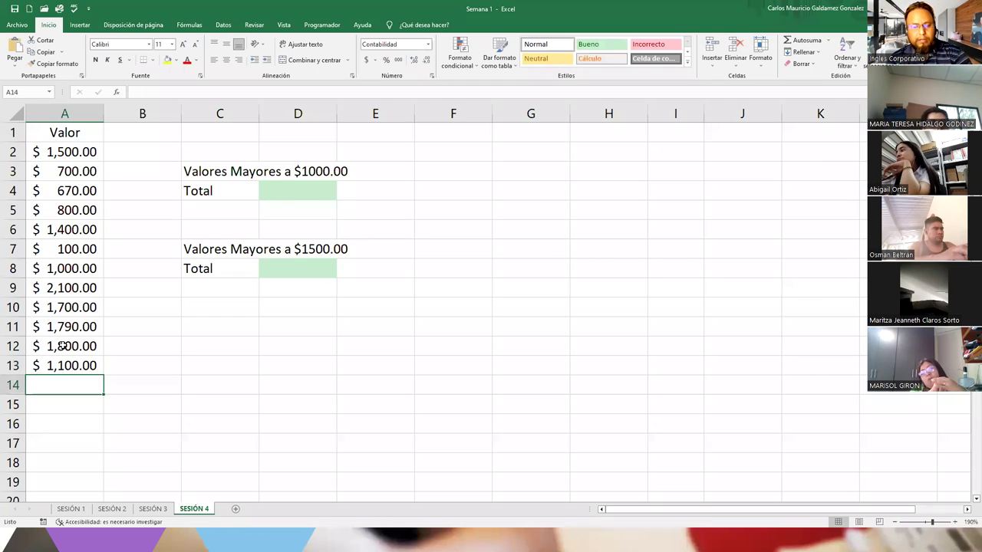
pyautogui.write('900')
pyautogui.press('Return')
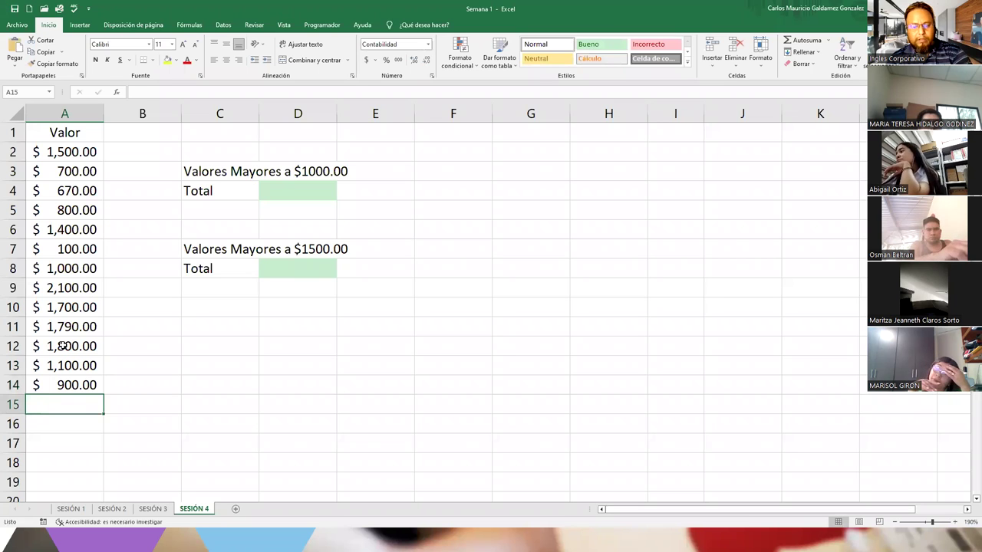
pyautogui.write('788')
pyautogui.press('Return')
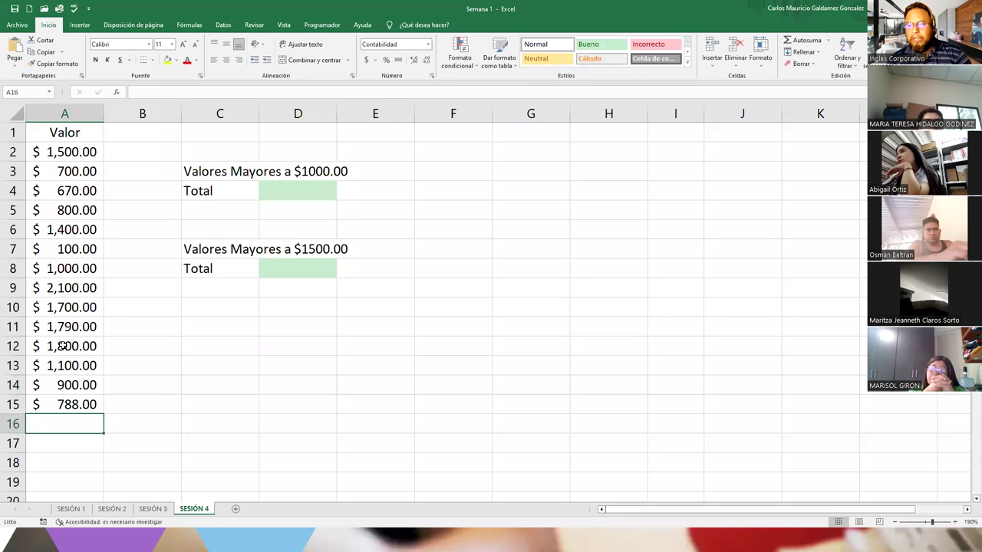
pyautogui.write('2000')
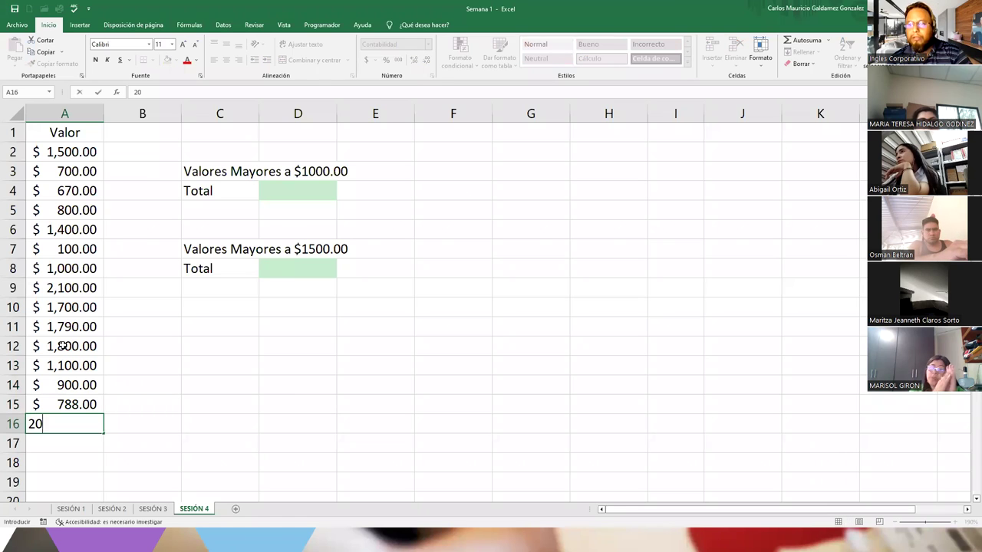
pyautogui.press('Return')
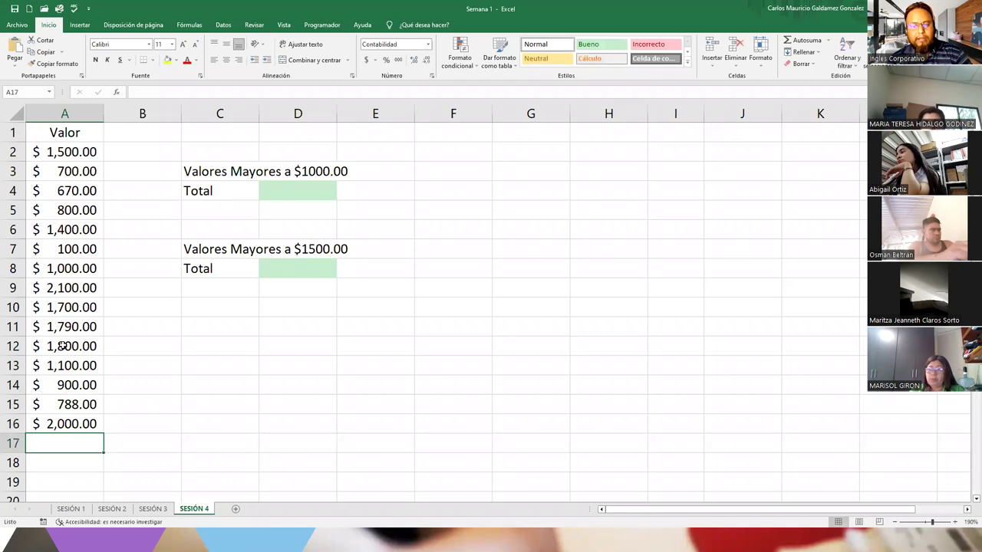
pyautogui.write('990')
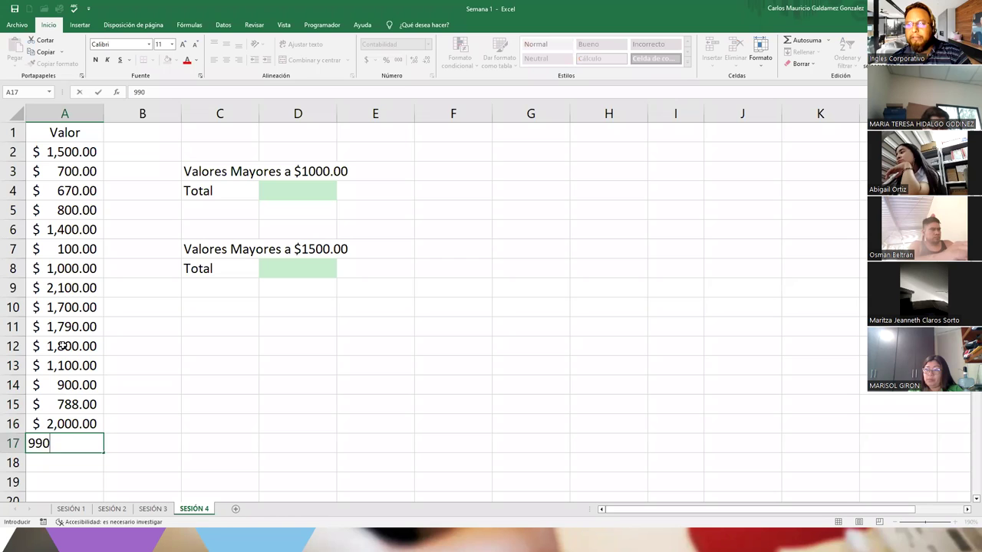
pyautogui.press('Return')
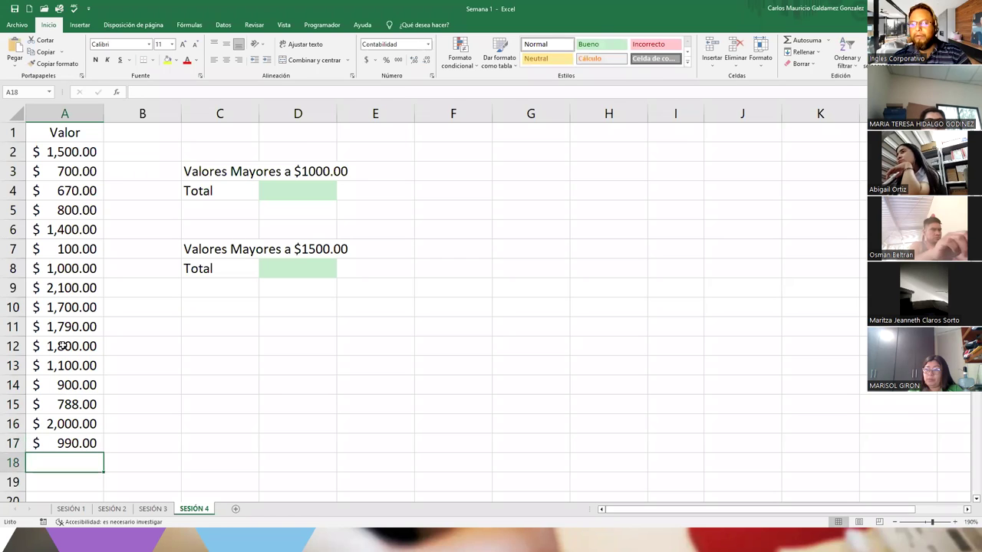
pyautogui.moveTo(63, 153); pyautogui.dragTo(88, 444)
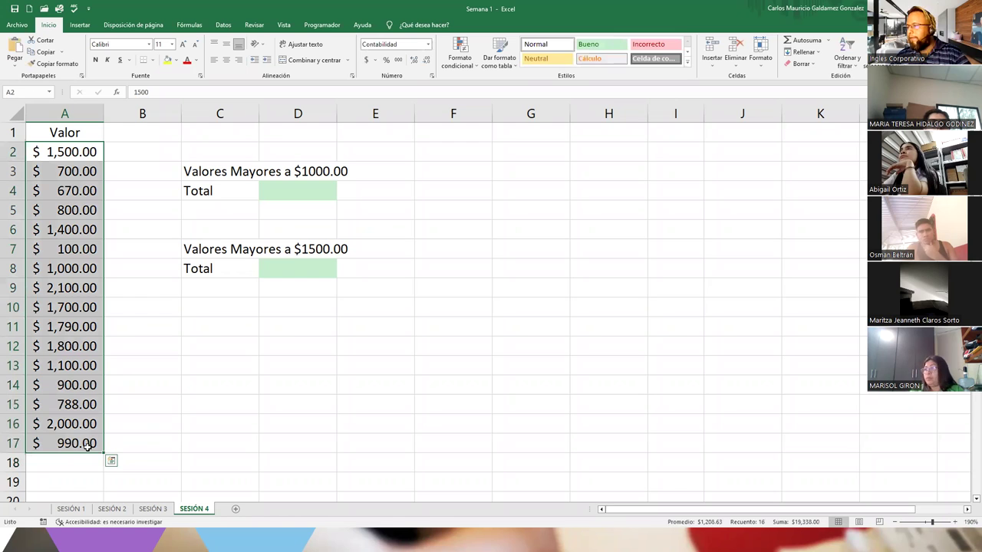
pyautogui.moveTo(175, 374); pyautogui.dragTo(175, 378)
pyautogui.click(176, 378)
# Copy the "Valores Mayores a $1500.00" block with its Total row from C7:D8 to C11.
pyautogui.moveTo(202, 248); pyautogui.dragTo(292, 272)
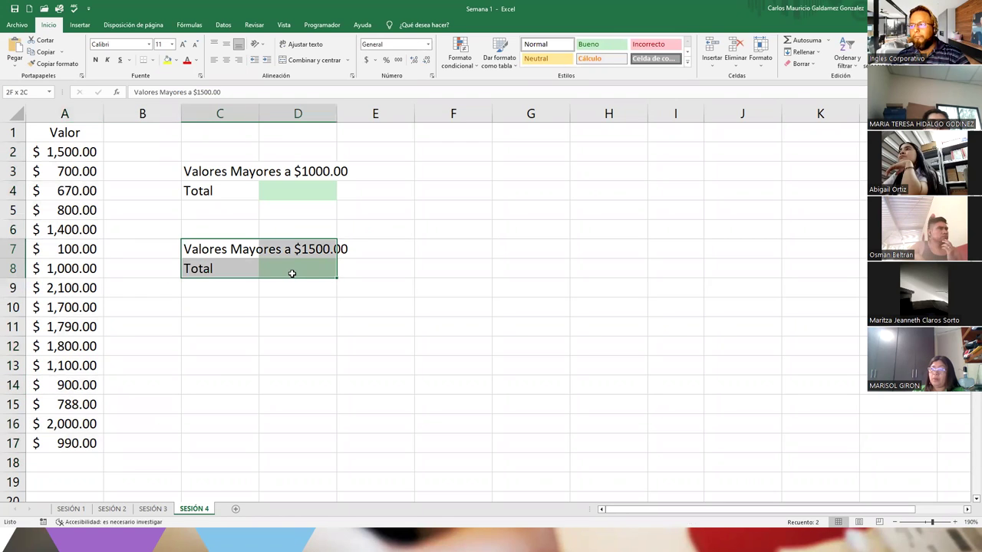
pyautogui.hotkey('ctrl', 'c')
pyautogui.click(204, 326)
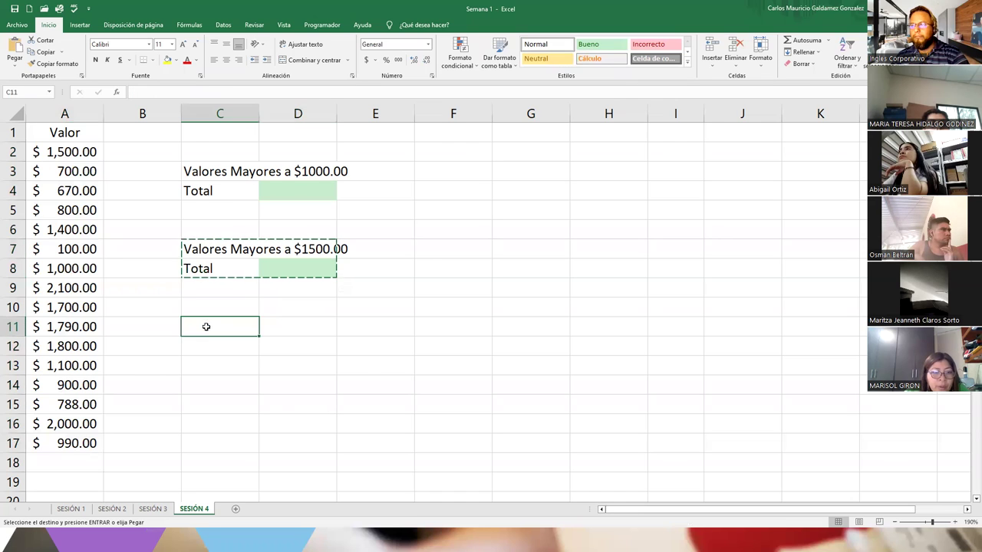
pyautogui.hotkey('ctrl', 'v')
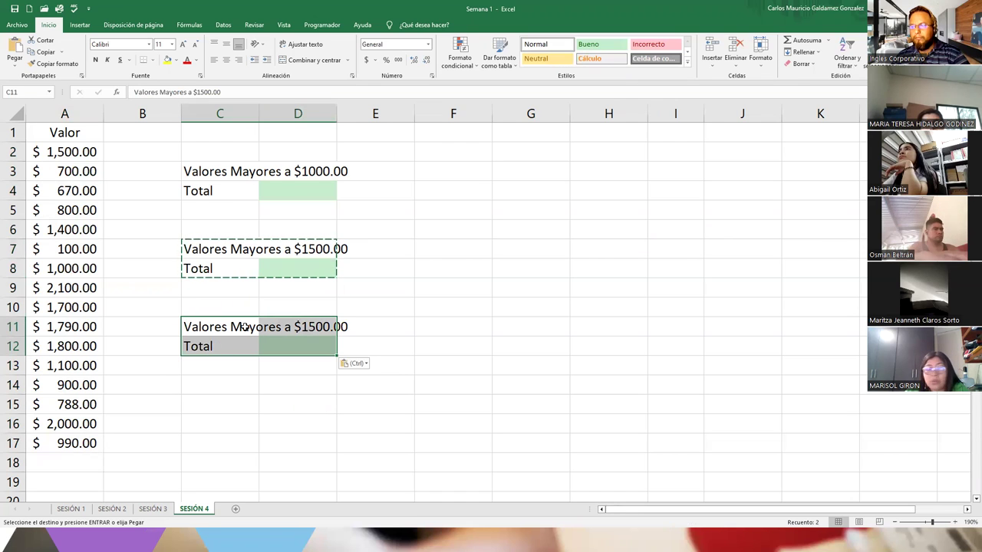
# Change the copied heading in C11 to "Valores Menores a $1000.00".
pyautogui.click(245, 326)
pyautogui.click(269, 189)
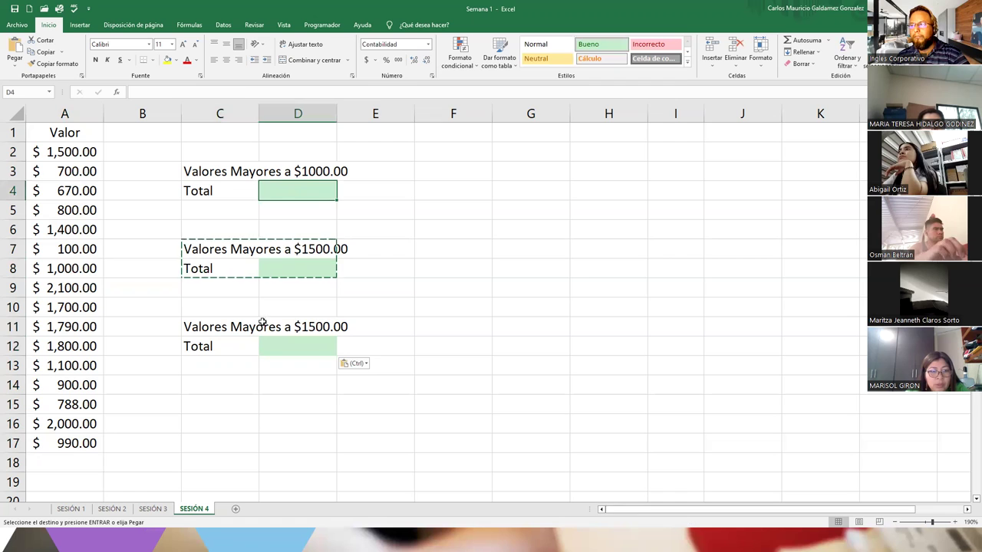
pyautogui.click(210, 327)
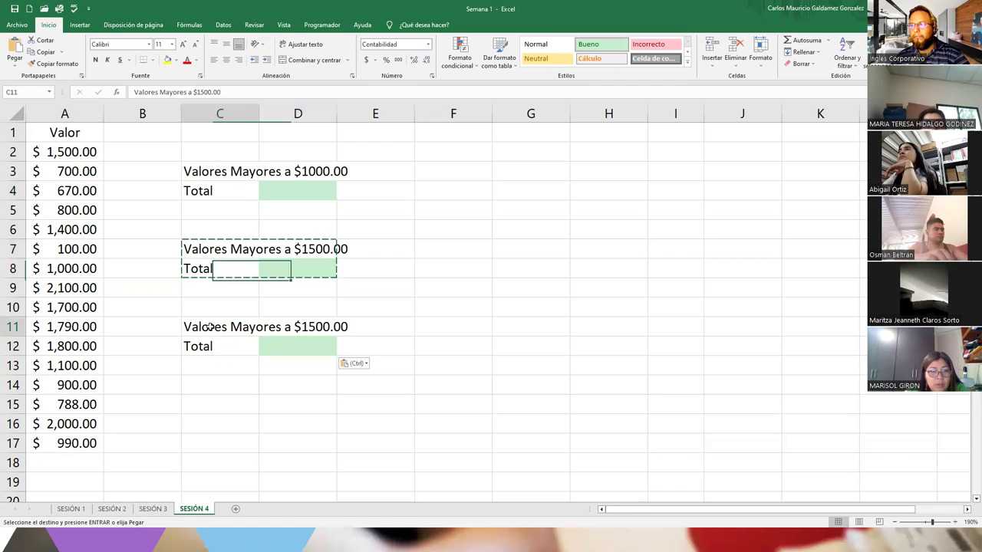
pyautogui.doubleClick(172, 92)
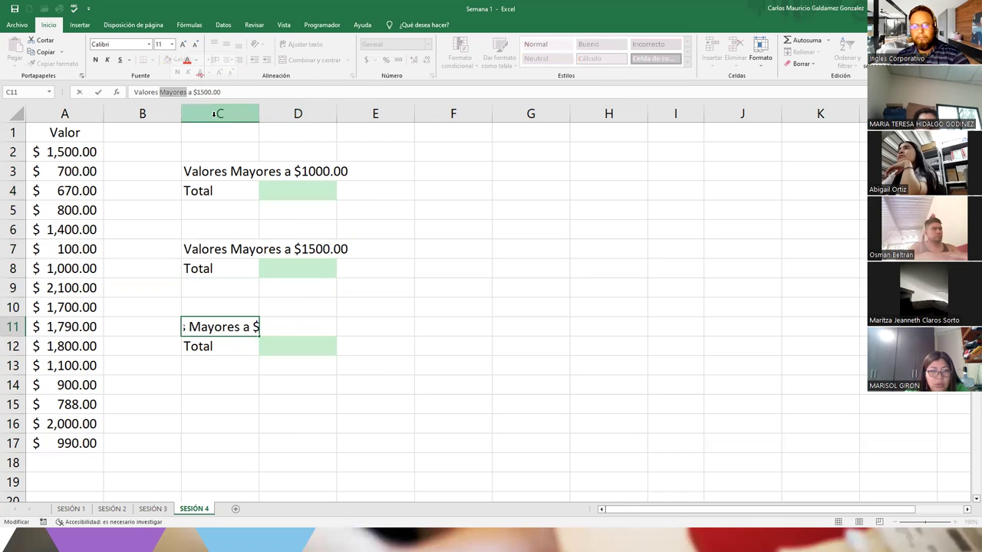
pyautogui.write('Menores')
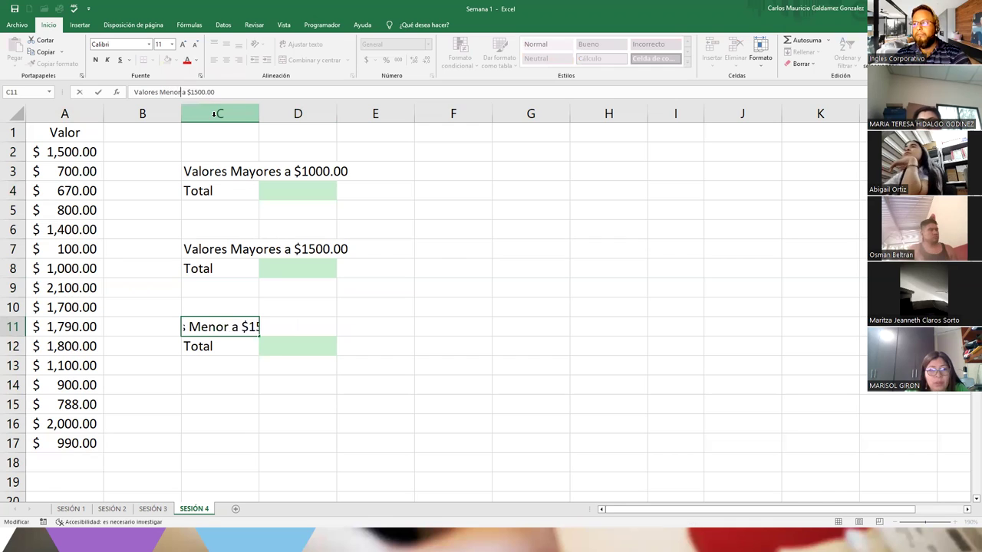
pyautogui.press('Right')
pyautogui.press('Right')
pyautogui.press('Right')
pyautogui.press('Right')
pyautogui.press('Right')
pyautogui.press('Right')
pyautogui.press('Right')
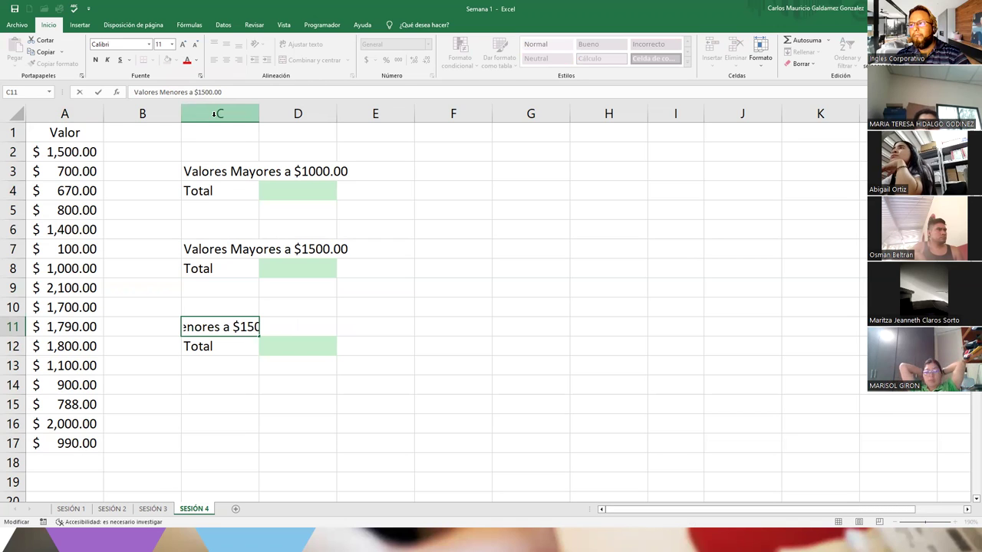
pyautogui.press('Delete')
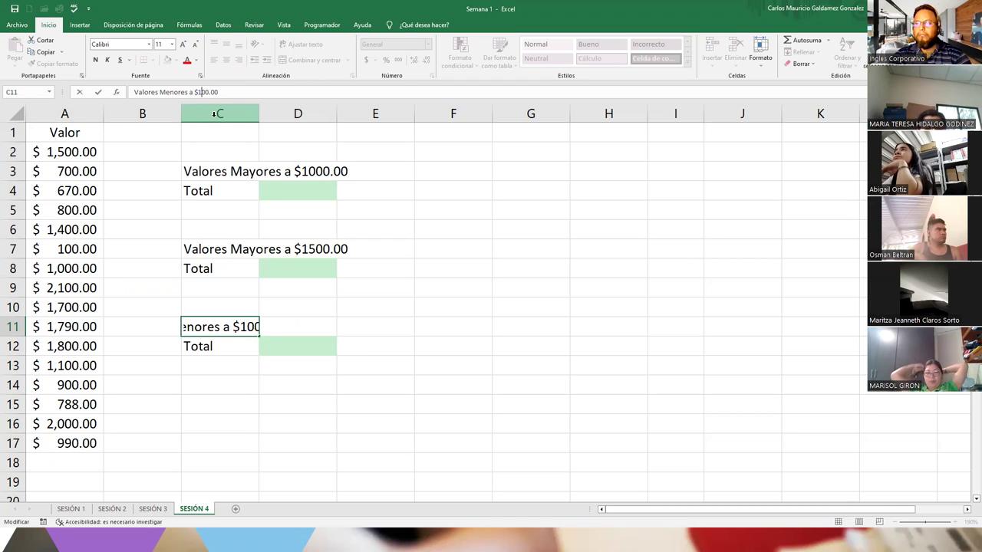
pyautogui.write('0')
pyautogui.press('Return')
pyautogui.press('Up')
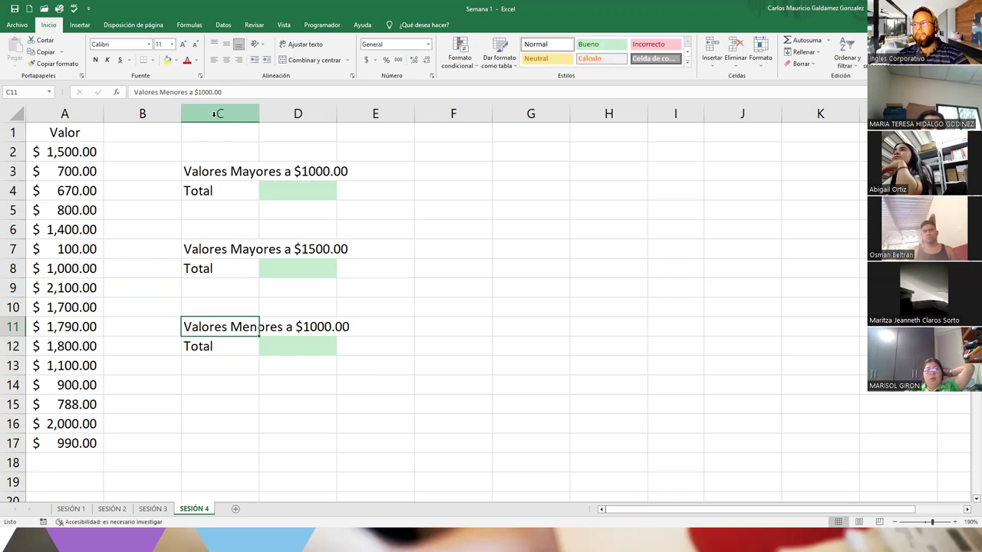
# Autofit the width of column C to its condition headings.
pyautogui.moveTo(191, 327); pyautogui.dragTo(281, 344)
pyautogui.click(219, 346)
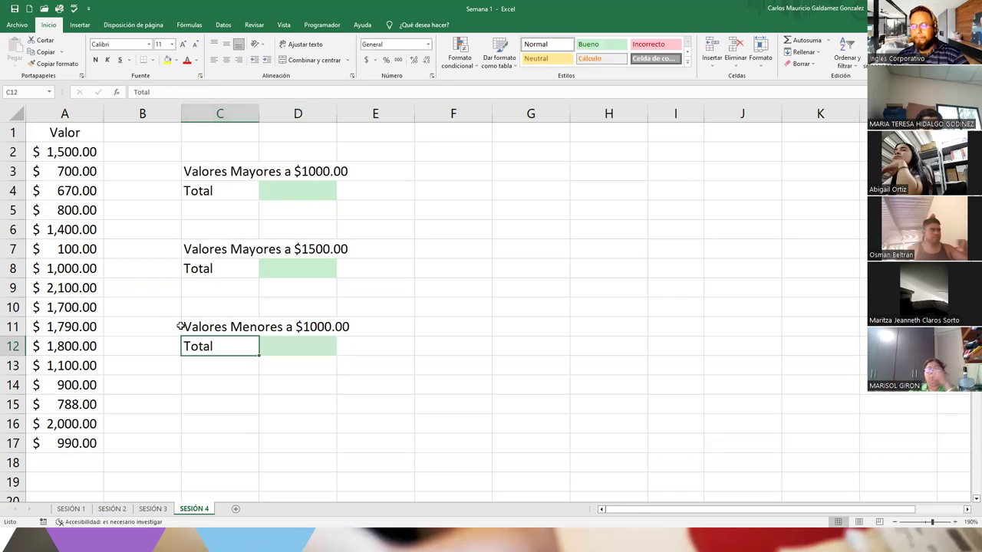
pyautogui.click(207, 328)
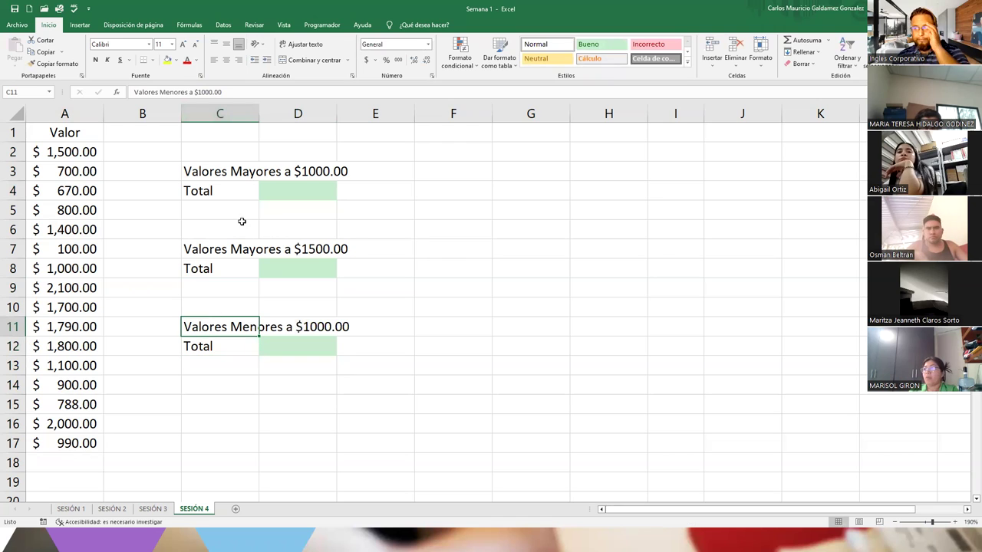
pyautogui.doubleClick(259, 113)
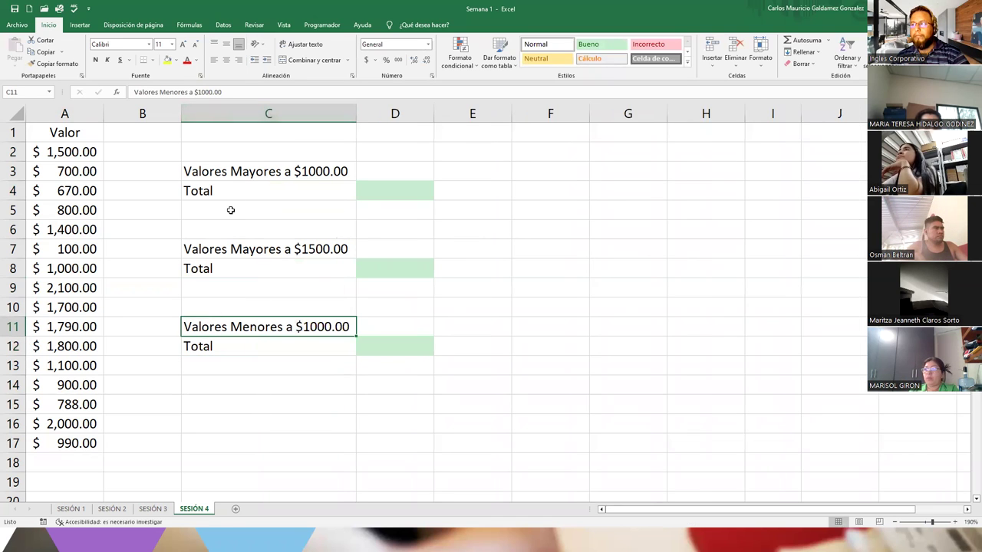
pyautogui.moveTo(67, 152); pyautogui.dragTo(69, 442)
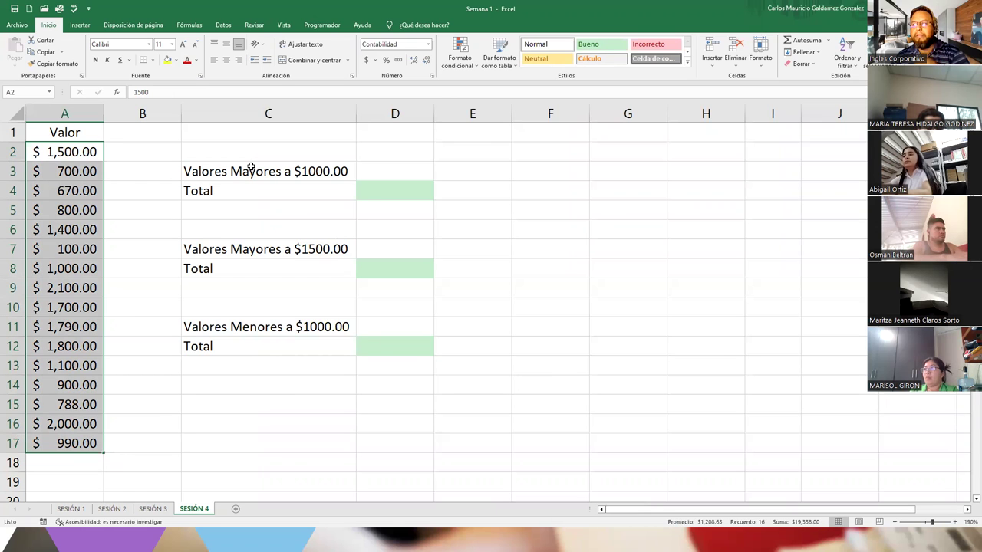
pyautogui.click(395, 190)
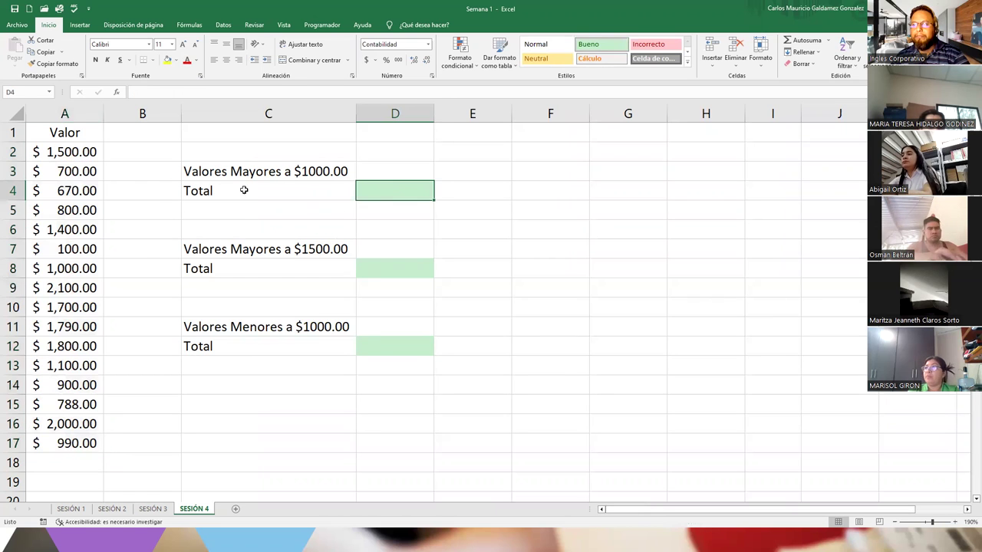
pyautogui.moveTo(211, 175); pyautogui.dragTo(228, 268)
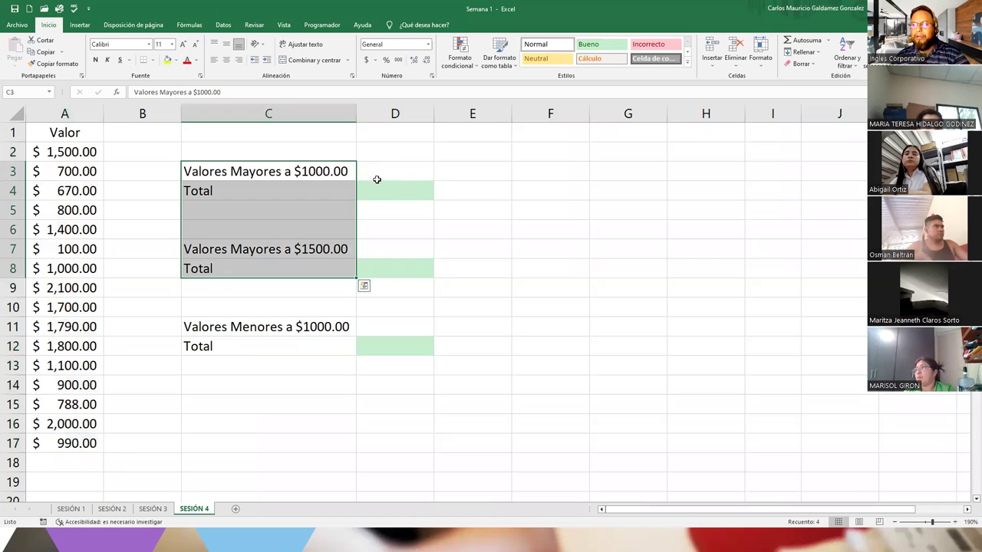
# Enter the title "SUMAR .SI" in C1 above the condition blocks.
pyautogui.click(138, 132)
pyautogui.click(244, 137)
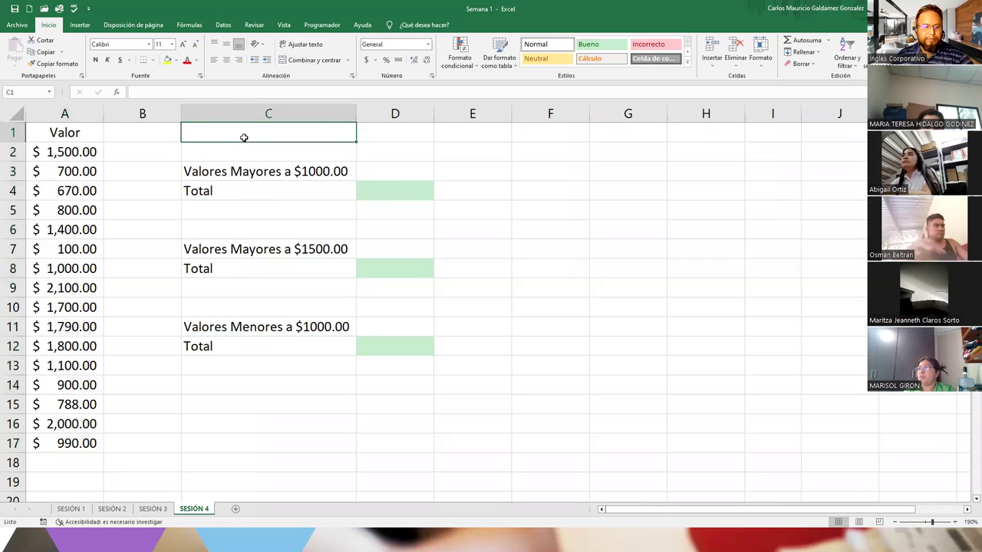
pyautogui.write('SUMAR .SI')
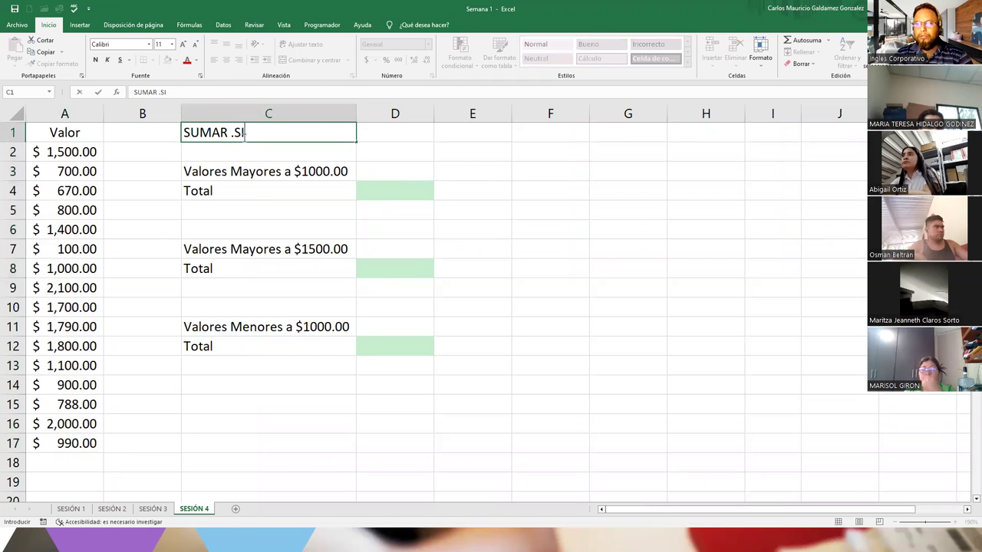
pyautogui.press('Return')
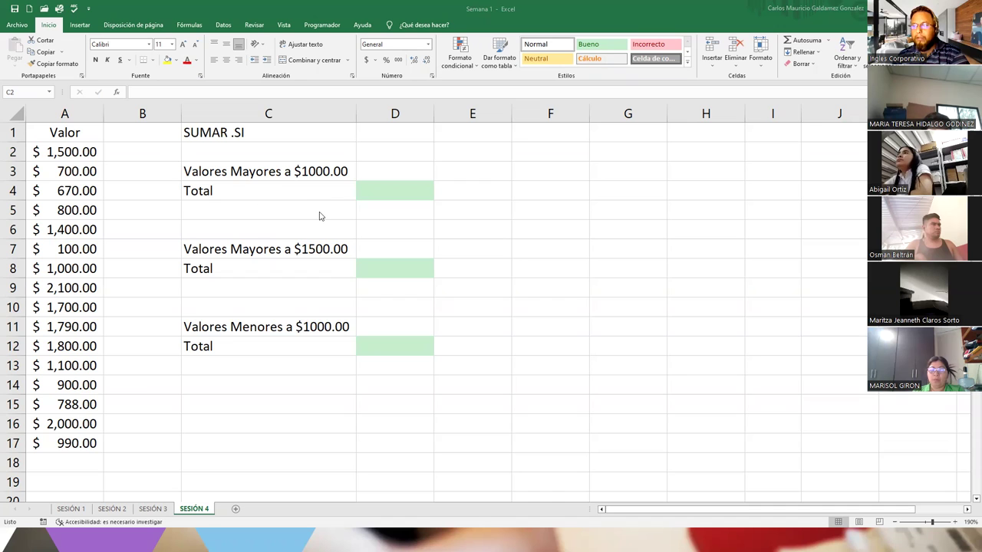
pyautogui.moveTo(209, 177); pyautogui.dragTo(376, 339)
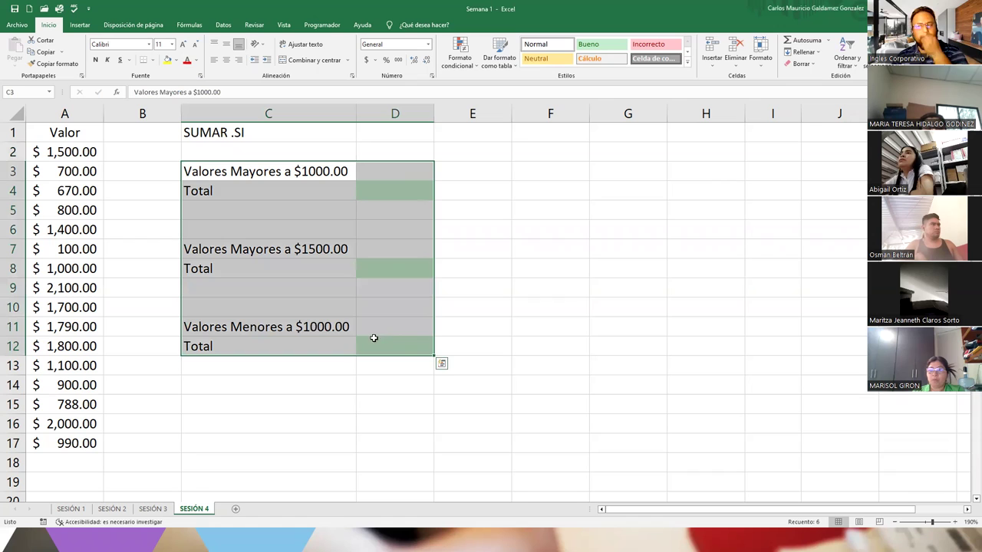
pyautogui.click(207, 190)
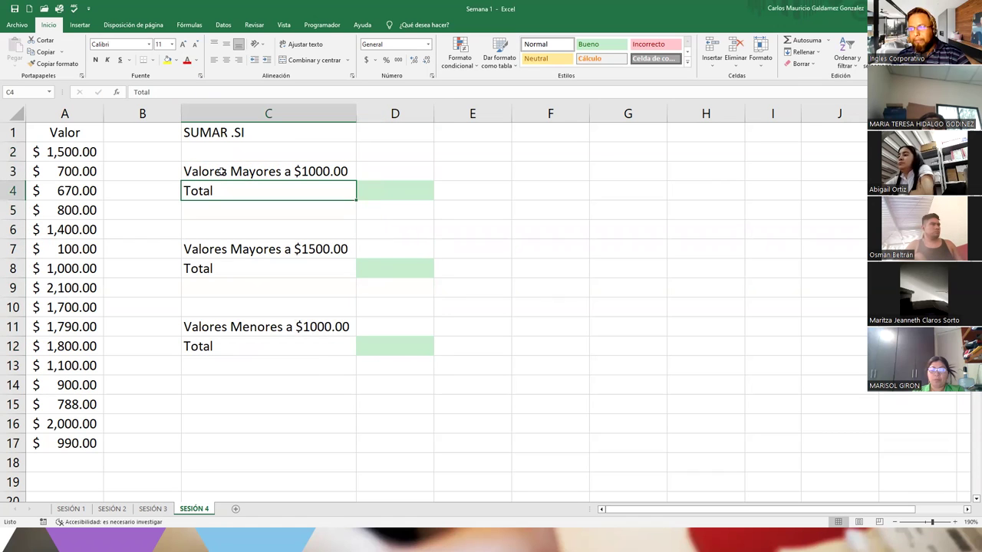
pyautogui.click(221, 172)
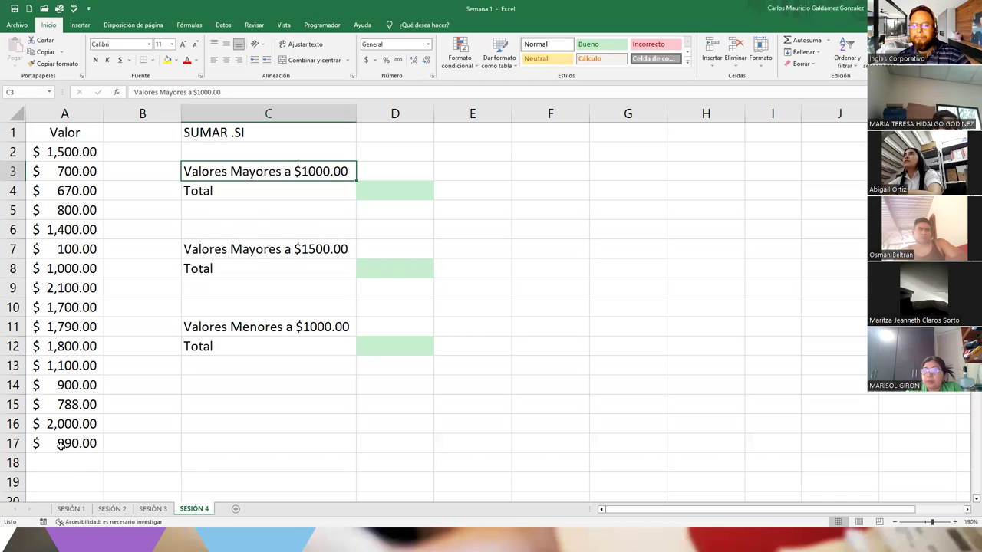
pyautogui.click(379, 190)
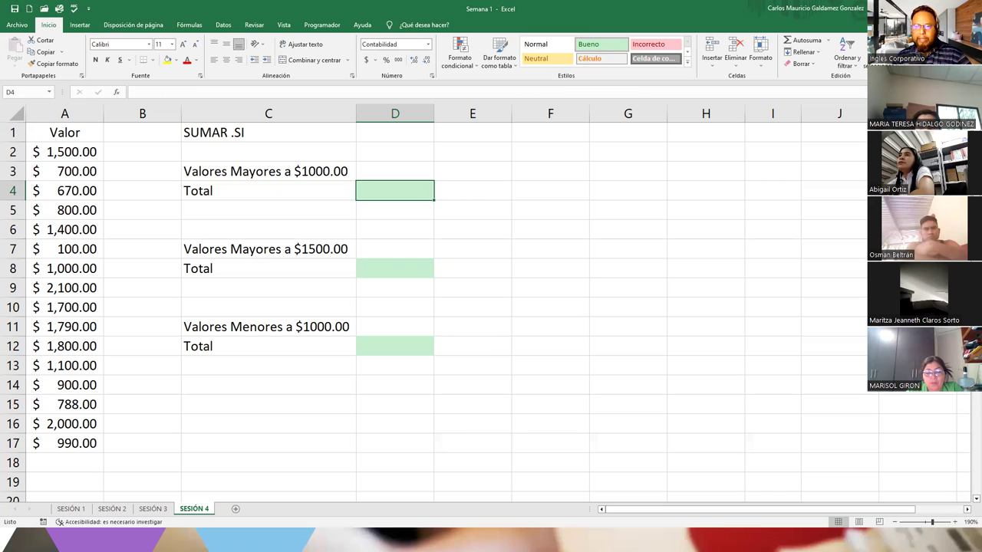
pyautogui.moveTo(65, 153); pyautogui.dragTo(76, 443)
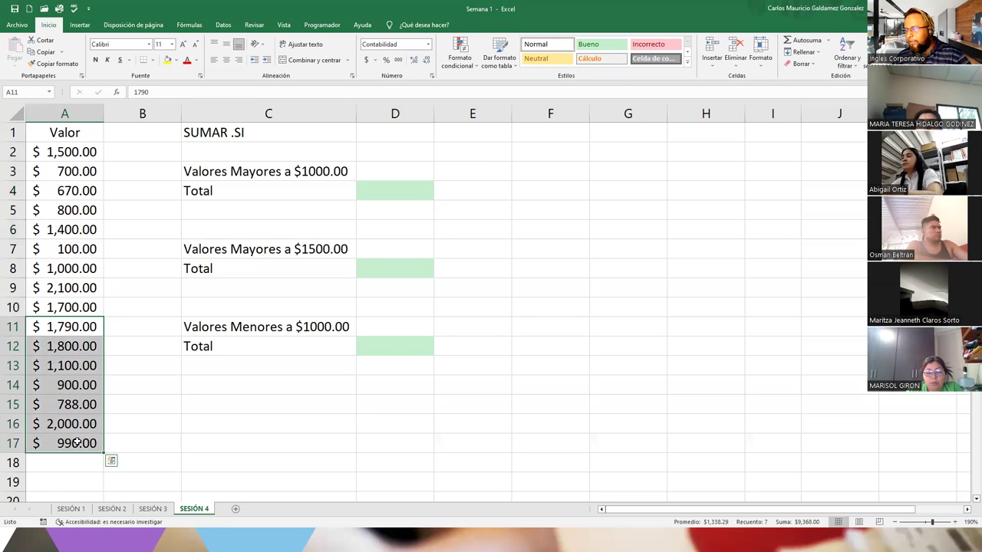
pyautogui.click(77, 442)
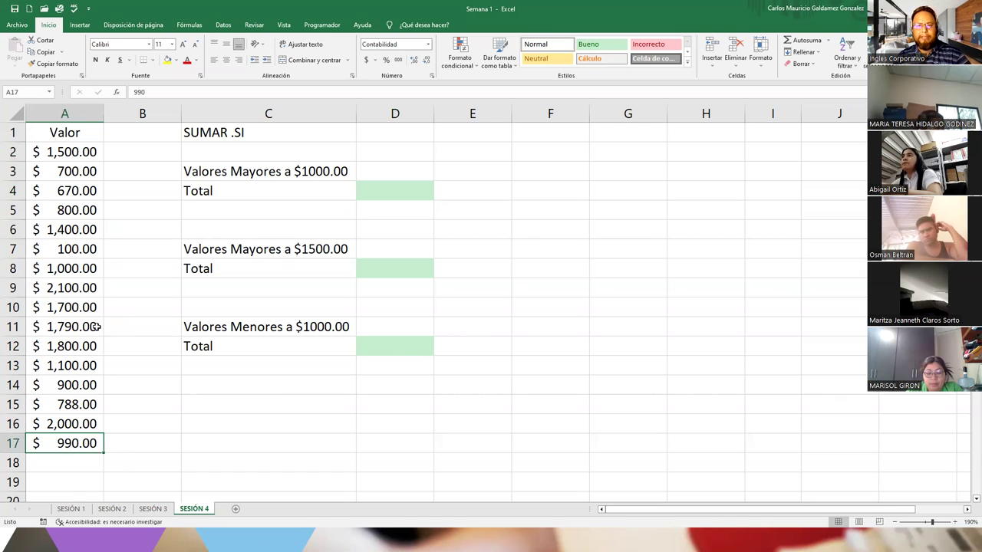
# Enter =SUMAR.SI(A2:A17;">1000") in D4 as the total for values above $1000.00 and autofit column D.
pyautogui.click(414, 187)
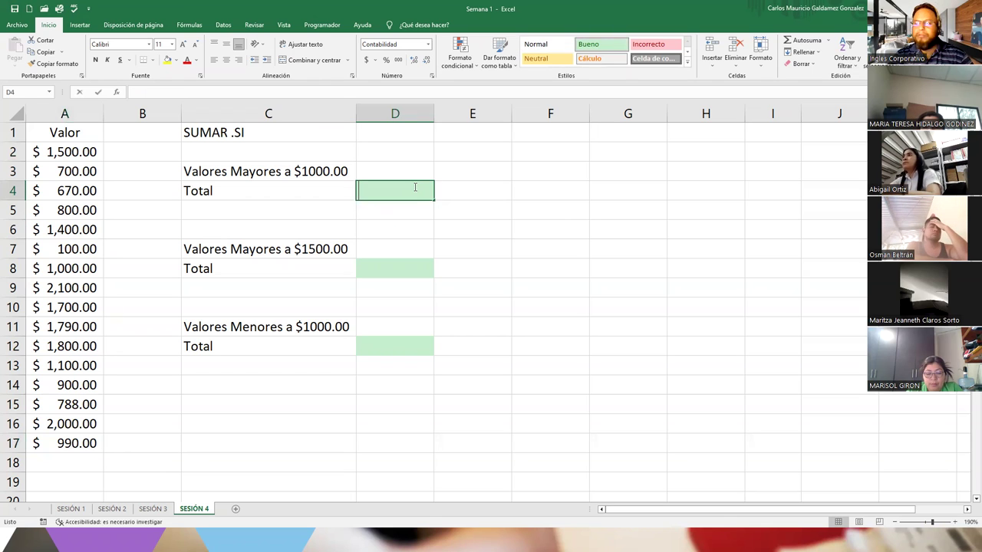
pyautogui.write('=')
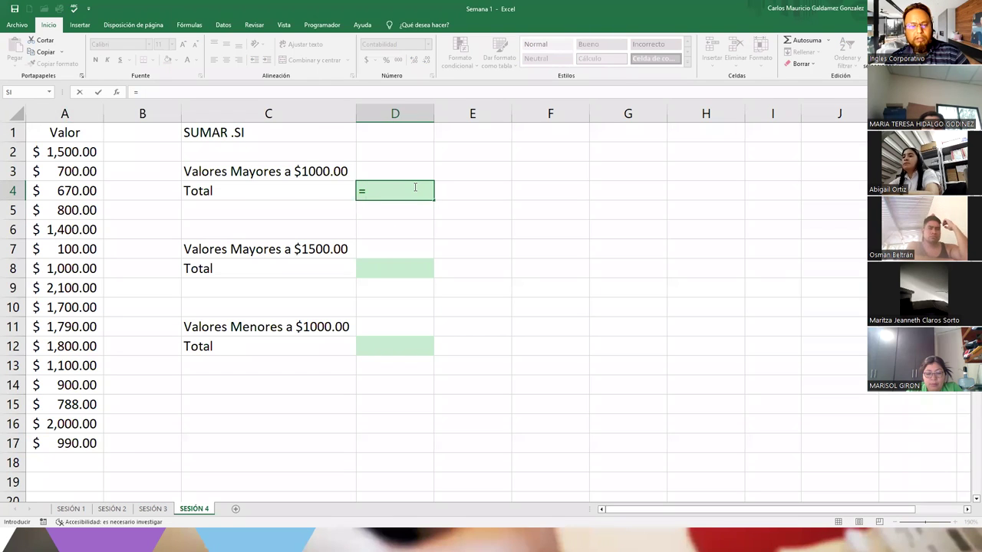
pyautogui.write('SU')
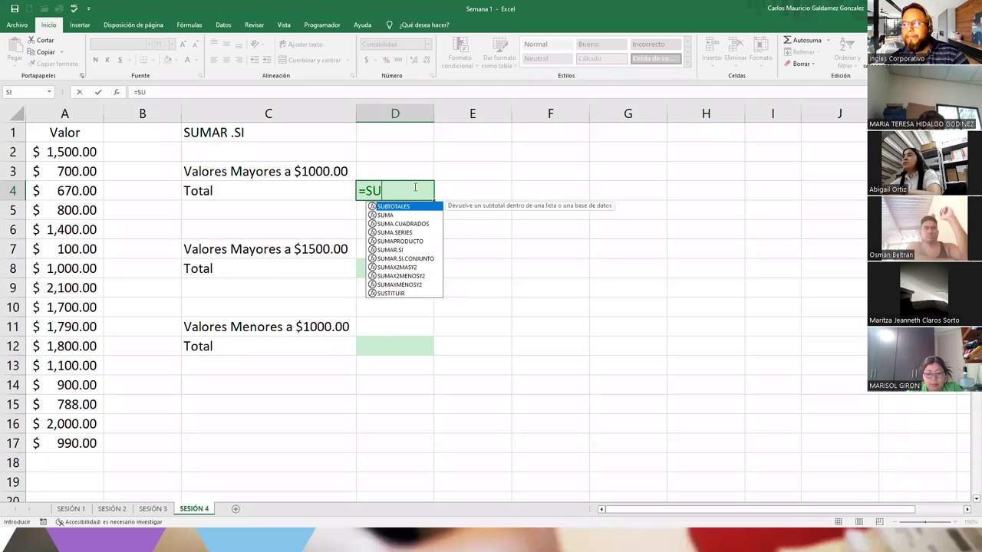
pyautogui.write('MAR.')
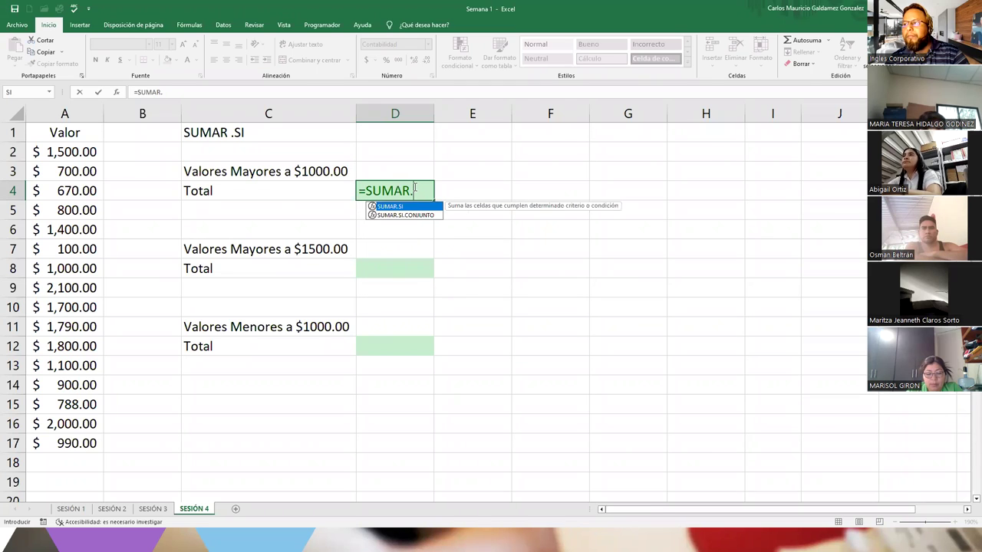
pyautogui.write('SI(')
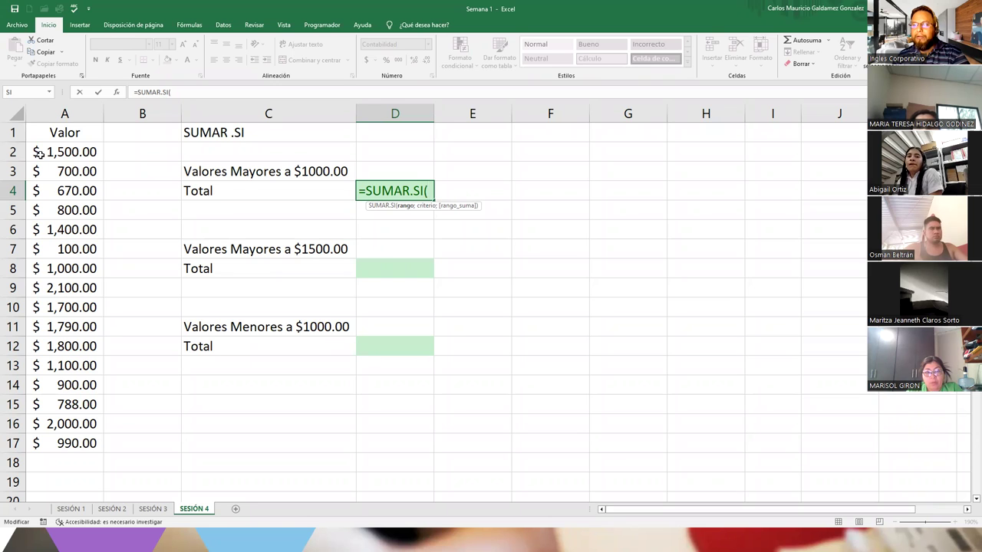
pyautogui.moveTo(38, 151); pyautogui.dragTo(60, 443)
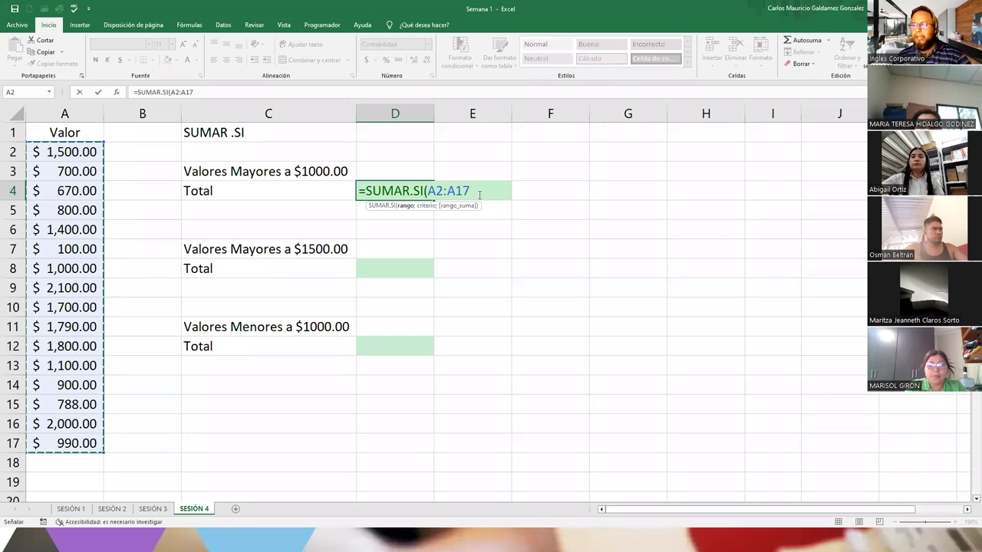
pyautogui.write(';')
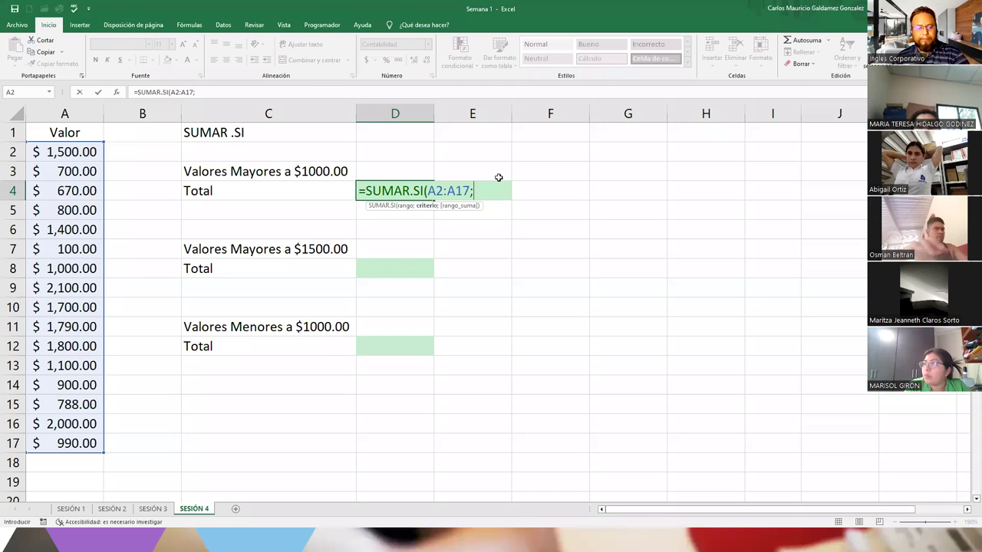
pyautogui.write('"')
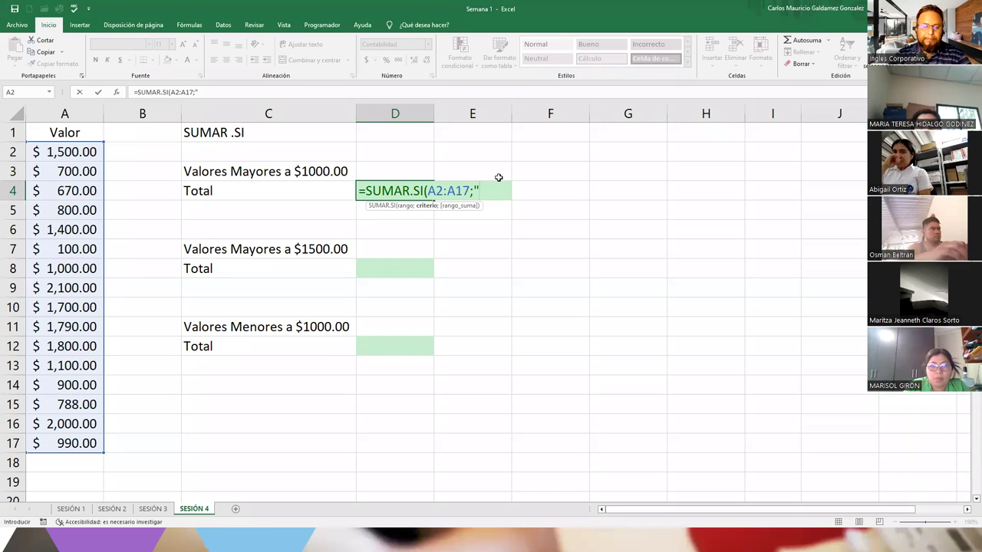
pyautogui.write('>1')
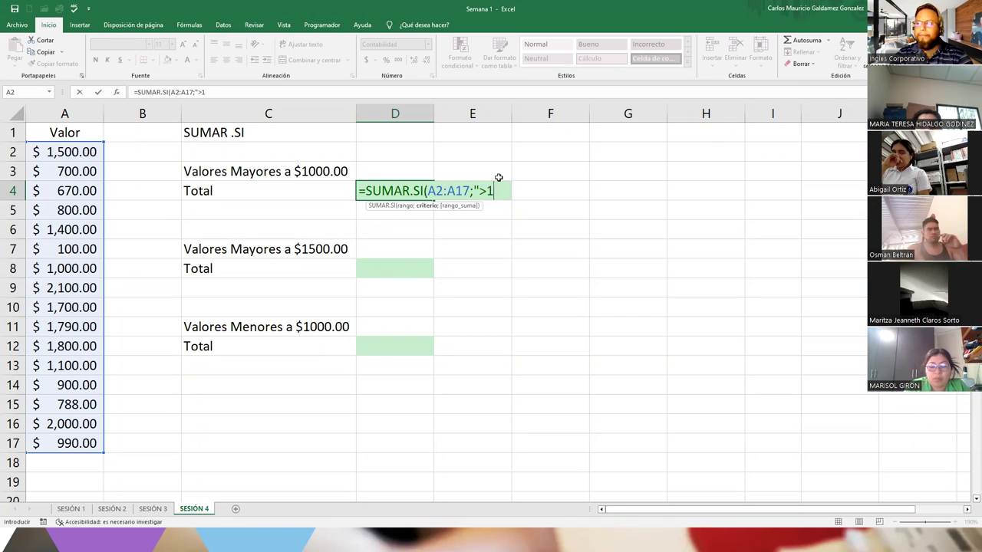
pyautogui.write('000')
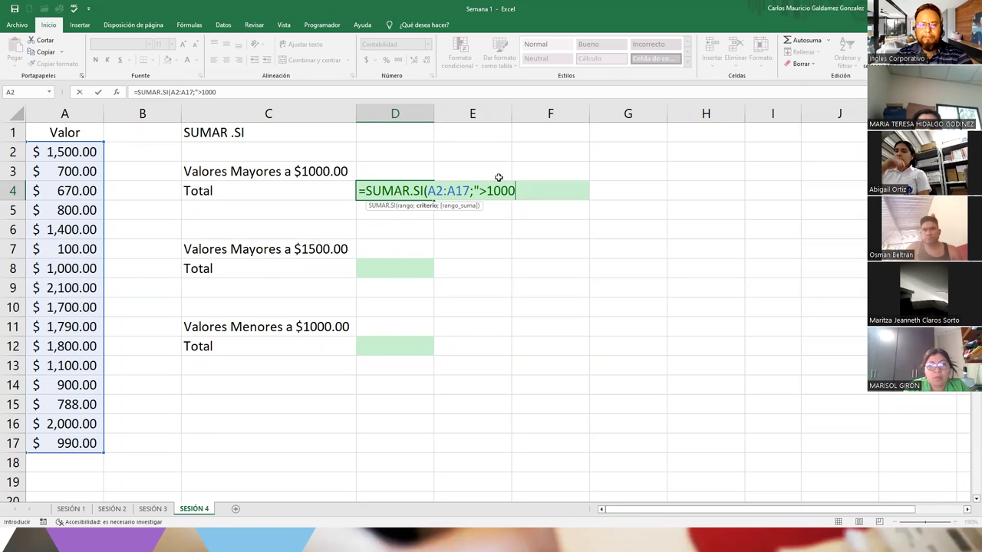
pyautogui.write('")')
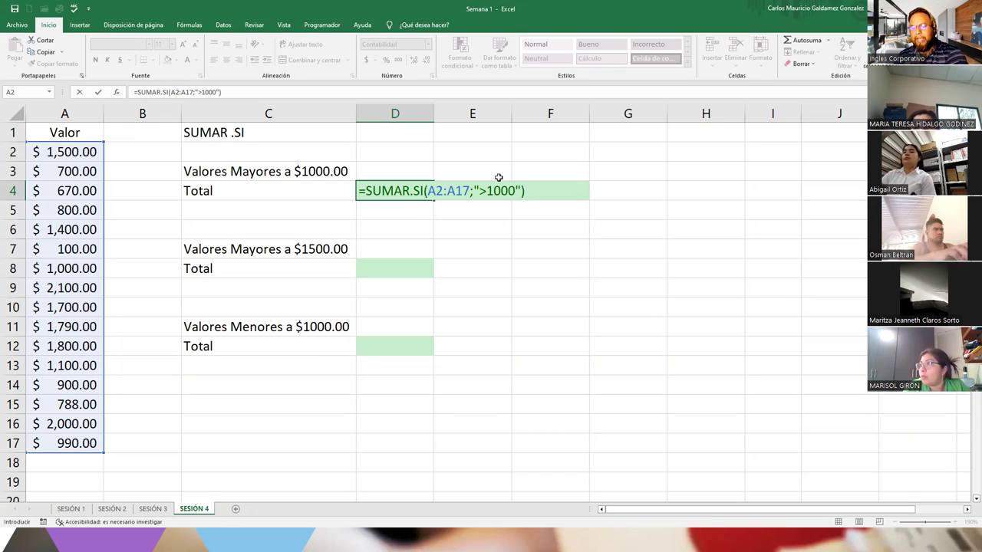
pyautogui.press('Return')
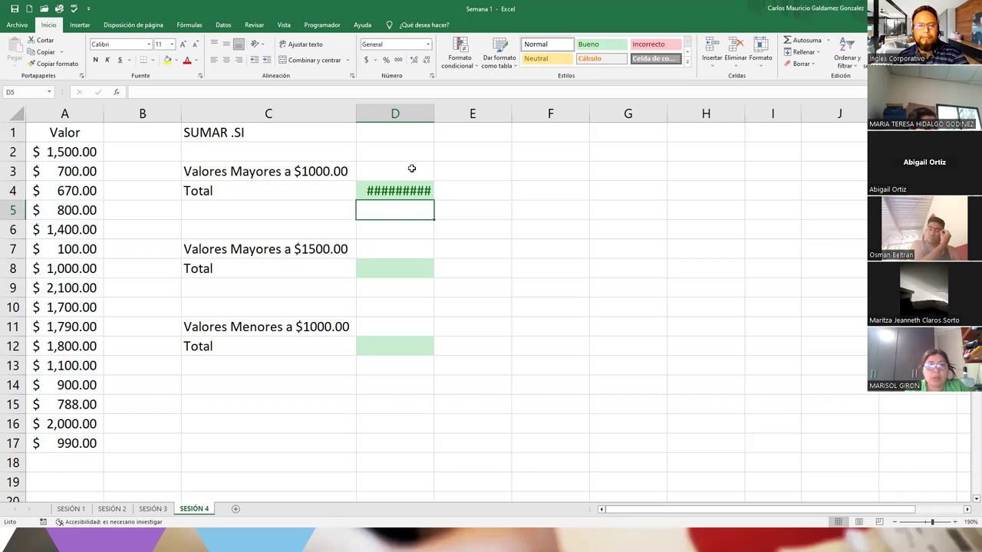
pyautogui.doubleClick(434, 114)
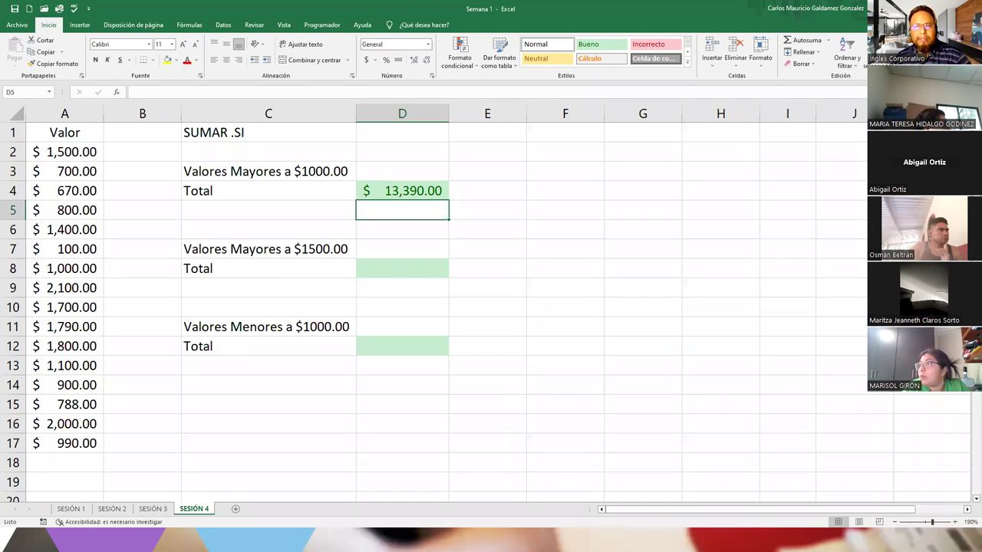
# Draw temporary red arrows from the D4 total to each value above $1000 in column A.
pyautogui.moveTo(342, 191); pyautogui.dragTo(108, 154)
pyautogui.moveTo(340, 198); pyautogui.dragTo(108, 231)
pyautogui.moveTo(340, 201)
pyautogui.mouseDown()
pyautogui.moveTo(302, 227)
pyautogui.moveTo(115, 269)
pyautogui.moveTo(111, 283)
pyautogui.mouseUp()
pyautogui.moveTo(347, 206); pyautogui.dragTo(111, 309)
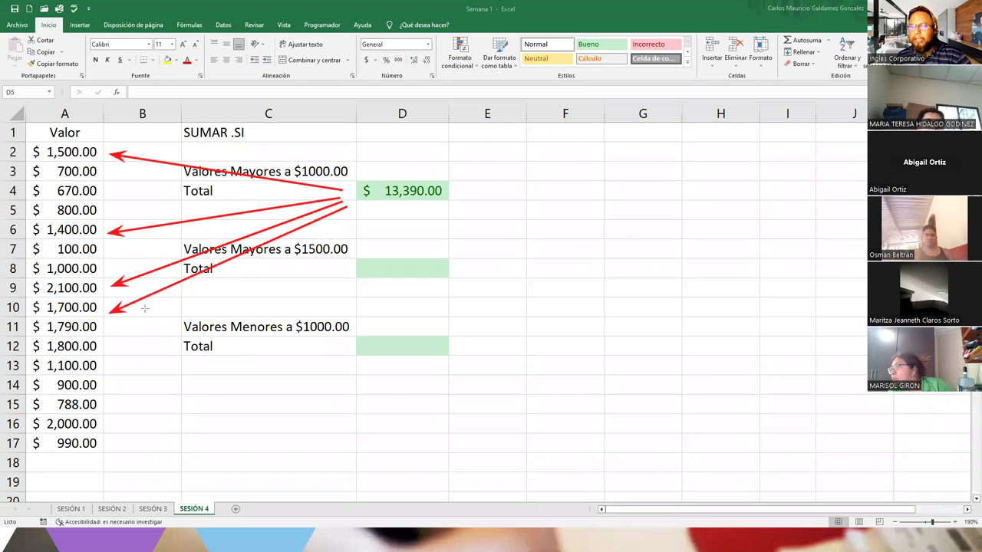
pyautogui.moveTo(135, 319); pyautogui.dragTo(108, 327)
pyautogui.moveTo(359, 216); pyautogui.dragTo(113, 345)
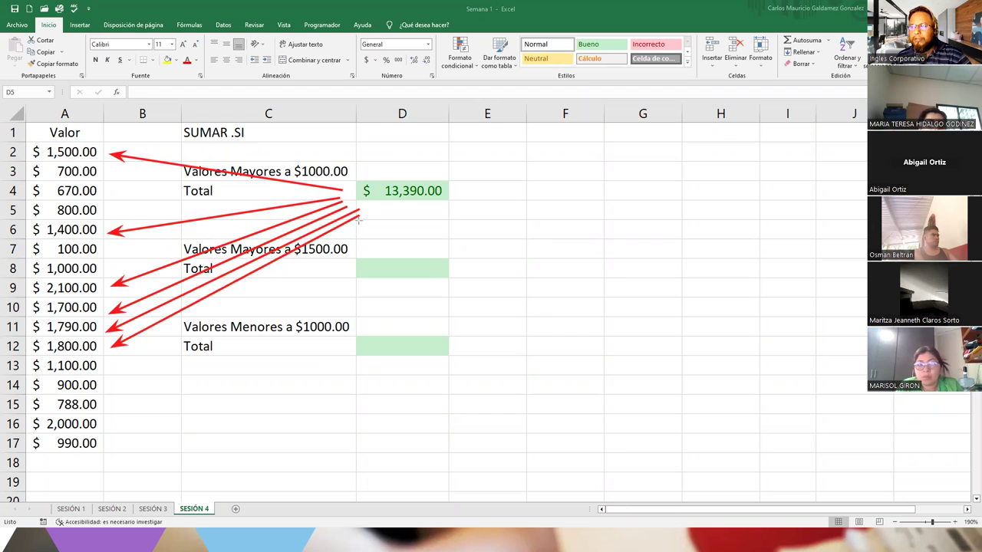
pyautogui.moveTo(363, 217)
pyautogui.mouseDown()
pyautogui.moveTo(181, 341)
pyautogui.moveTo(120, 363)
pyautogui.mouseUp()
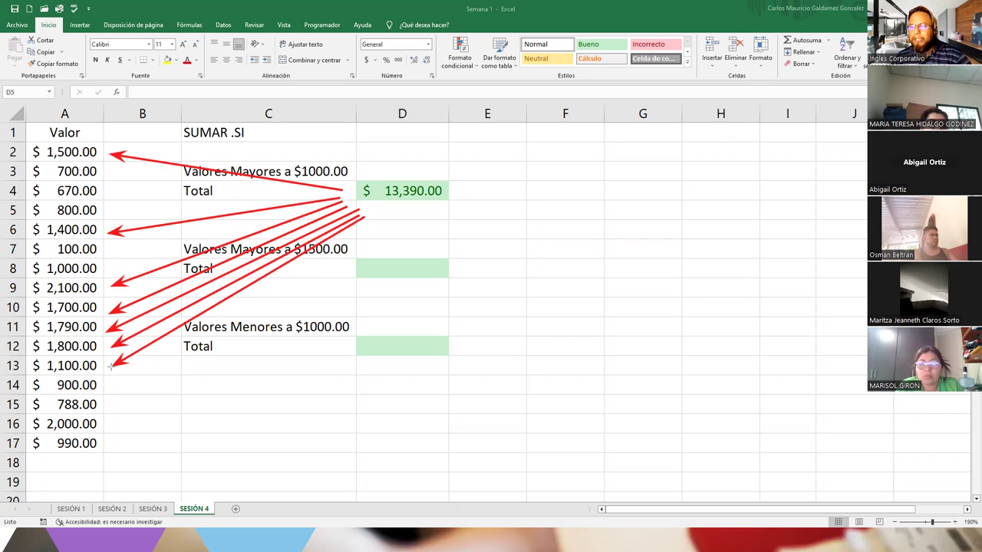
pyautogui.moveTo(392, 224); pyautogui.dragTo(108, 422)
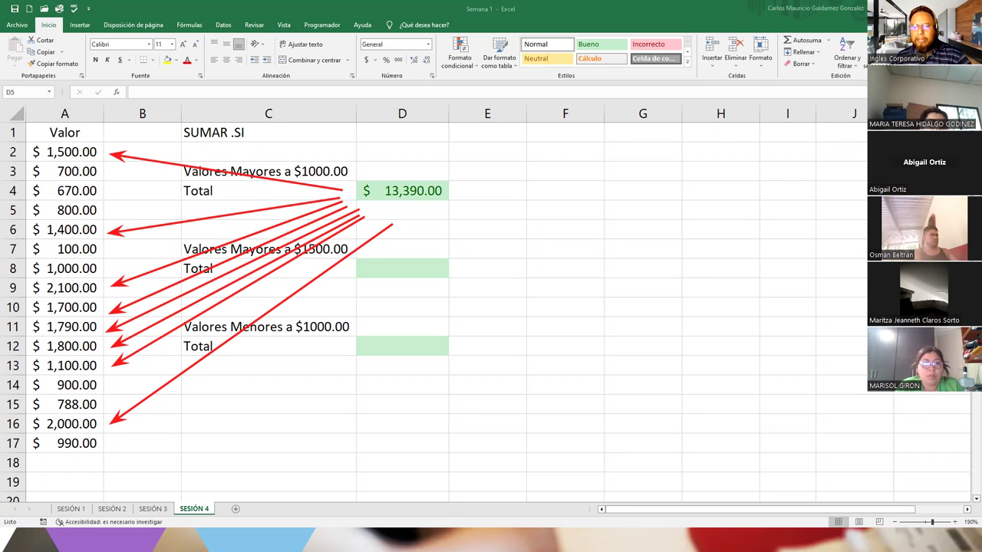
pyautogui.press('Escape')
# Check the D4 total by selecting A16, A9:A13, A6 and A2 together, then review its formula and clear the arrows.
pyautogui.click(51, 424)
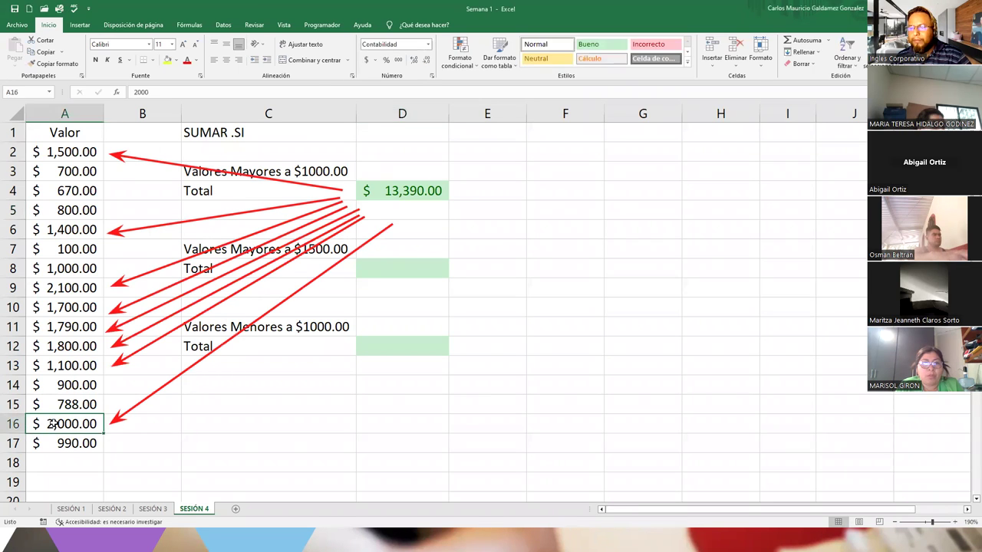
pyautogui.keyDown('ctrl'); pyautogui.click(52, 366); pyautogui.keyUp('ctrl')
pyautogui.keyDown('ctrl'); pyautogui.click(51, 346); pyautogui.keyUp('ctrl')
pyautogui.keyDown('ctrl'); pyautogui.click(53, 326); pyautogui.keyUp('ctrl')
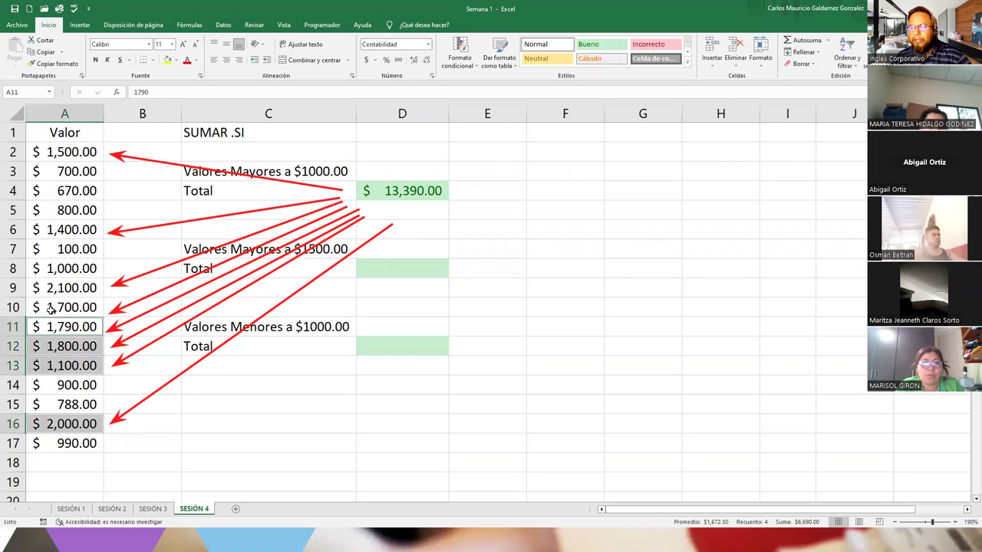
pyautogui.keyDown('ctrl'); pyautogui.click(51, 308); pyautogui.keyUp('ctrl')
pyautogui.keyDown('ctrl'); pyautogui.click(49, 288); pyautogui.keyUp('ctrl')
pyautogui.keyDown('ctrl'); pyautogui.click(49, 233); pyautogui.keyUp('ctrl')
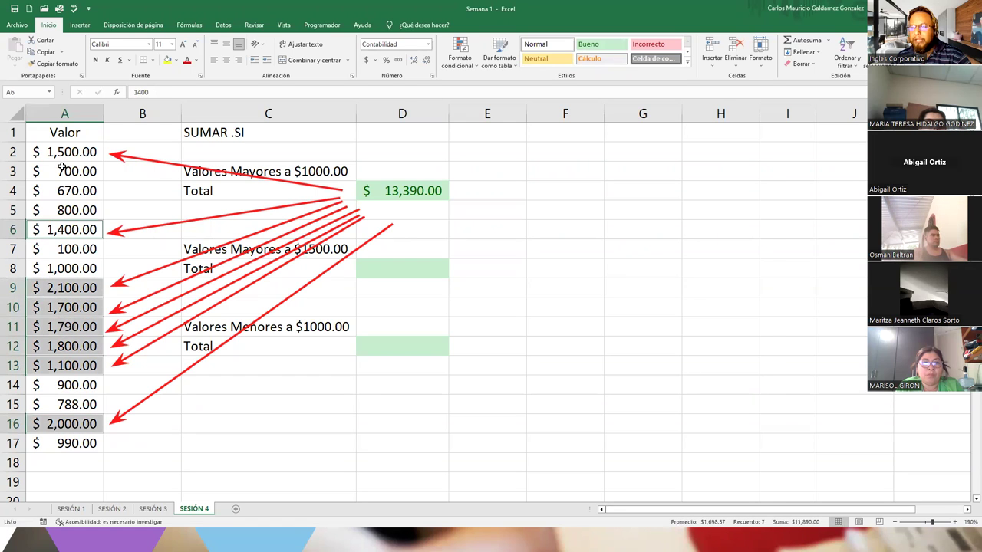
pyautogui.keyDown('ctrl'); pyautogui.click(62, 154); pyautogui.keyUp('ctrl')
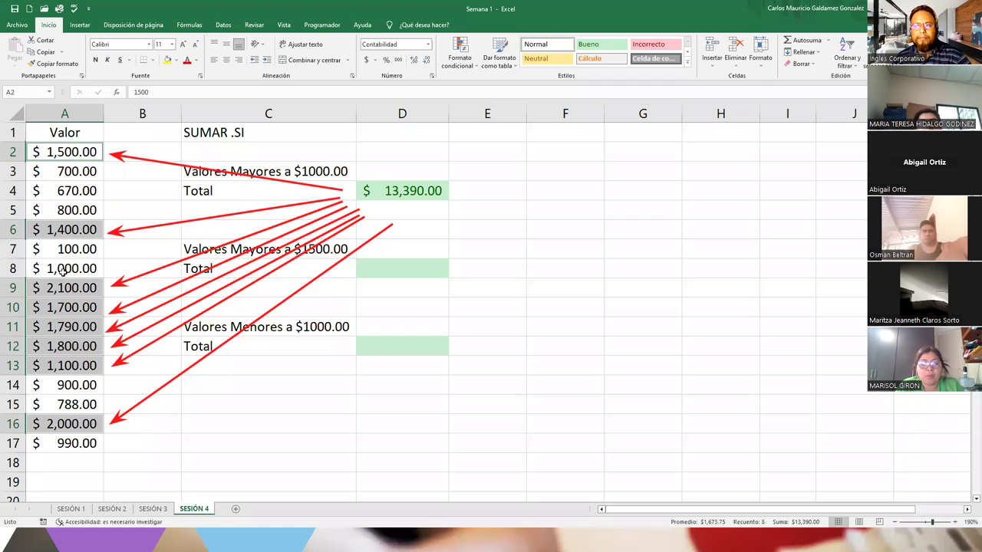
pyautogui.click(410, 190)
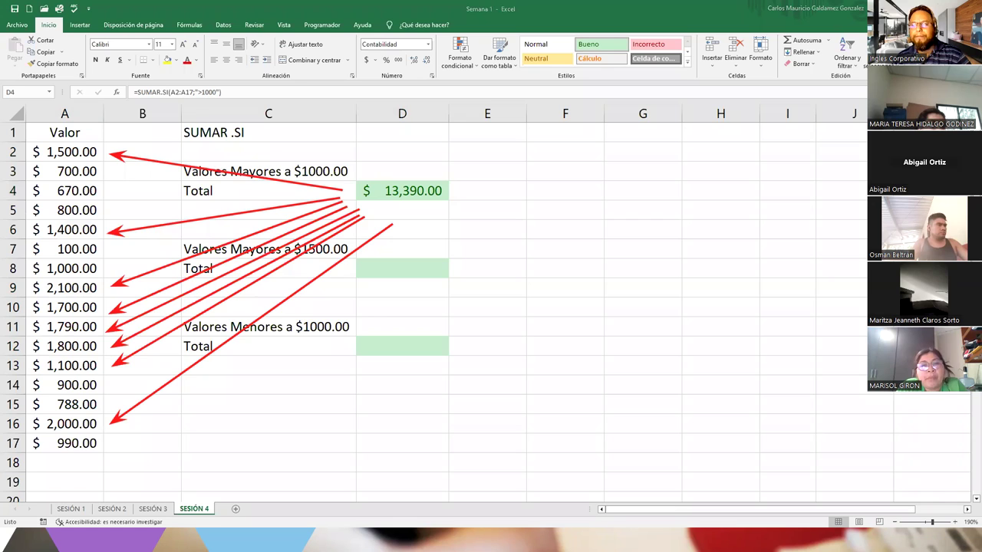
pyautogui.press('Escape')
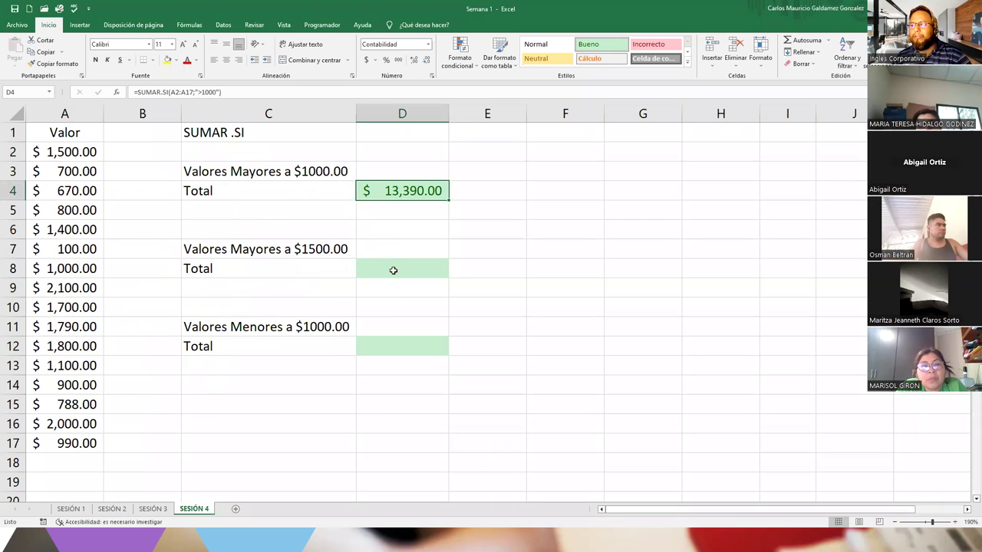
pyautogui.press('F2')
# Start a SUMAR.SI formula in D8 with A2:A17 as the range.
pyautogui.click(393, 270)
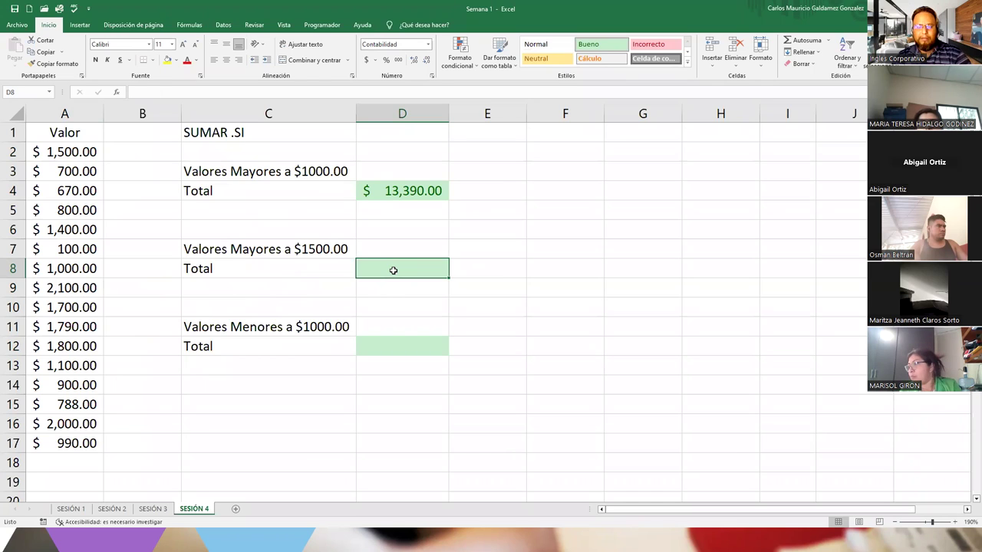
pyautogui.write('=')
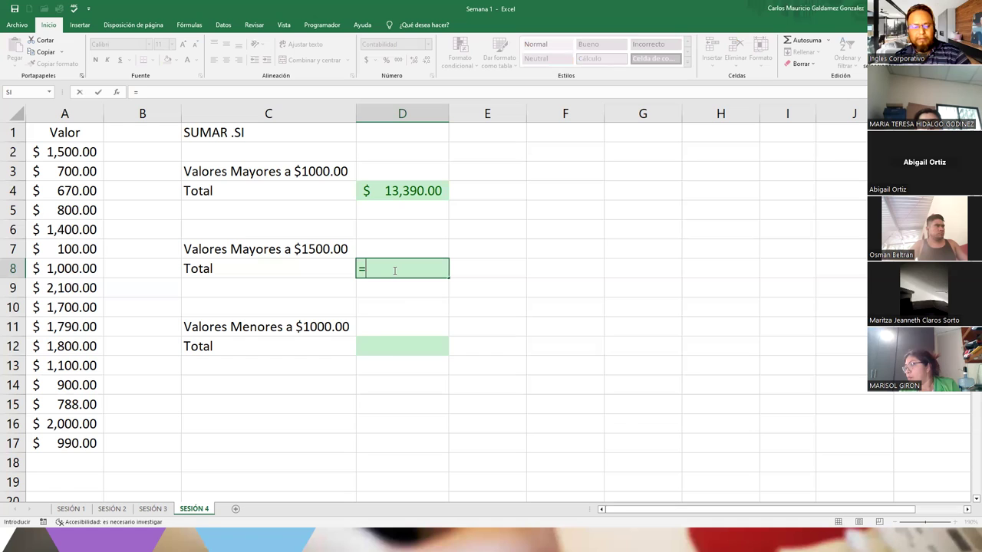
pyautogui.write('SUMAR')
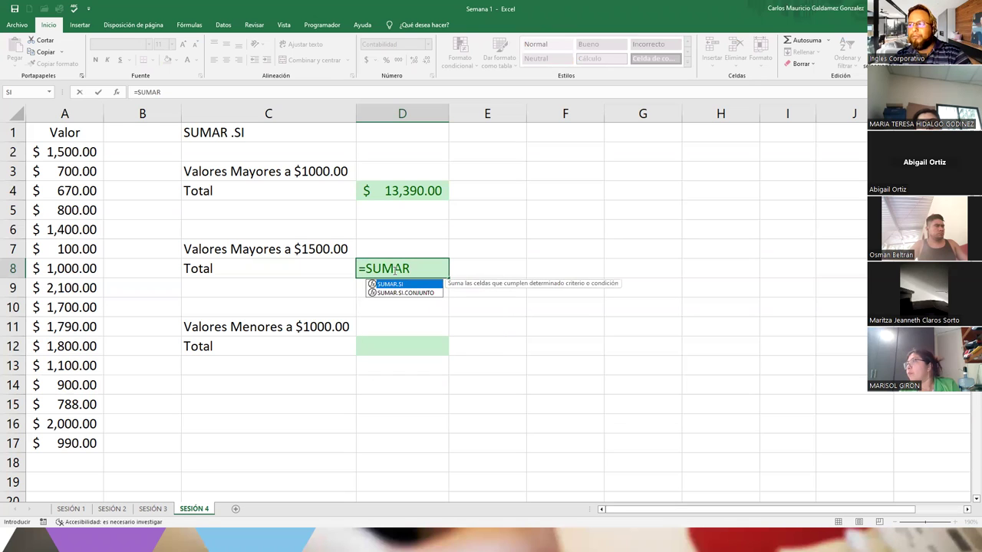
pyautogui.press('Tab')
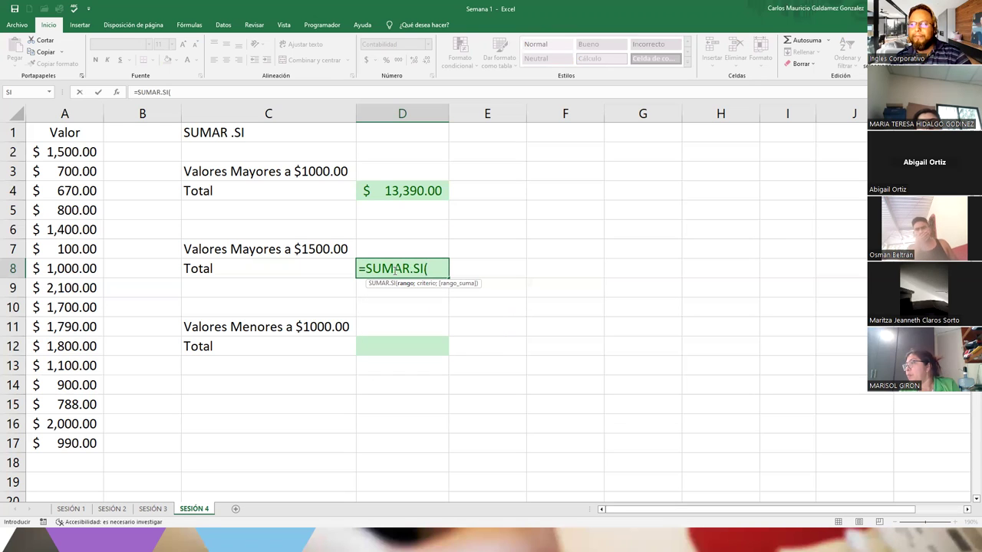
pyautogui.click(89, 152)
pyautogui.moveTo(89, 152); pyautogui.dragTo(76, 288)
pyautogui.moveTo(74, 448); pyautogui.dragTo(73, 449)
pyautogui.write(';')
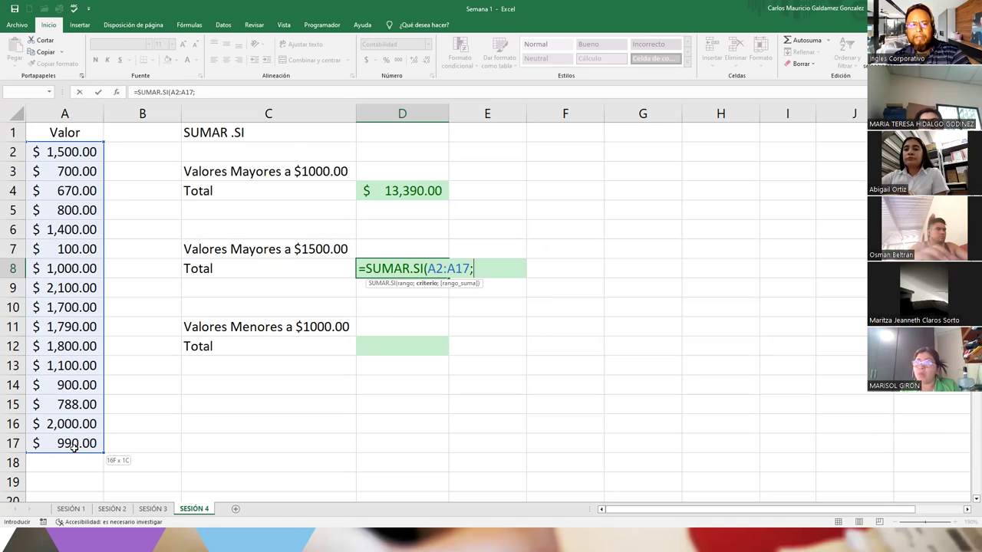
# Complete the D8 formula with the criterion ">1500" so it reads =SUMAR.SI(A2:A17;">1500").
pyautogui.write('"')
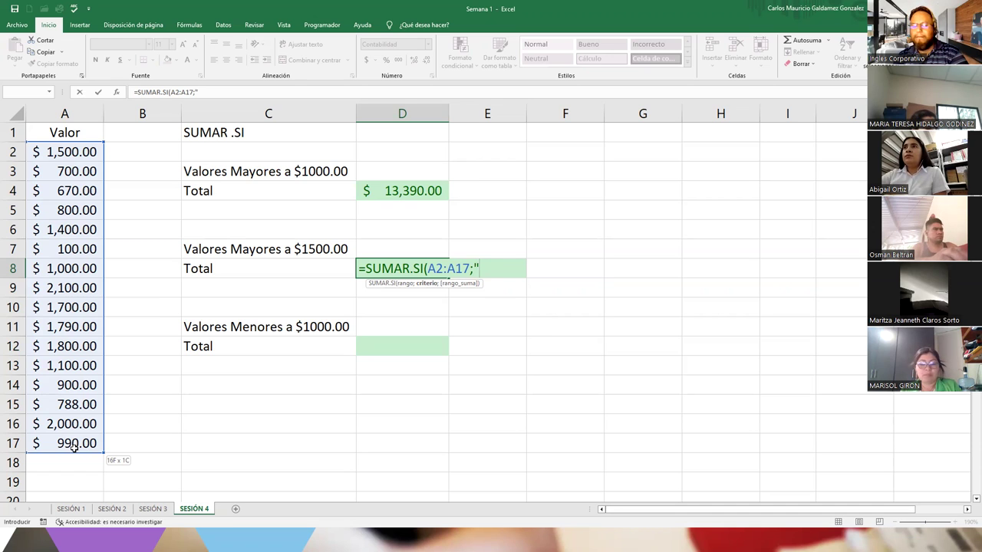
pyautogui.write('>A17')
pyautogui.press('BackSpace')
pyautogui.press('BackSpace')
pyautogui.press('BackSpace')
pyautogui.press('BackSpace')
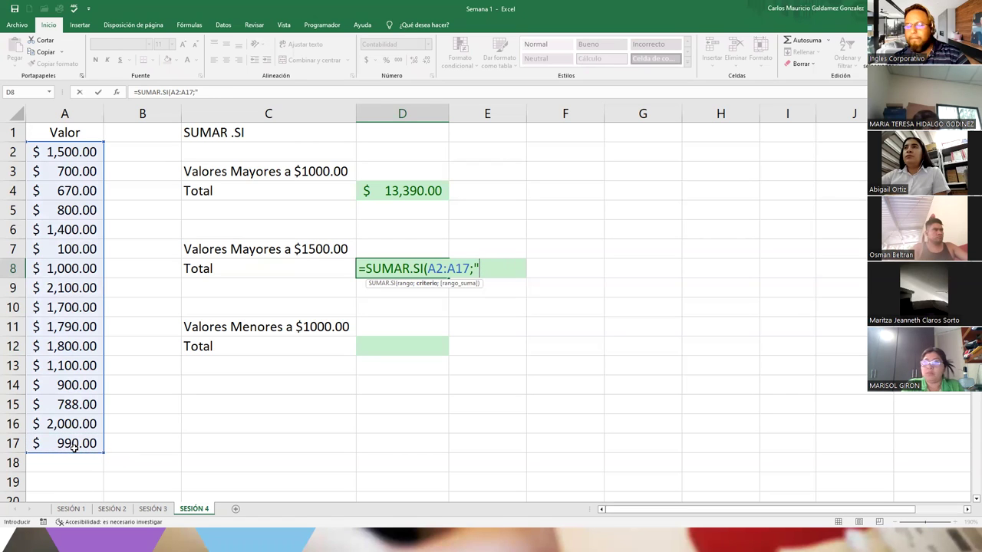
pyautogui.write('>')
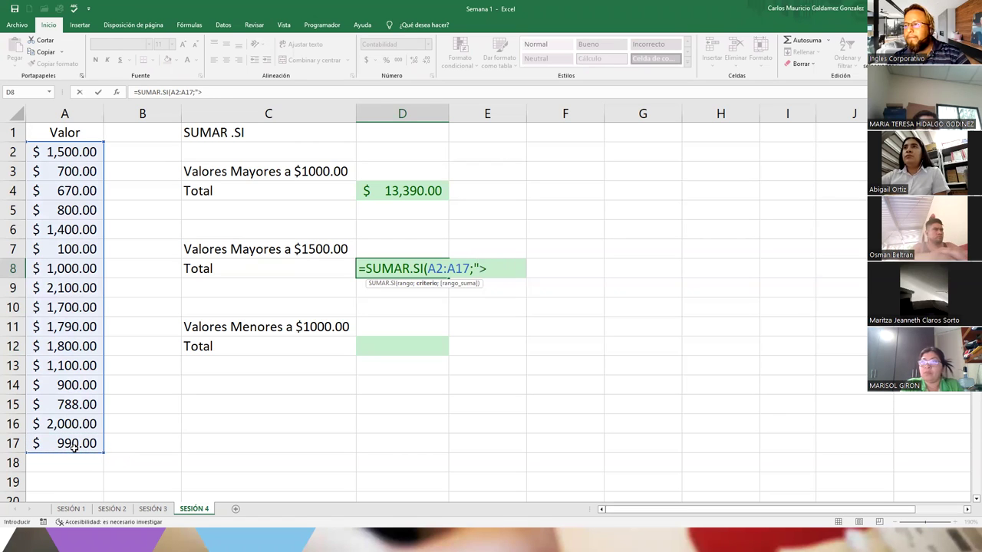
pyautogui.write('1500"')
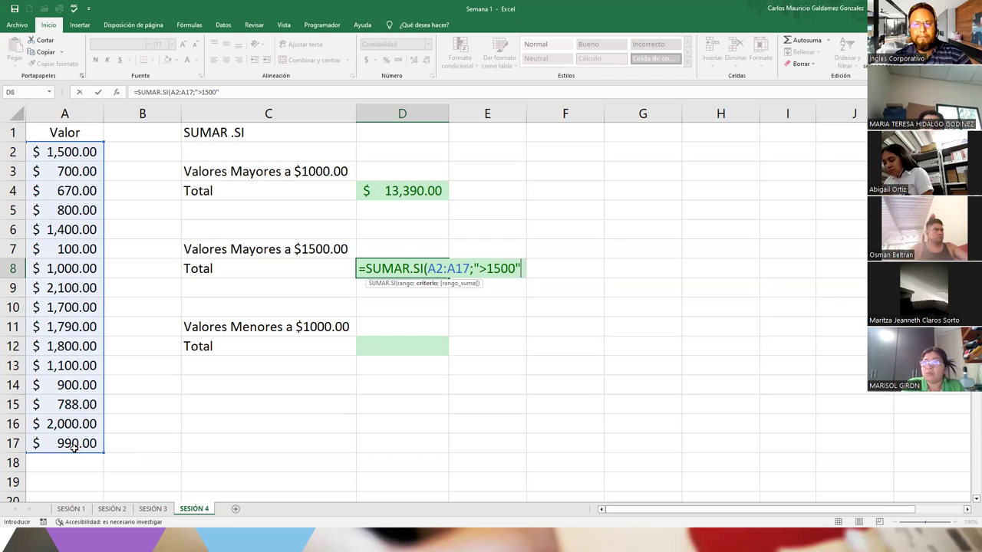
pyautogui.write(')')
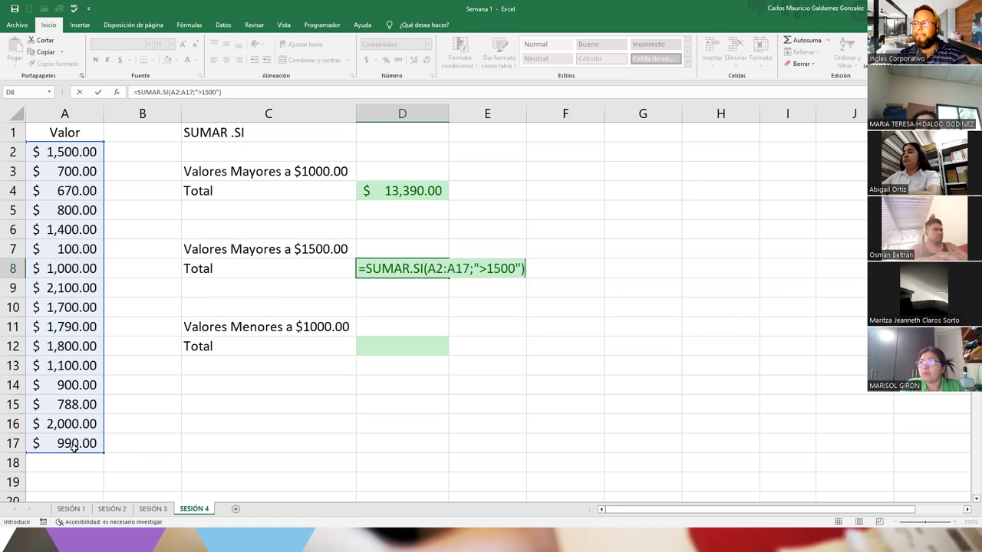
pyautogui.press('Return')
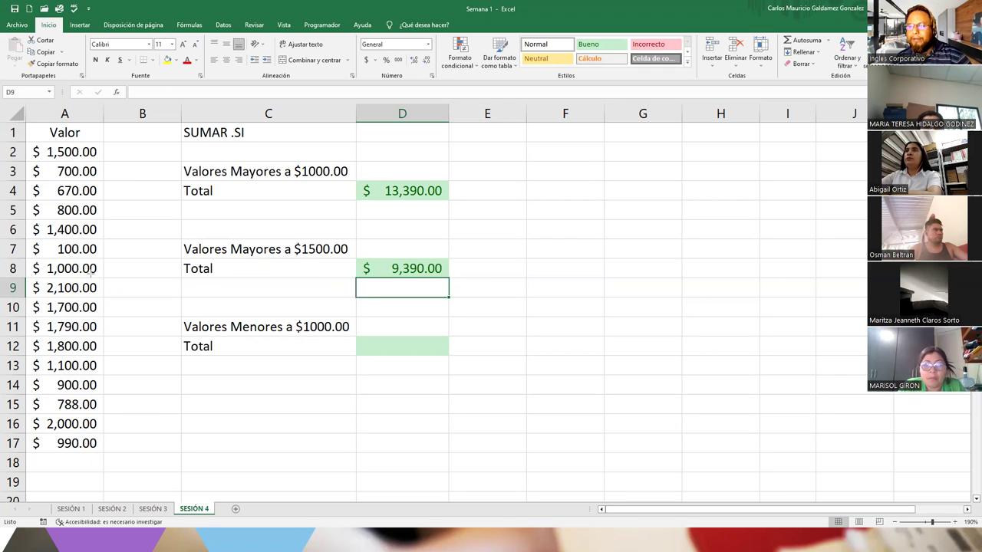
# Draw temporary red arrows from the D8 total to each value above $1500 in column A.
pyautogui.moveTo(348, 272)
pyautogui.mouseDown()
pyautogui.moveTo(170, 295)
pyautogui.moveTo(109, 290)
pyautogui.mouseUp()
pyautogui.moveTo(347, 279)
pyautogui.mouseDown()
pyautogui.moveTo(194, 307)
pyautogui.moveTo(106, 309)
pyautogui.mouseUp()
pyautogui.moveTo(347, 295)
pyautogui.mouseDown()
pyautogui.moveTo(122, 336)
pyautogui.moveTo(113, 327)
pyautogui.mouseUp()
pyautogui.moveTo(368, 307)
pyautogui.mouseDown()
pyautogui.moveTo(225, 344)
pyautogui.moveTo(125, 347)
pyautogui.mouseUp()
pyautogui.moveTo(372, 313)
pyautogui.mouseDown()
pyautogui.moveTo(115, 411)
pyautogui.moveTo(110, 431)
pyautogui.mouseUp()
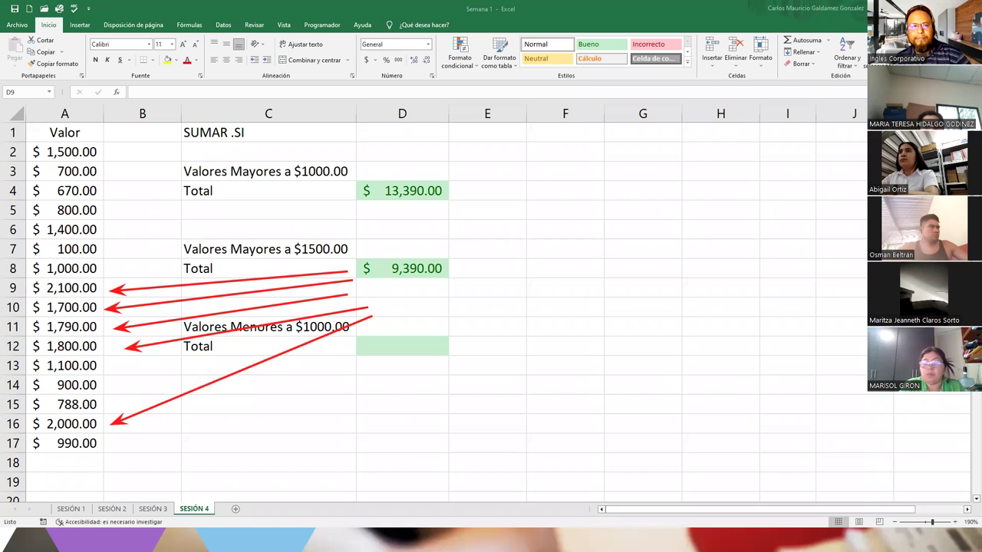
# Check the D8 total by selecting A16 and A9:A12 together, and clear the arrows.
pyautogui.click(67, 424)
pyautogui.moveTo(67, 349); pyautogui.dragTo(61, 298)
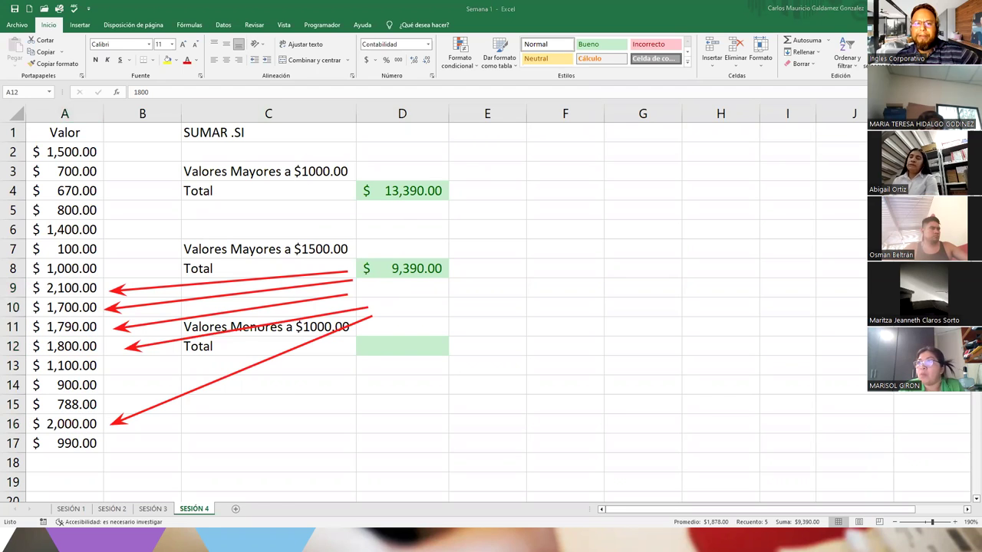
pyautogui.press('F2')
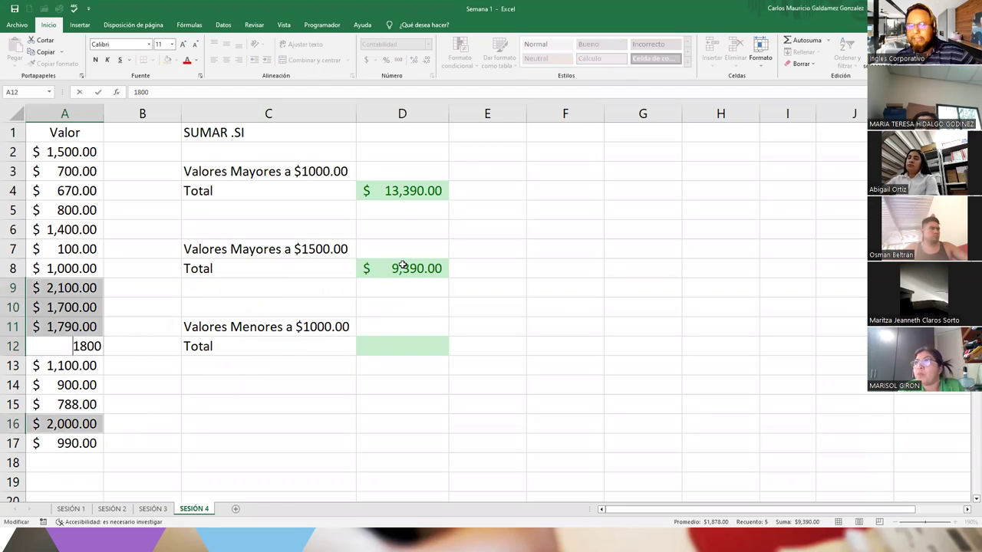
# Examine the criterion argument of the D8 formula and read the SUMAR.SI help on its syntax and double quotation marks.
pyautogui.click(402, 266)
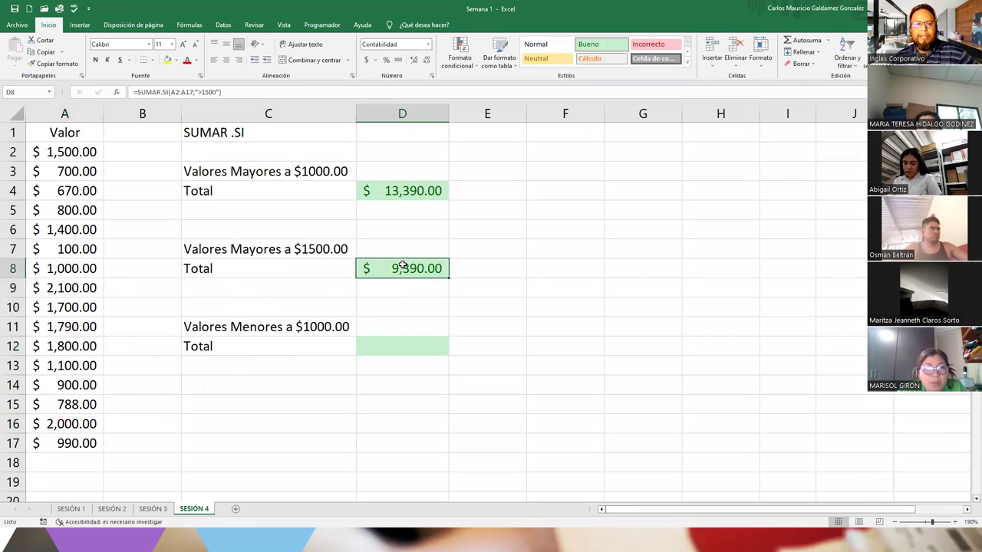
pyautogui.click(203, 92)
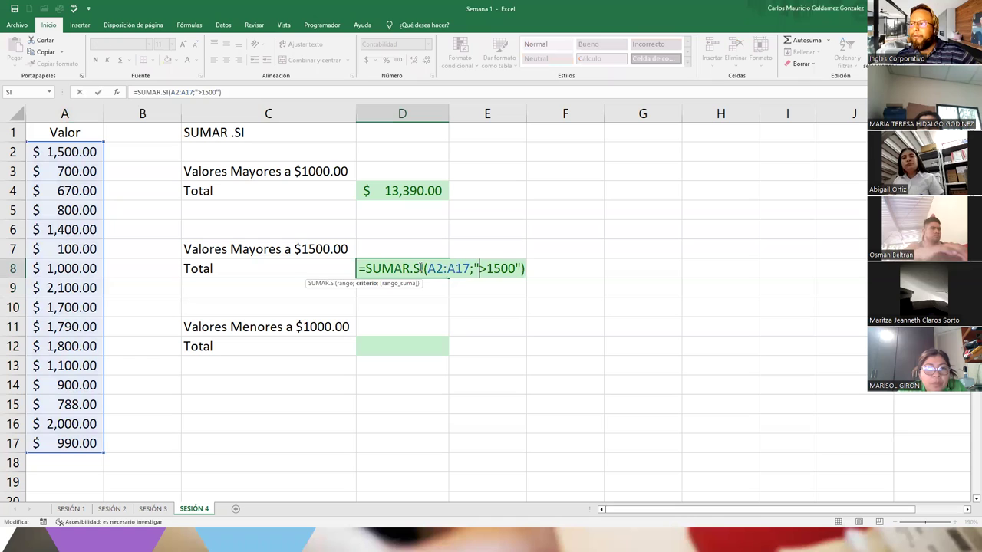
pyautogui.moveTo(473, 269); pyautogui.dragTo(524, 269)
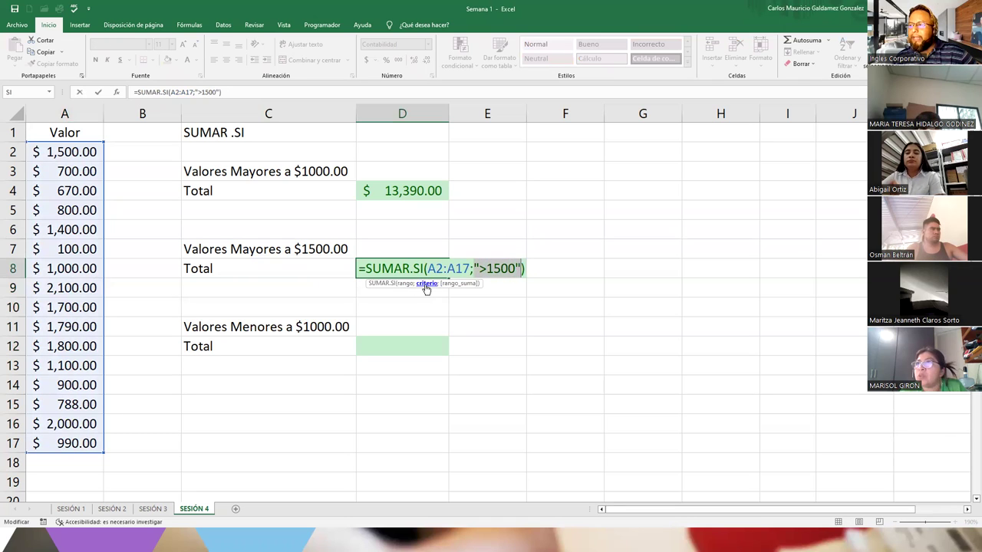
pyautogui.click(384, 283)
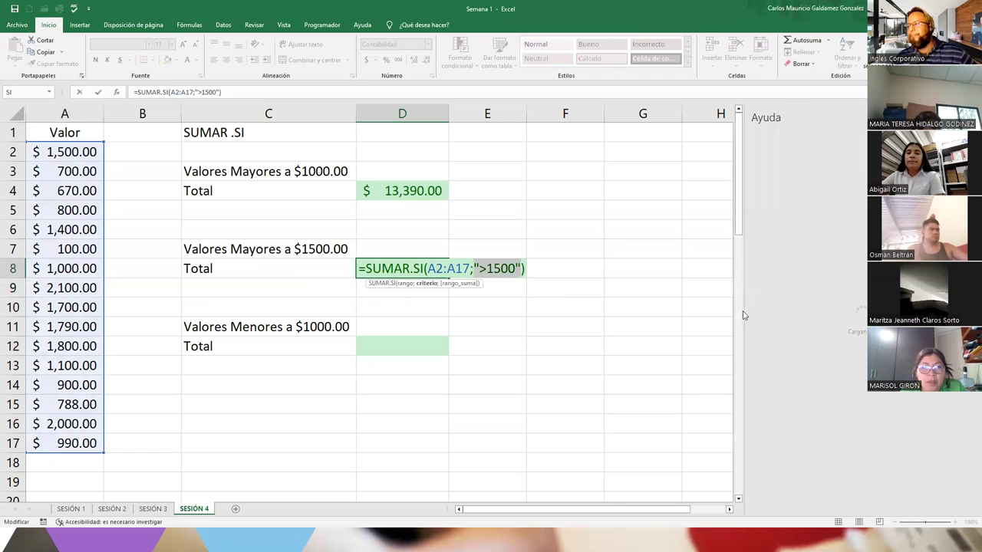
pyautogui.click(744, 258)
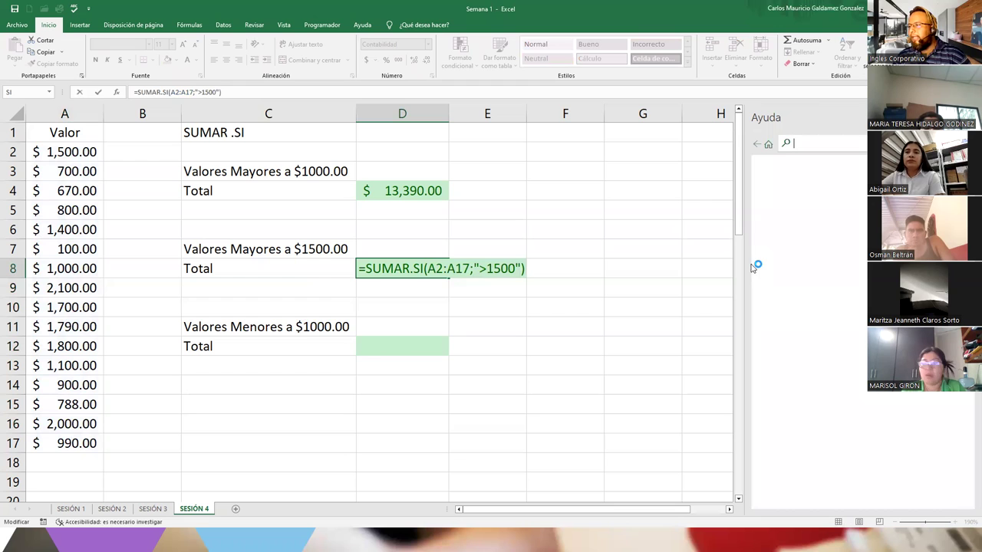
pyautogui.scroll(-5, 829, 344)
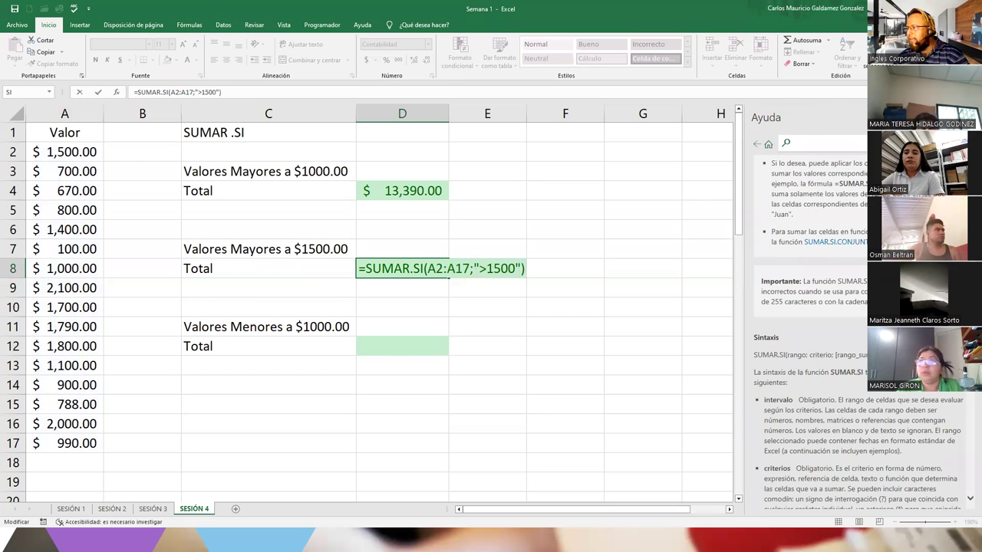
pyautogui.scroll(-4, 827, 272)
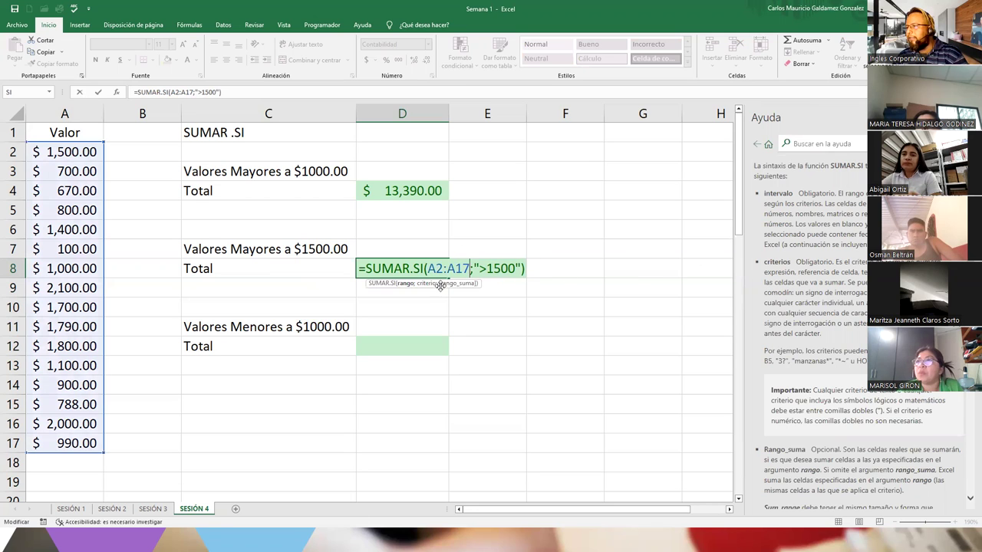
pyautogui.click(427, 284)
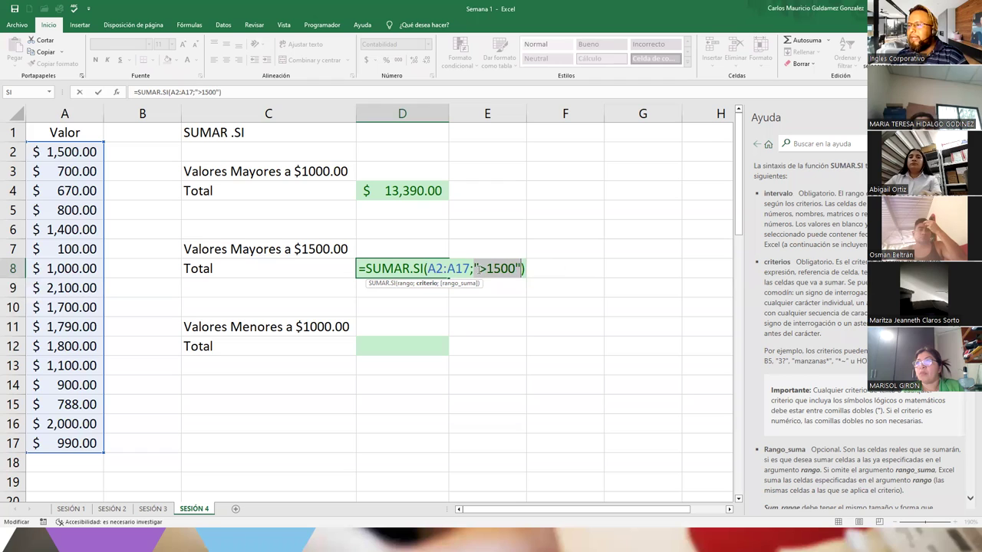
# Try to enter the D8 formula without quotation marks around its criterion, as =SUMAR.SI(A2:A17;>1500).
pyautogui.click(477, 268)
pyautogui.press('BackSpace')
pyautogui.click(511, 269)
pyautogui.press('BackSpace')
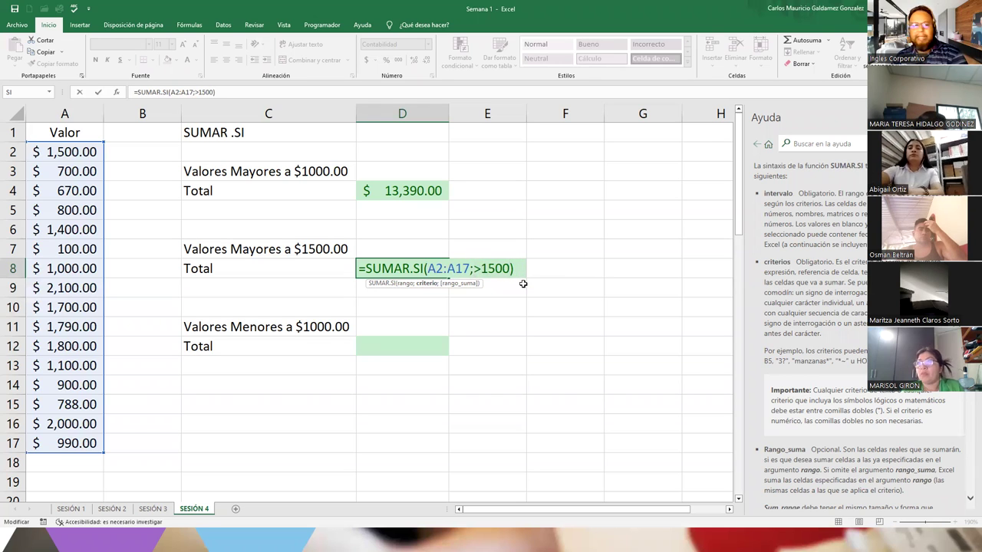
pyautogui.press('Return')
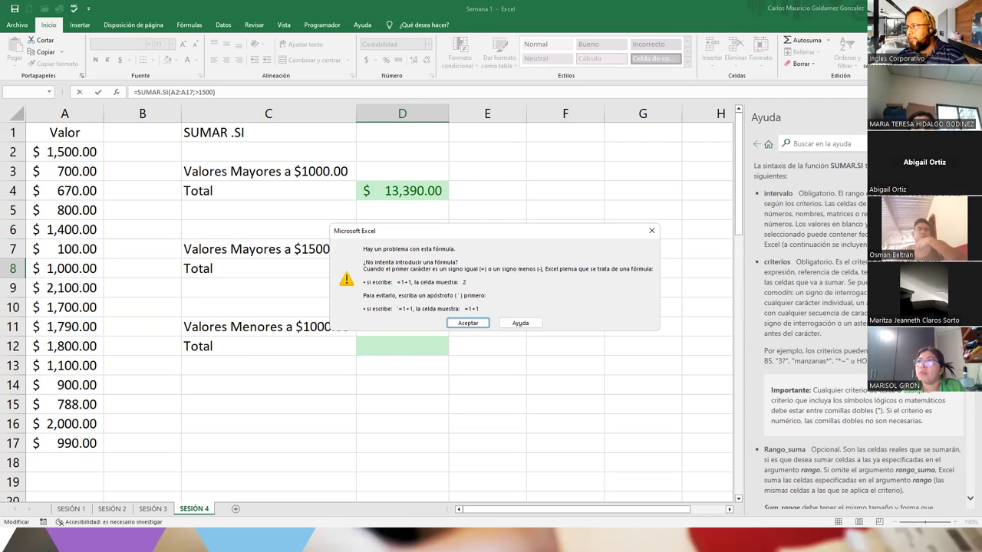
pyautogui.click(467, 323)
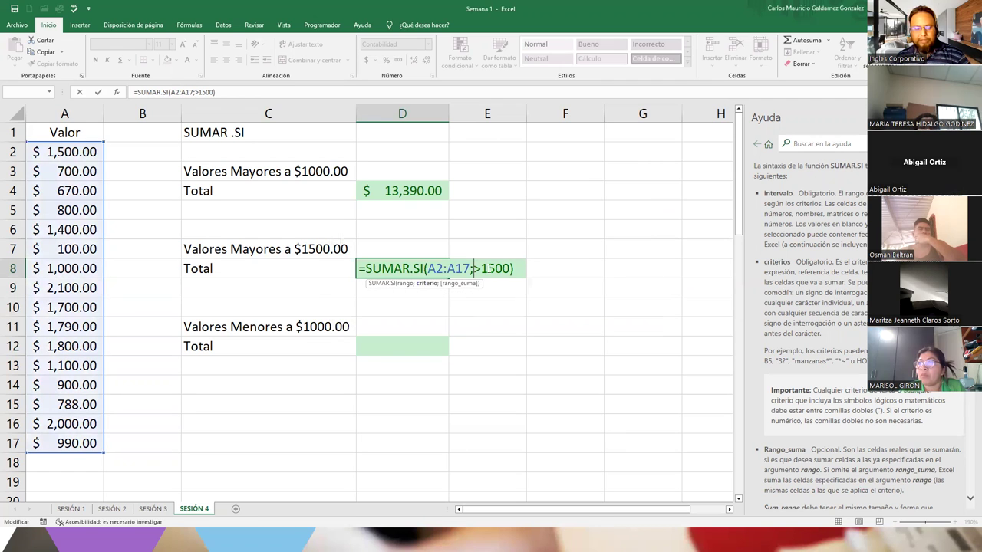
# Put the double quotation marks back around the criterion in D8 and enter =SUMAR.SI(A2:A17;">1500").
pyautogui.write('"')
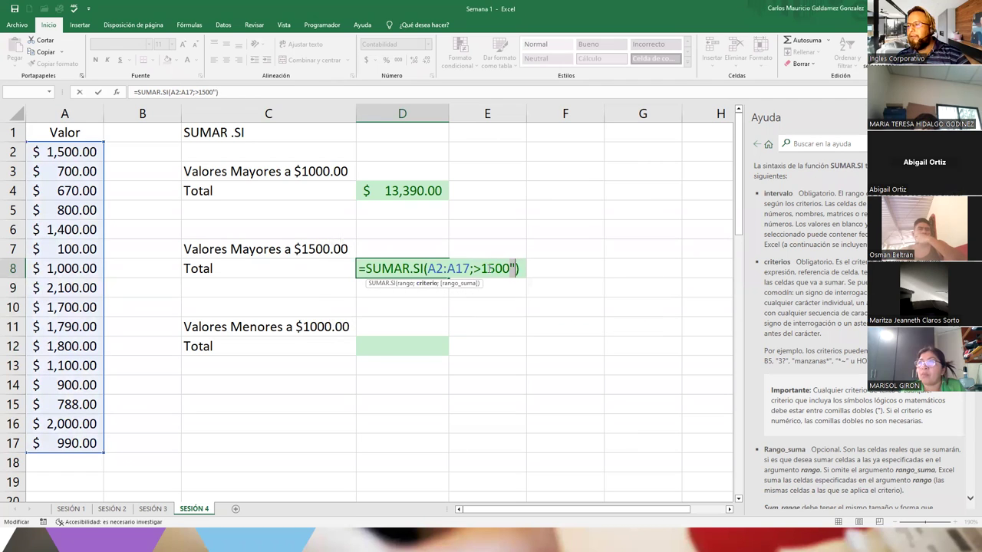
pyautogui.write('"')
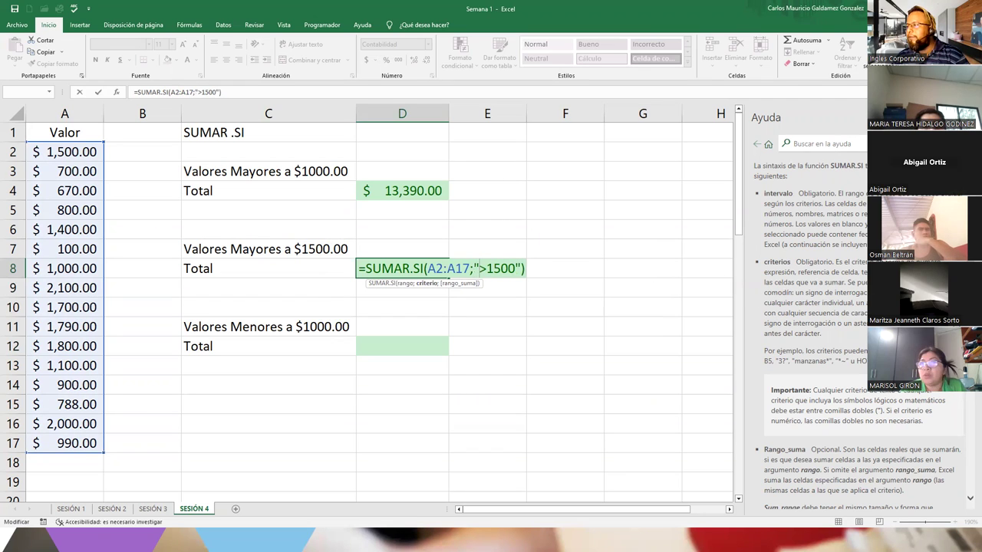
pyautogui.doubleClick(863, 271)
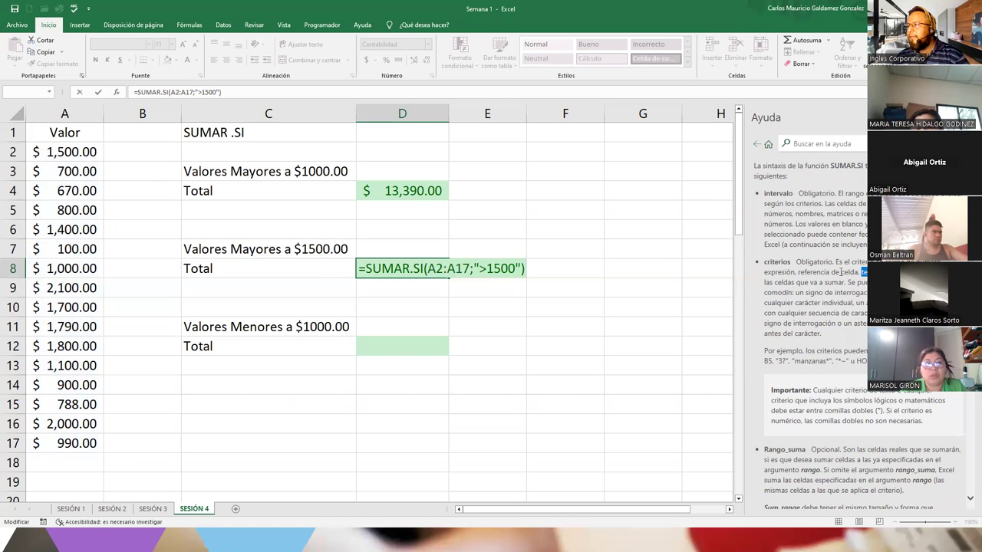
pyautogui.click(494, 269)
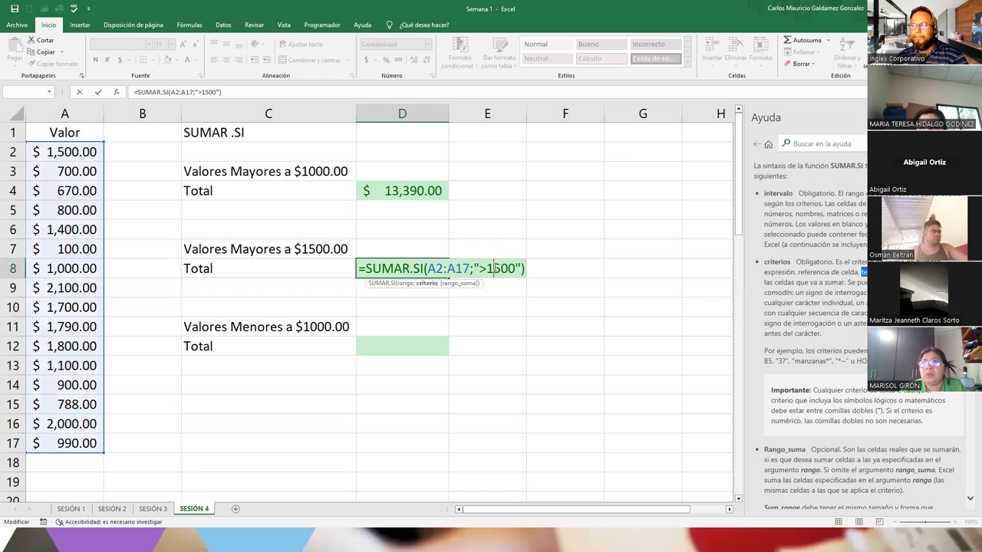
pyautogui.press('Return')
pyautogui.click(404, 268)
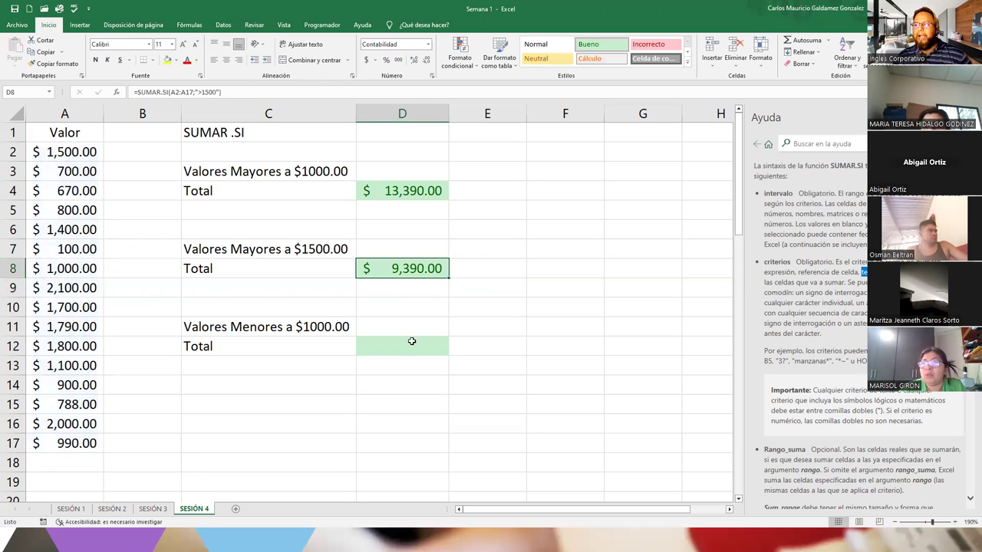
# Total the values below $1000 in D12 with =SUMAR.SI(A2:A17;"<1000") and close the function help.
pyautogui.click(408, 349)
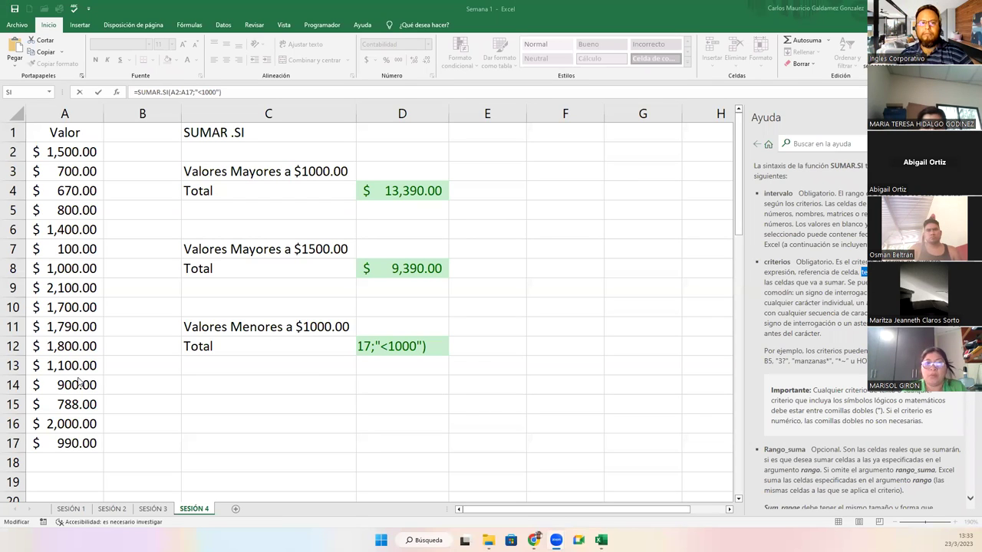
pyautogui.click(407, 348)
pyautogui.press('Return')
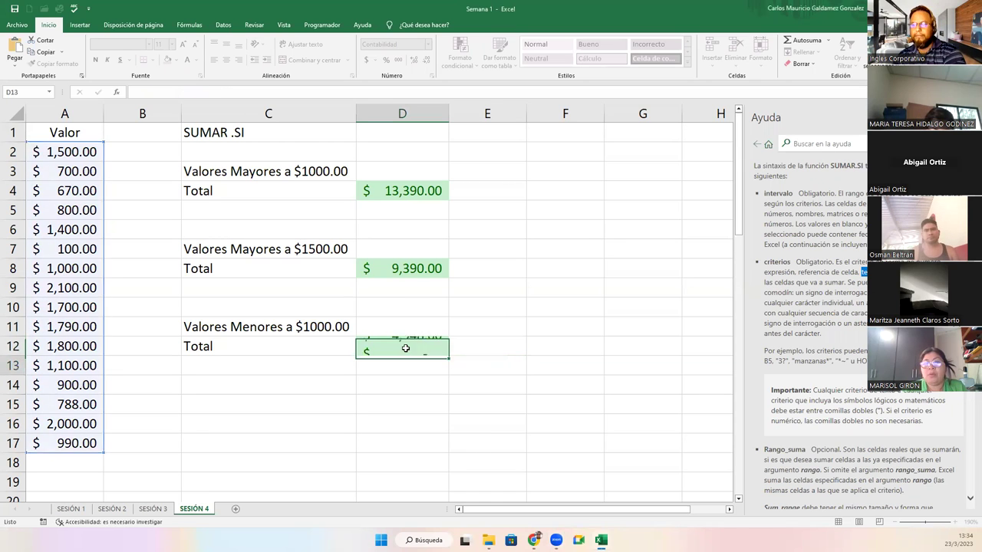
pyautogui.press('Up')
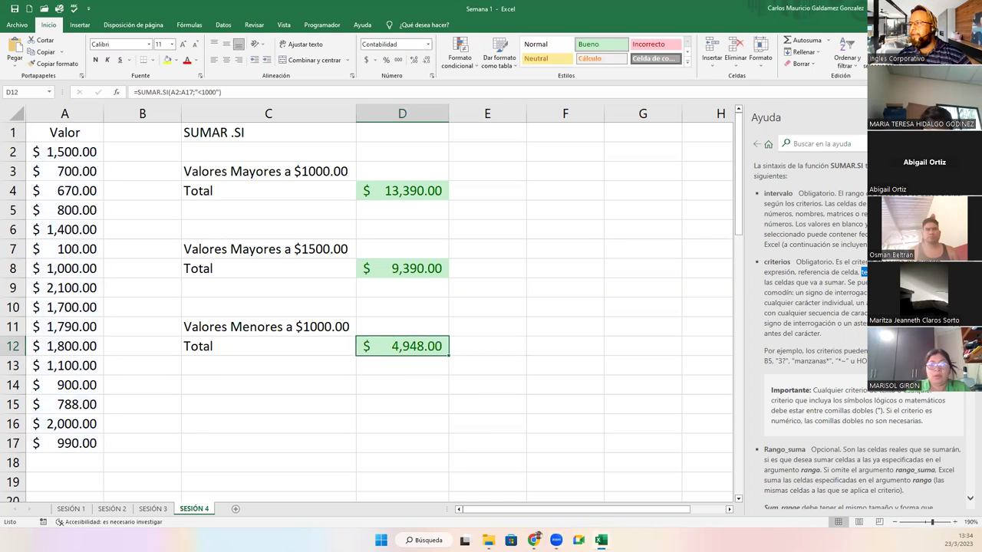
pyautogui.click(968, 118)
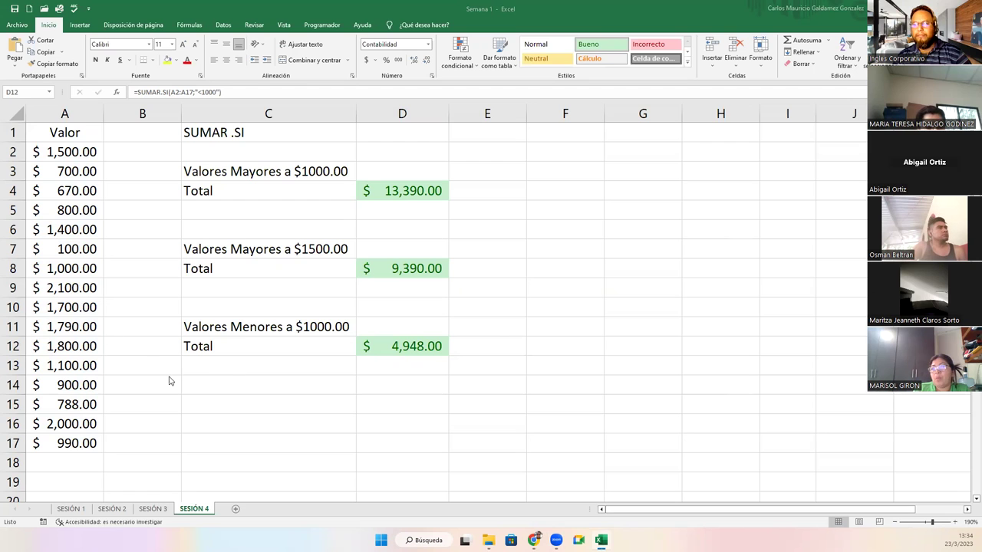
# Delete the four empty rows 19 to 22 above the Vendedor and Ventas table.
pyautogui.scroll(-5, 225, 369)
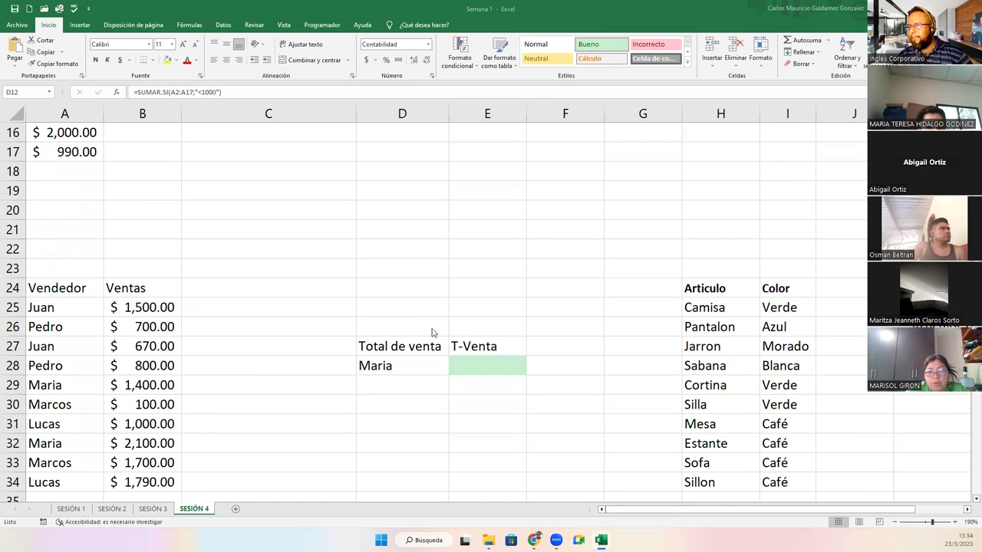
pyautogui.scroll(-3, 432, 332)
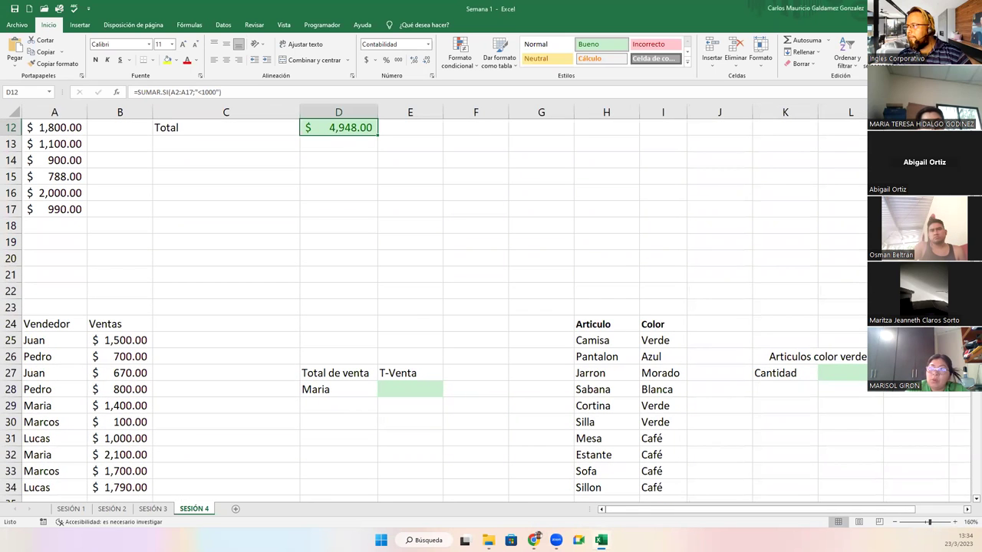
pyautogui.scroll(-3, 432, 307)
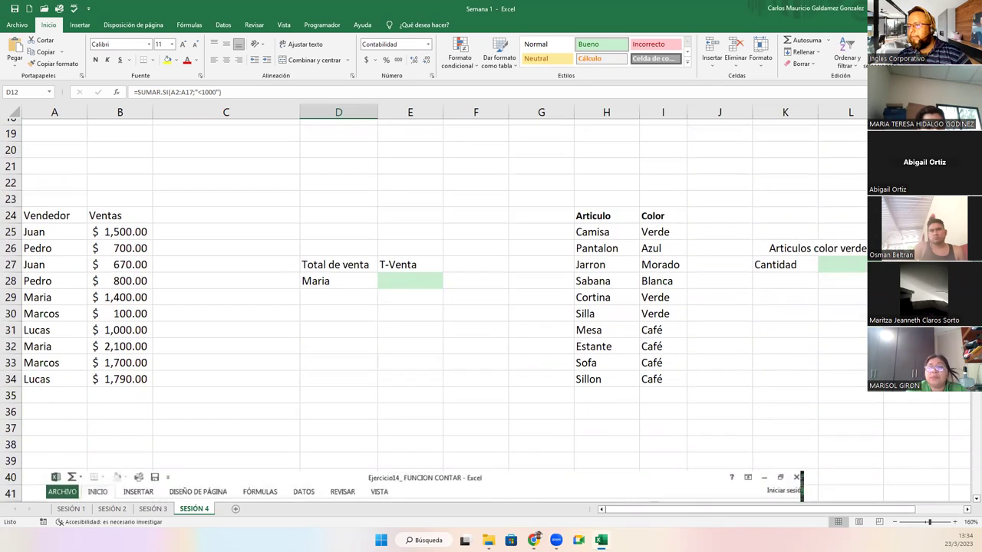
pyautogui.scroll(1, 208, 346)
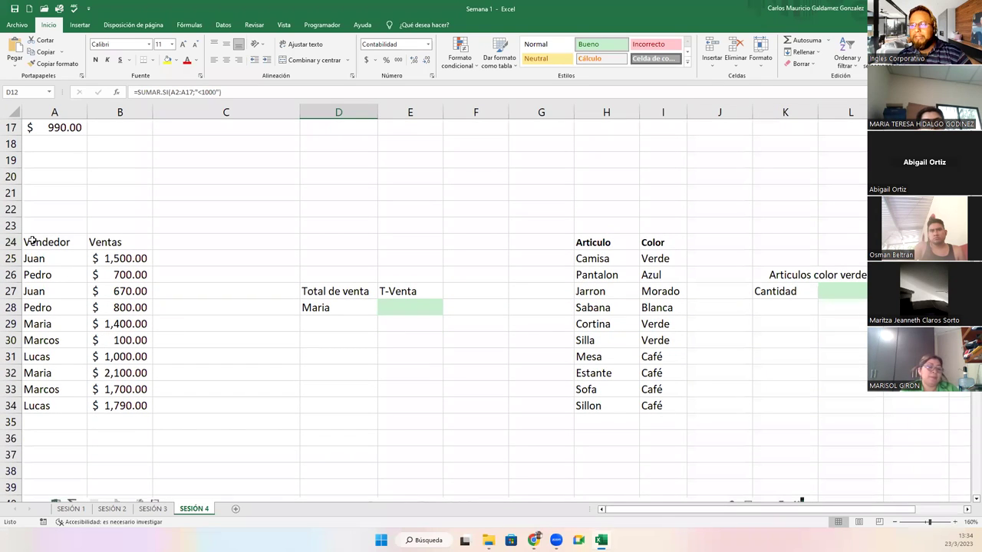
pyautogui.moveTo(8, 161); pyautogui.dragTo(11, 207)
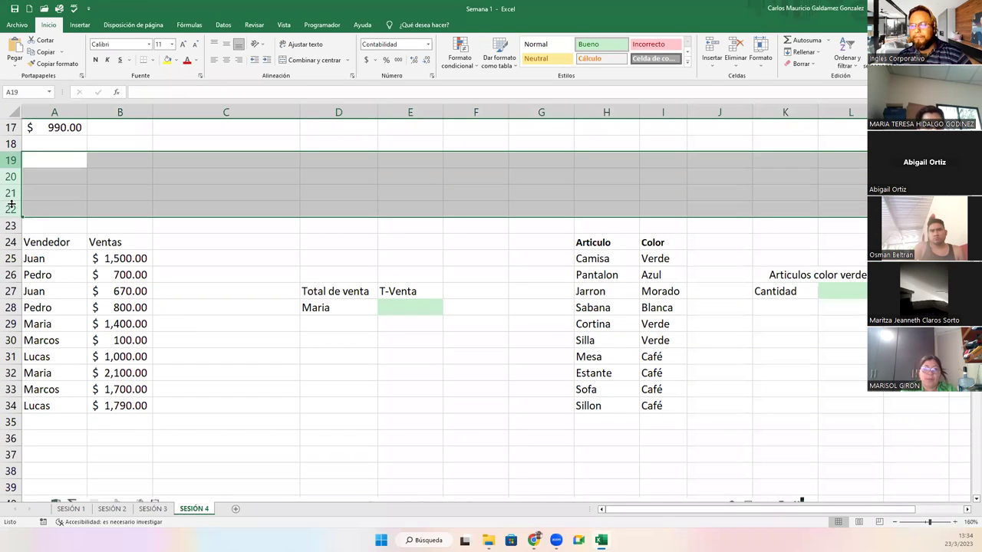
pyautogui.rightClick(12, 205)
pyautogui.click(42, 304)
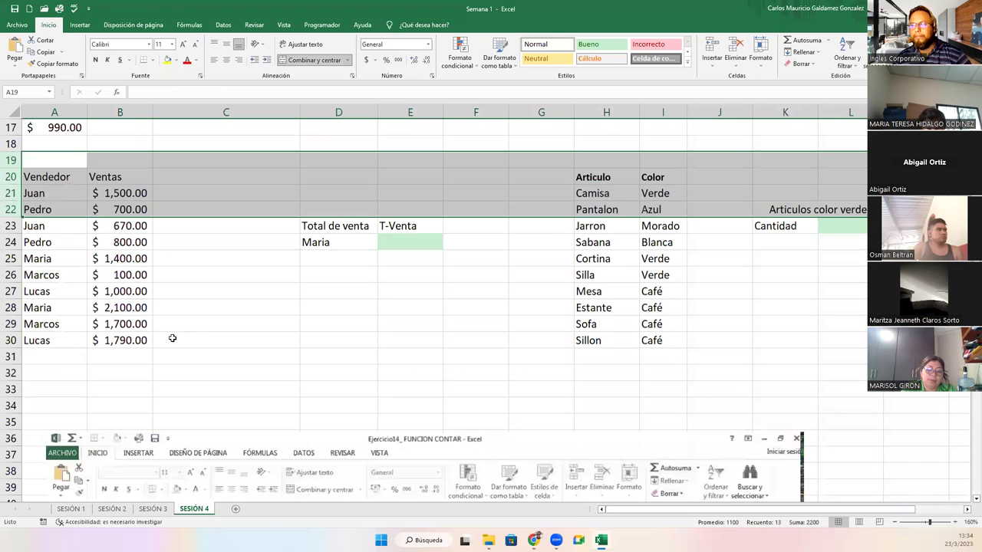
pyautogui.click(312, 447)
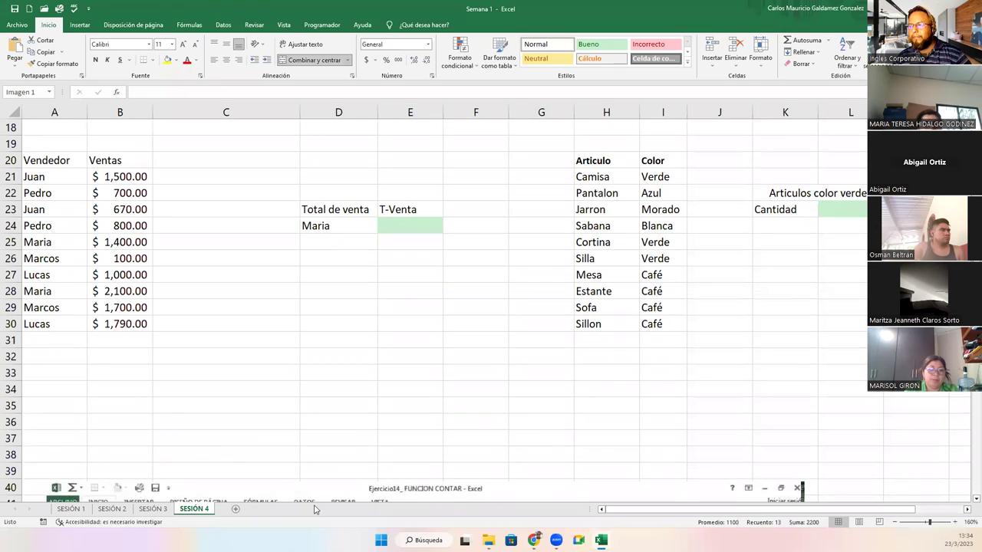
pyautogui.scroll(2, 275, 240)
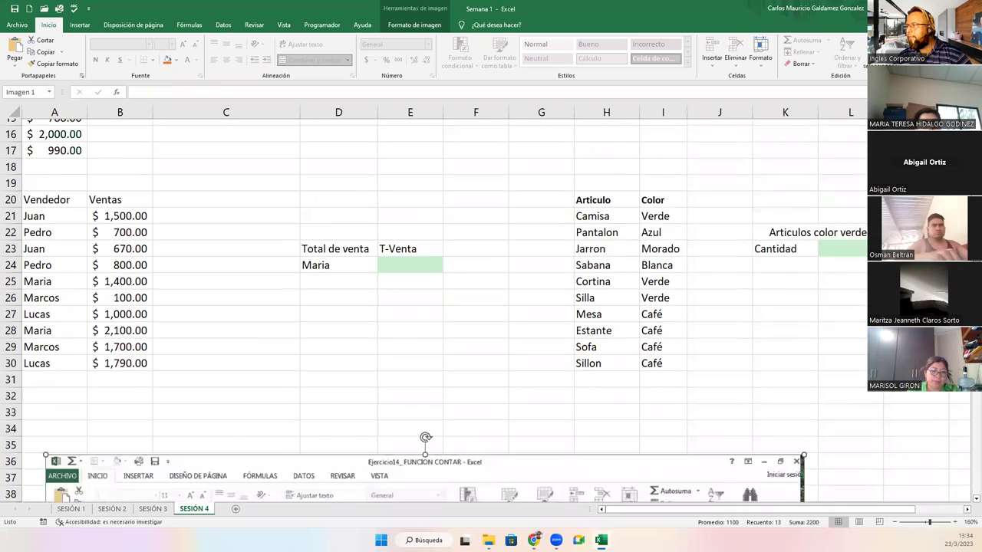
# Capture a screen snip covering the Vendedor and Ventas table together with the Total de venta block.
pyautogui.moveTo(46, 238); pyautogui.dragTo(138, 405)
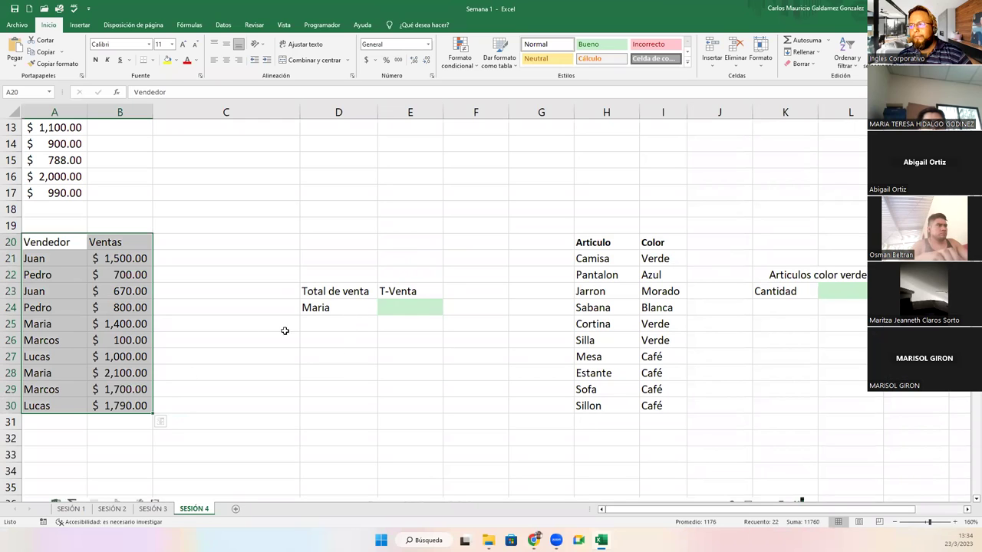
pyautogui.click(420, 307)
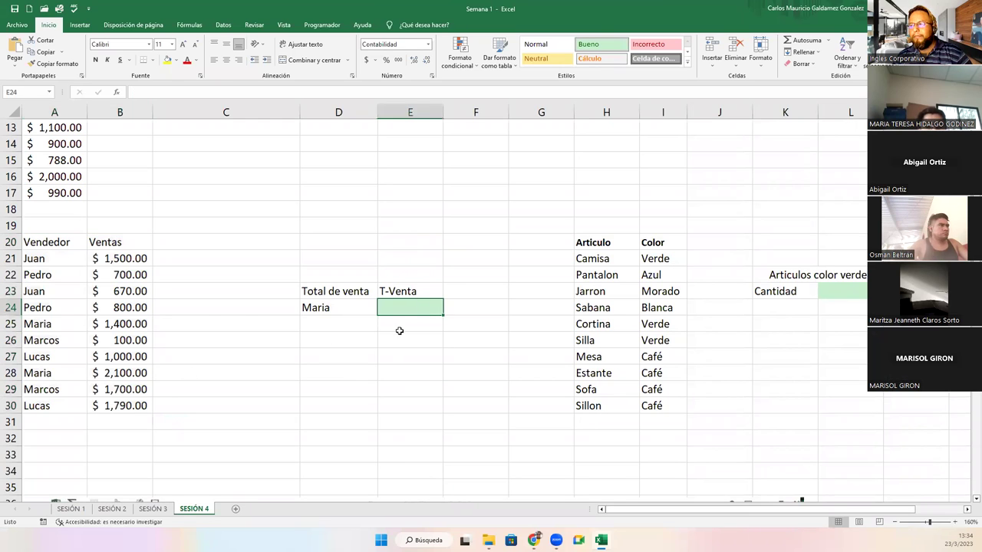
pyautogui.click(323, 307)
pyautogui.click(206, 320)
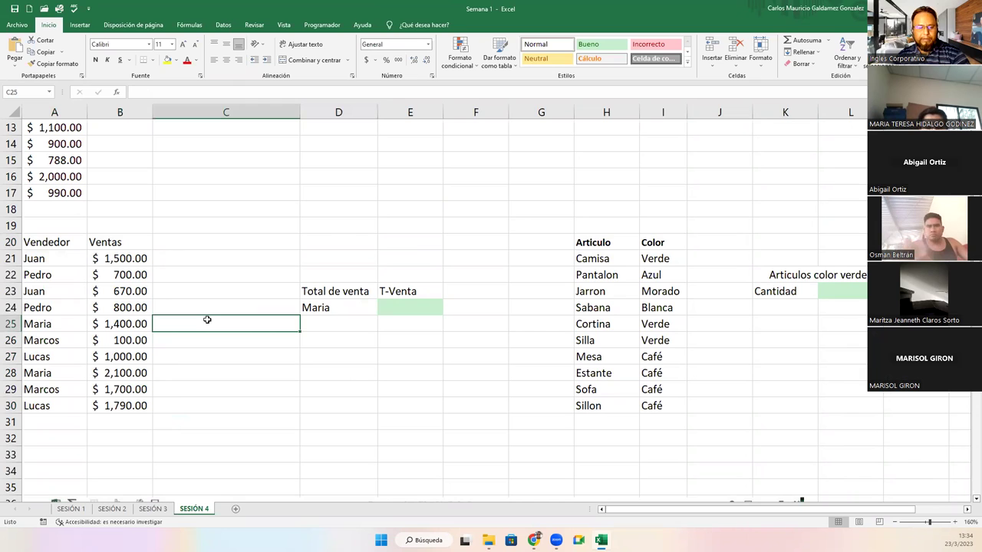
pyautogui.press('super+shift+s')
pyautogui.moveTo(7, 231); pyautogui.dragTo(472, 432)
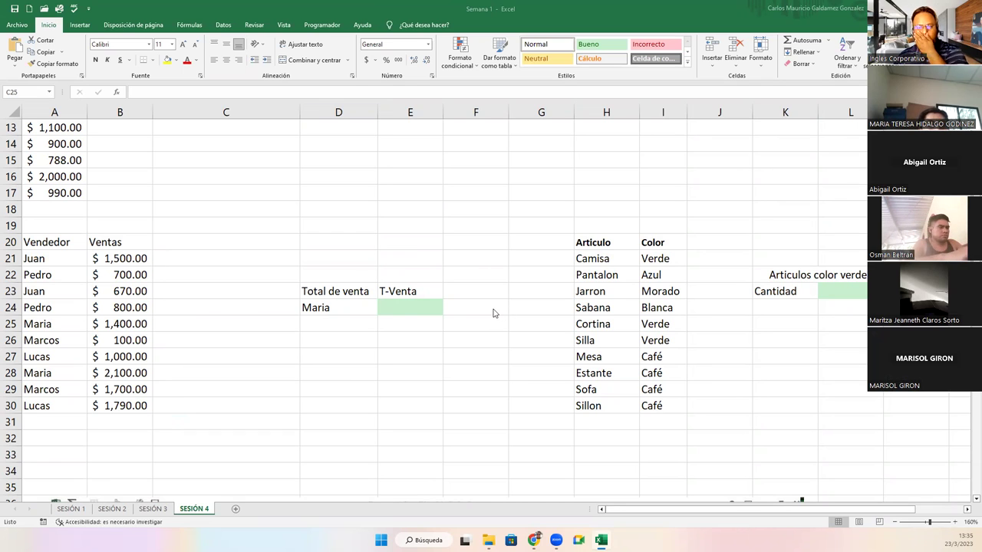
# Review the exercise data by selecting the Vendedor column A20:A30 and the Ventas column B20:B30.
pyautogui.click(104, 289)
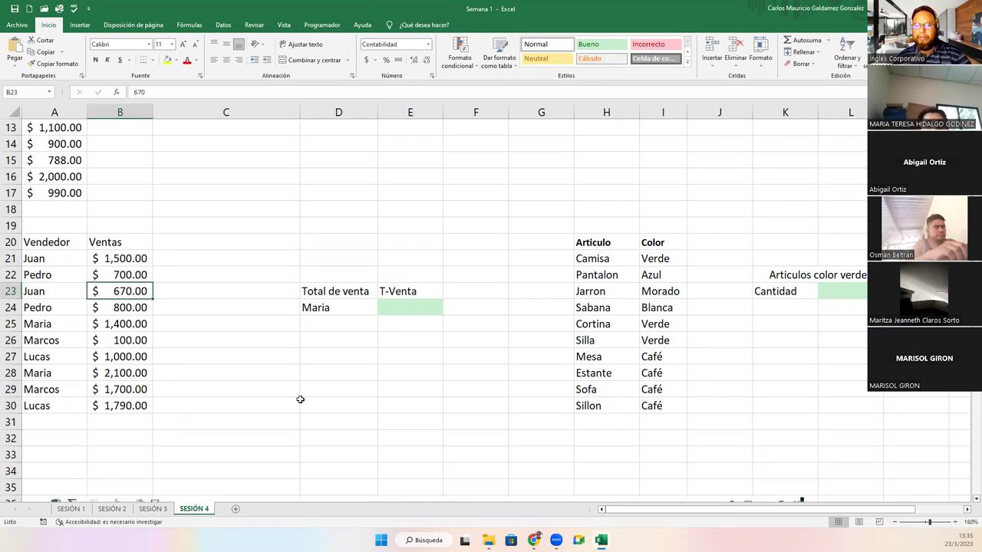
pyautogui.scroll(4, 300, 400)
pyautogui.scroll(-5, 302, 379)
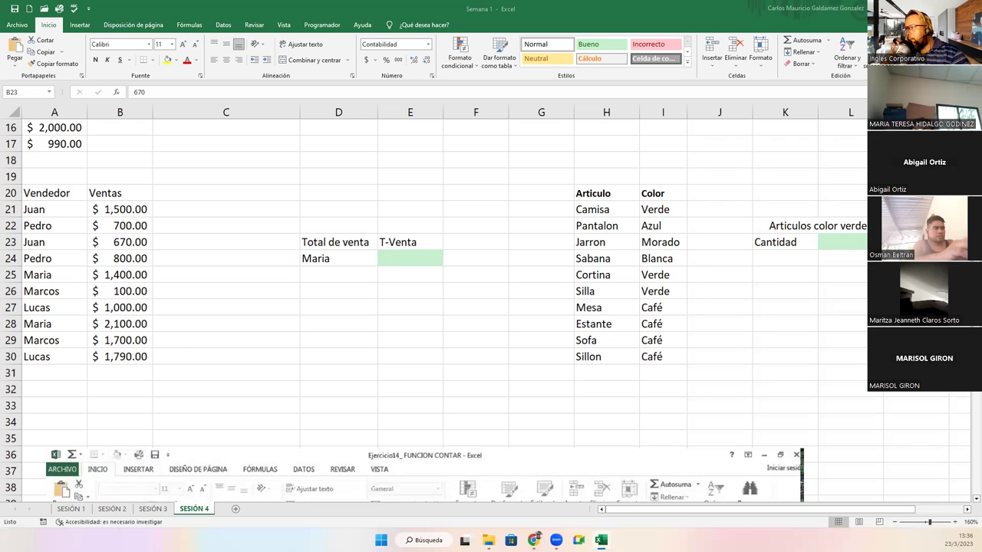
pyautogui.click(402, 259)
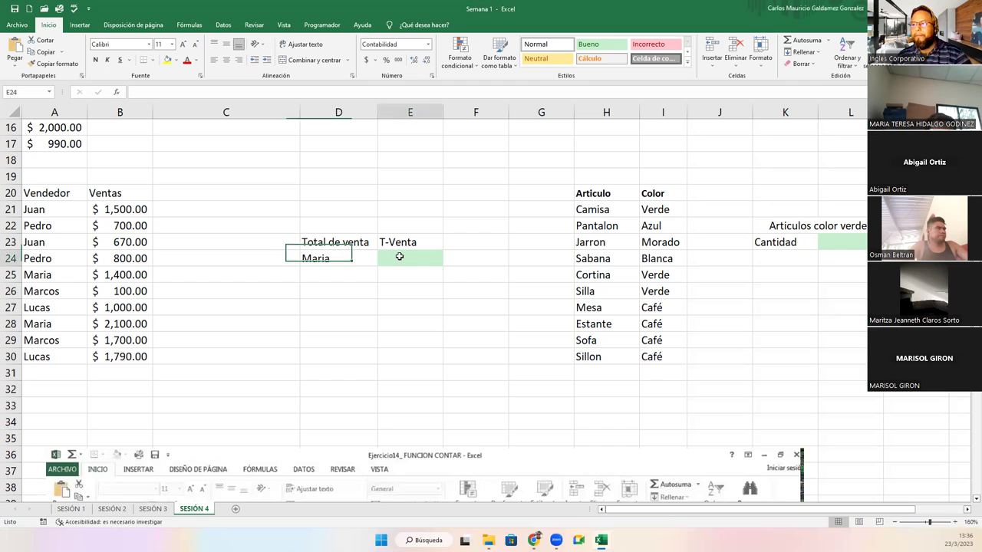
pyautogui.click(44, 193)
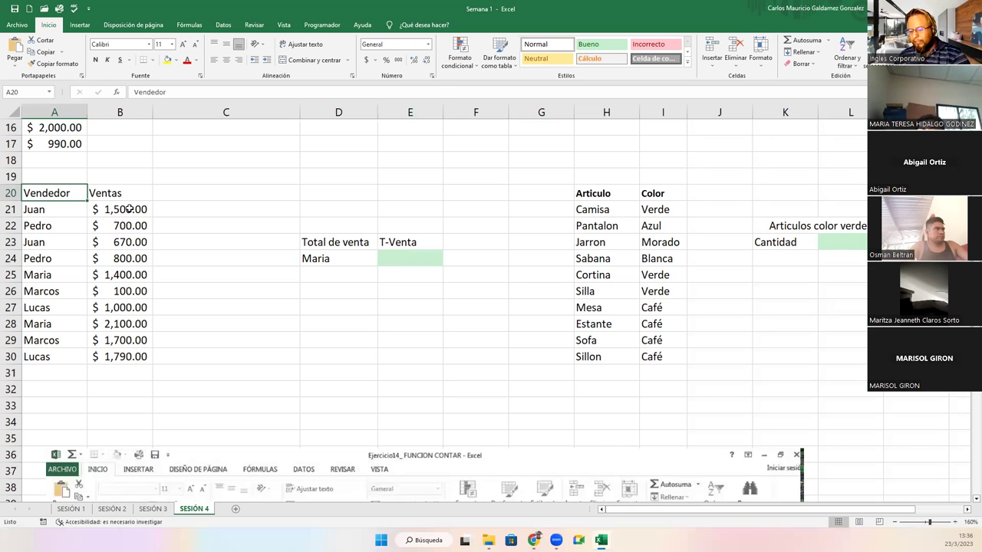
pyautogui.moveTo(48, 194); pyautogui.dragTo(83, 355)
pyautogui.moveTo(115, 192); pyautogui.dragTo(123, 355)
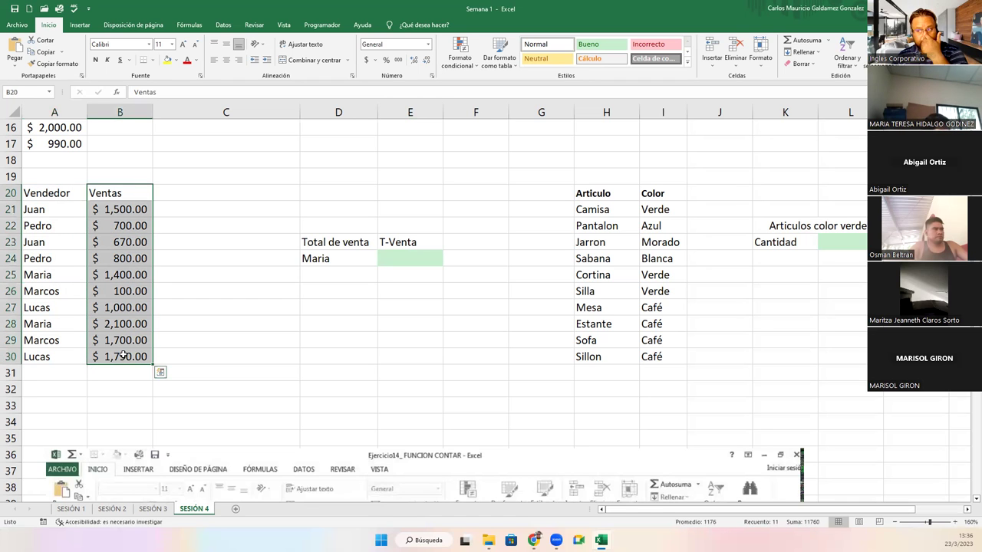
# Examine the summary block D23:E24, including its seller name and the empty T-Venta cell E24.
pyautogui.moveTo(339, 243); pyautogui.dragTo(418, 260)
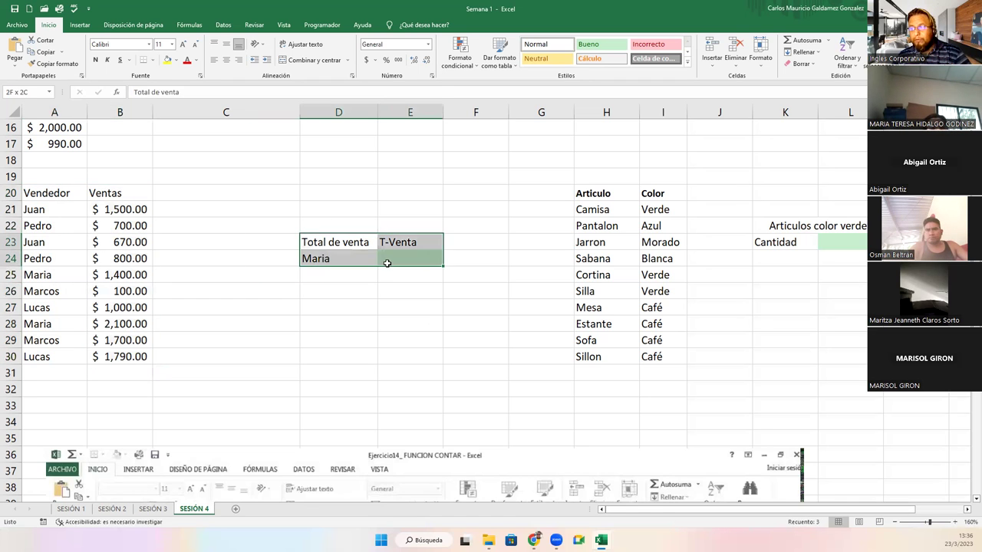
pyautogui.click(343, 240)
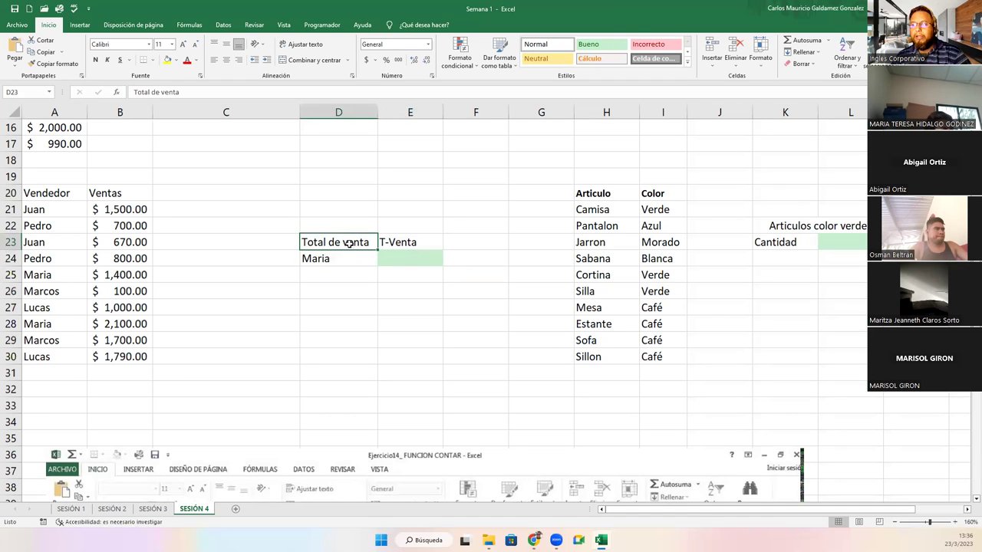
pyautogui.click(406, 242)
pyautogui.click(403, 261)
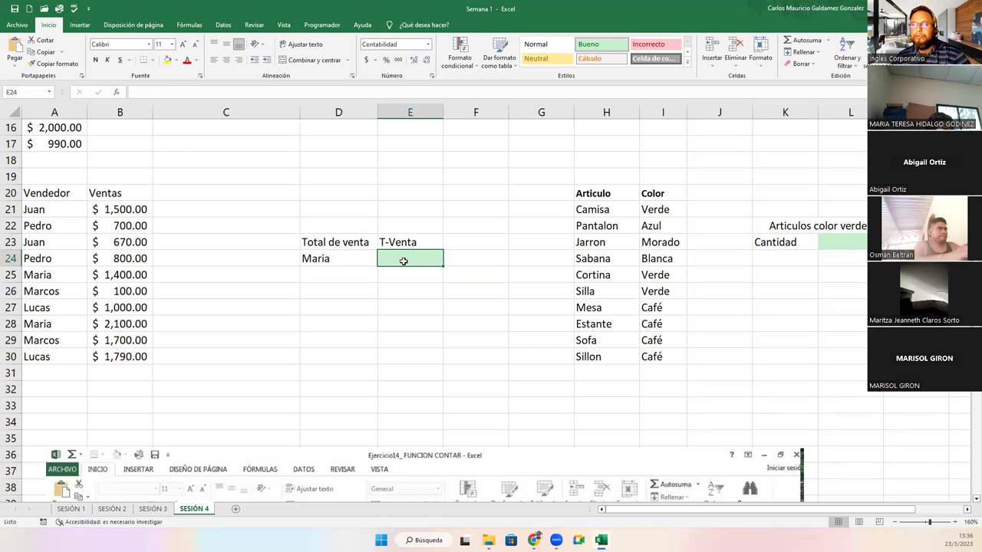
pyautogui.click(349, 259)
pyautogui.click(346, 244)
pyautogui.click(402, 245)
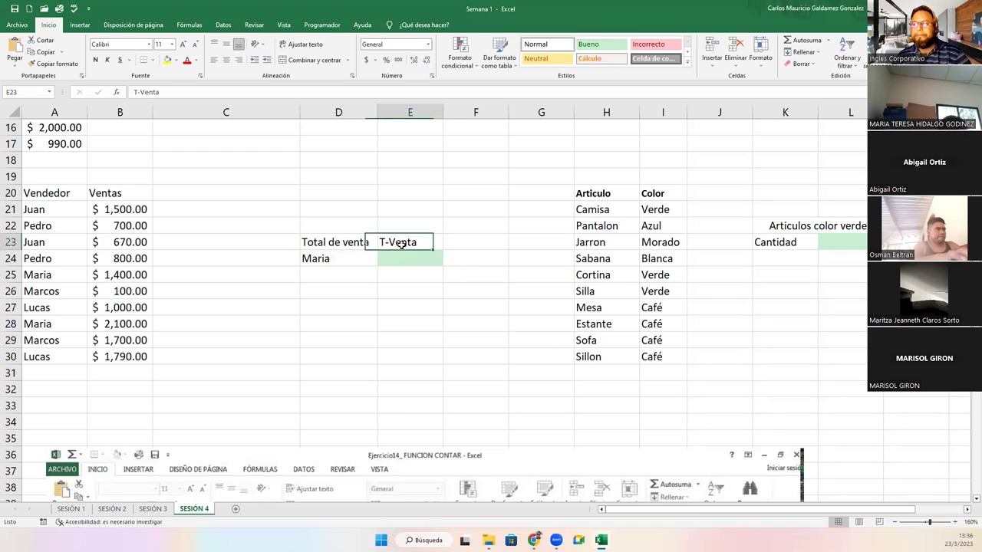
pyautogui.click(405, 261)
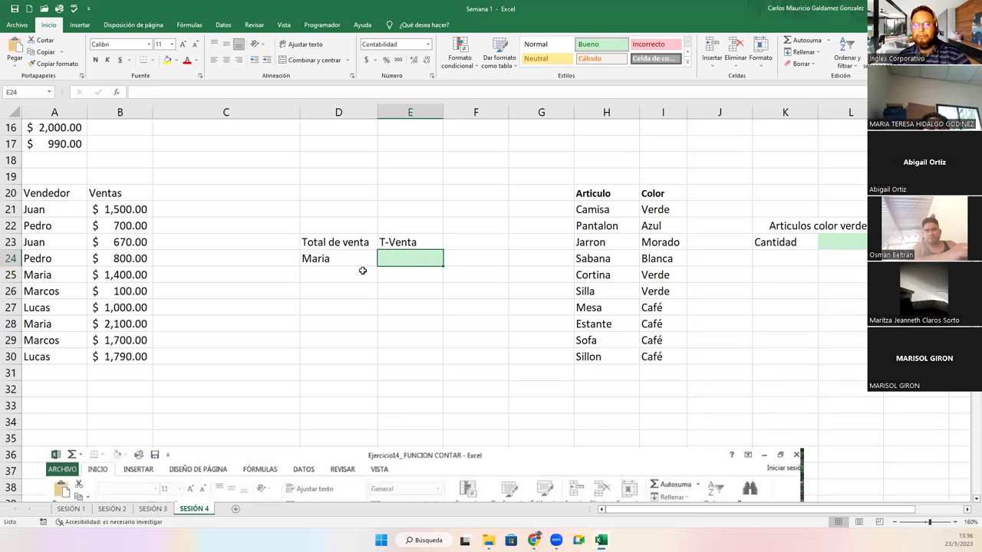
# Go through the seller names in A21:A26 one by one.
pyautogui.click(47, 209)
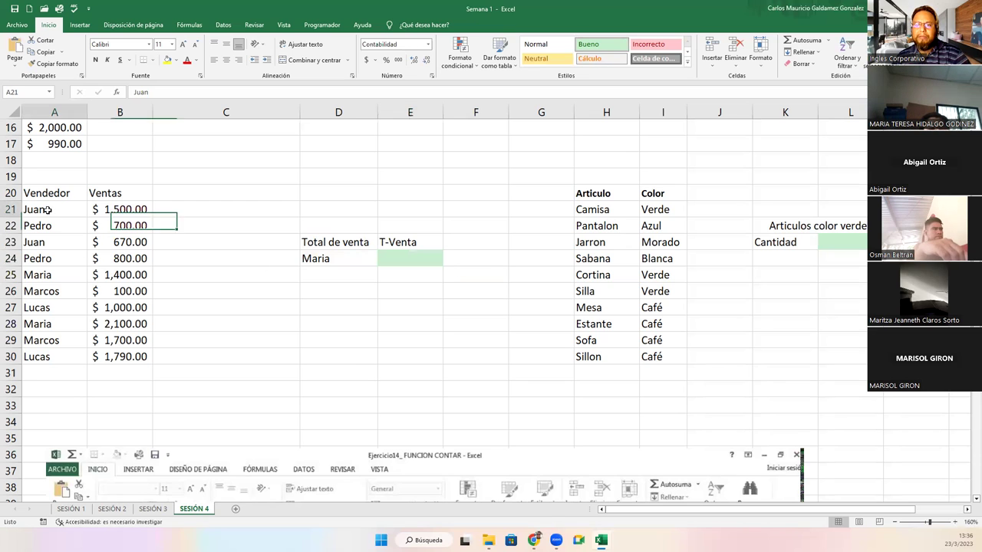
pyautogui.click(62, 226)
pyautogui.click(55, 246)
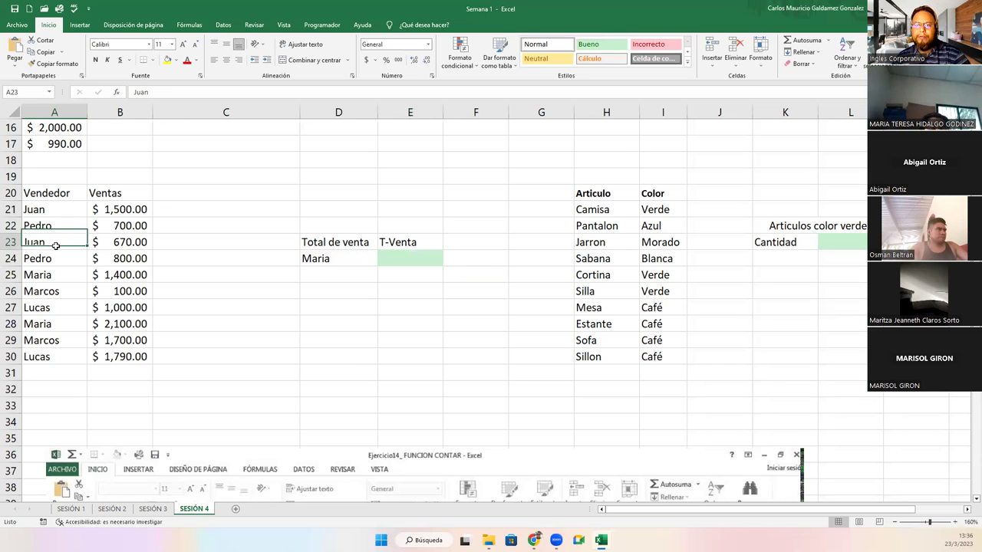
pyautogui.click(57, 262)
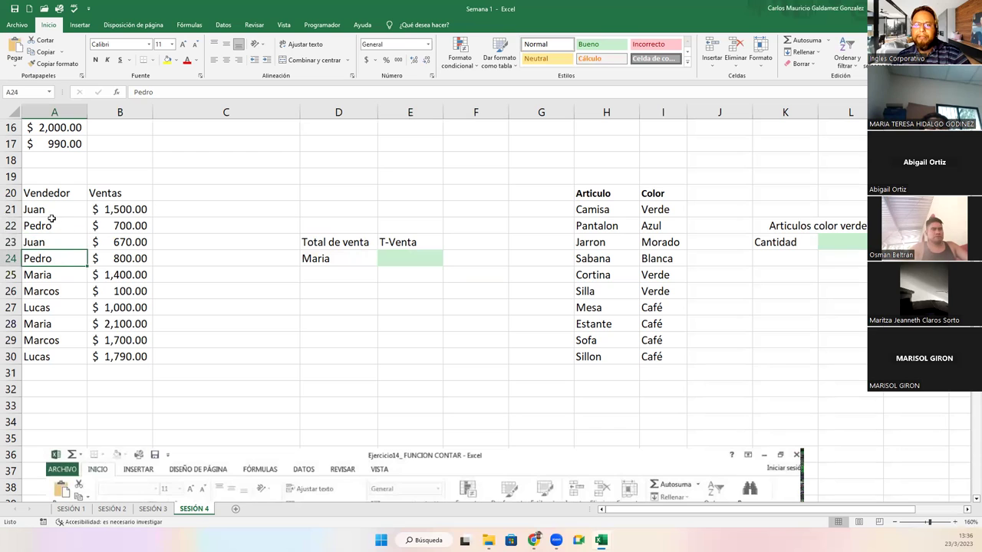
pyautogui.click(59, 279)
pyautogui.click(62, 293)
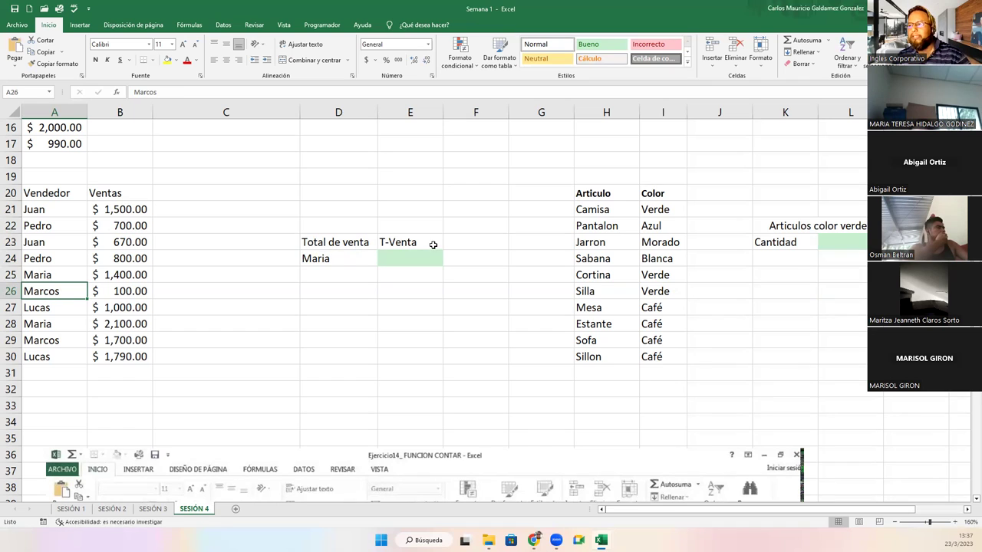
# Inspect the list of seller names offered in cell D24 without changing the selected seller.
pyautogui.click(351, 260)
pyautogui.click(383, 262)
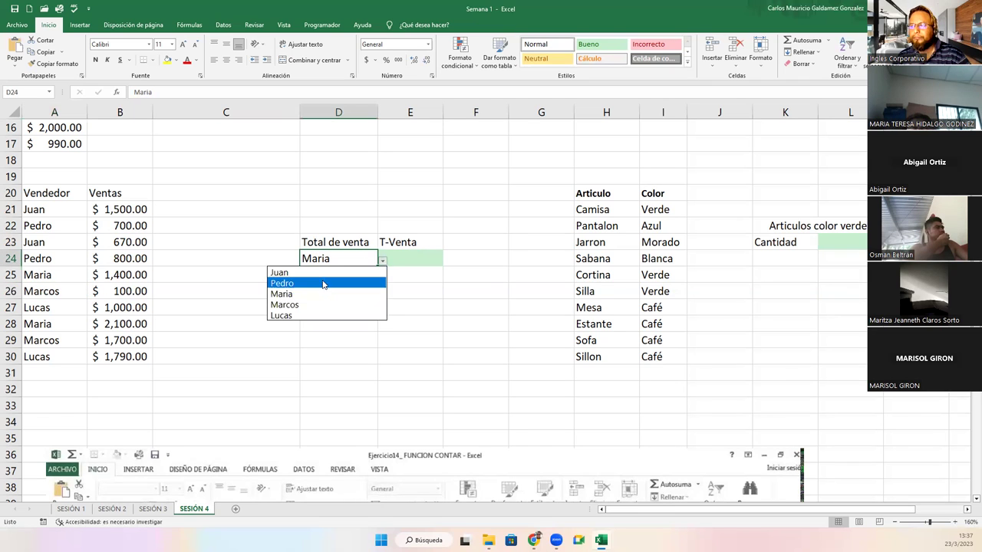
pyautogui.click(336, 258)
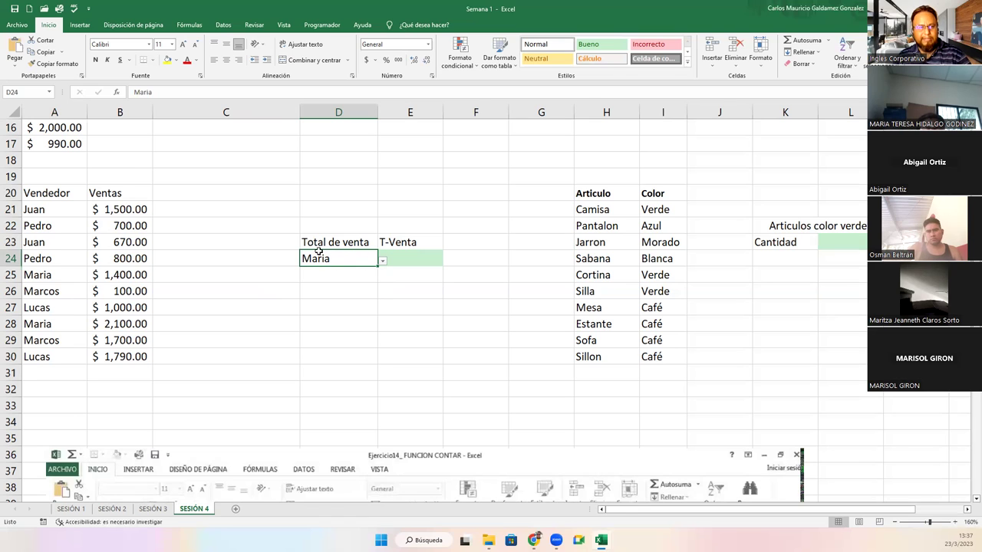
pyautogui.click(382, 261)
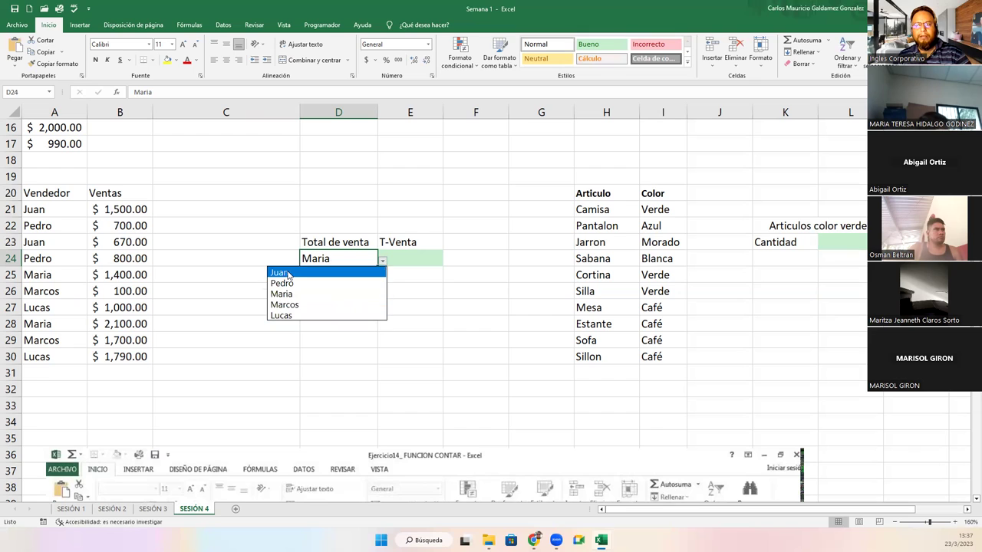
pyautogui.click(358, 256)
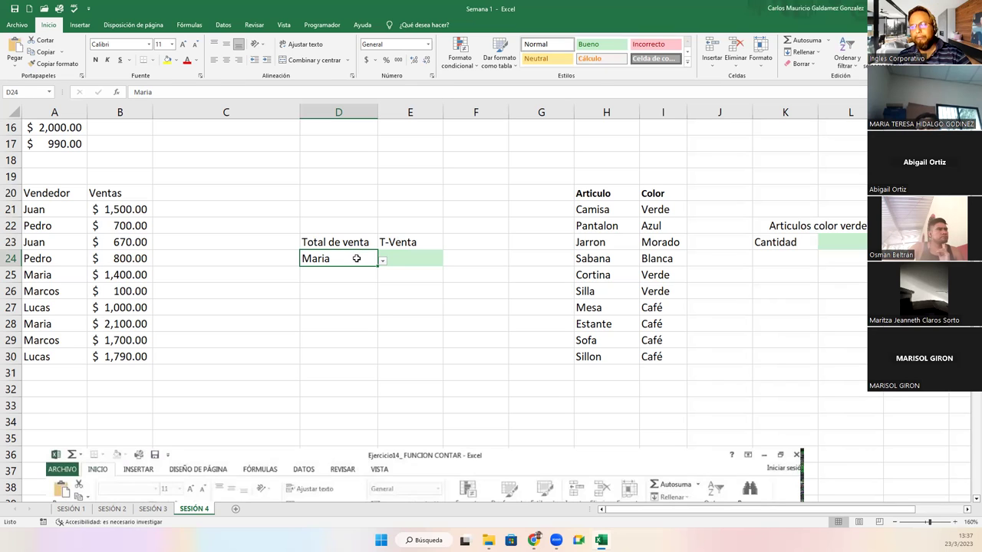
# Point out the seller cell D24 and the T-Venta cell E24 in turn, together with their headings in D23 and E23.
pyautogui.click(398, 261)
pyautogui.click(355, 260)
pyautogui.click(398, 260)
pyautogui.click(353, 258)
pyautogui.click(340, 243)
pyautogui.click(404, 243)
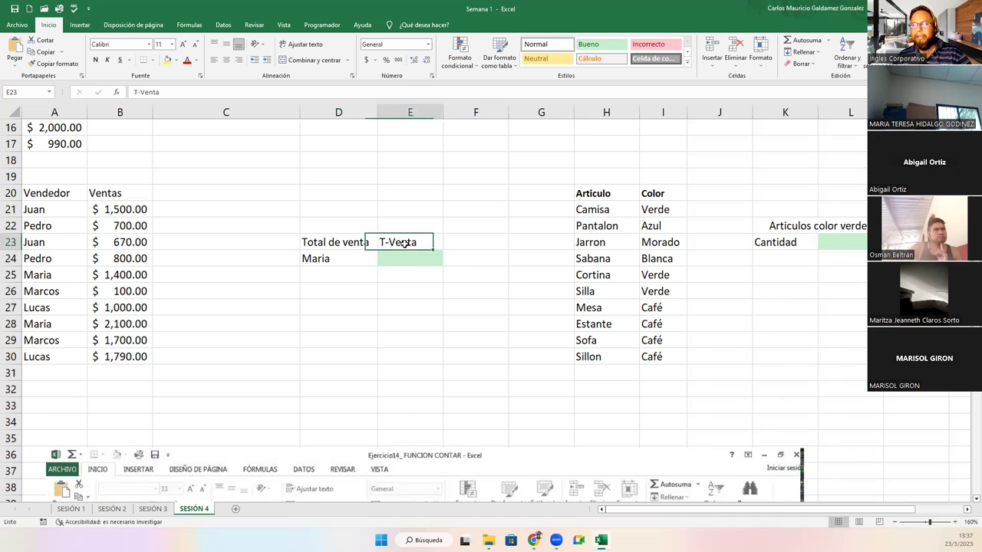
pyautogui.click(359, 258)
pyautogui.click(391, 261)
pyautogui.click(350, 261)
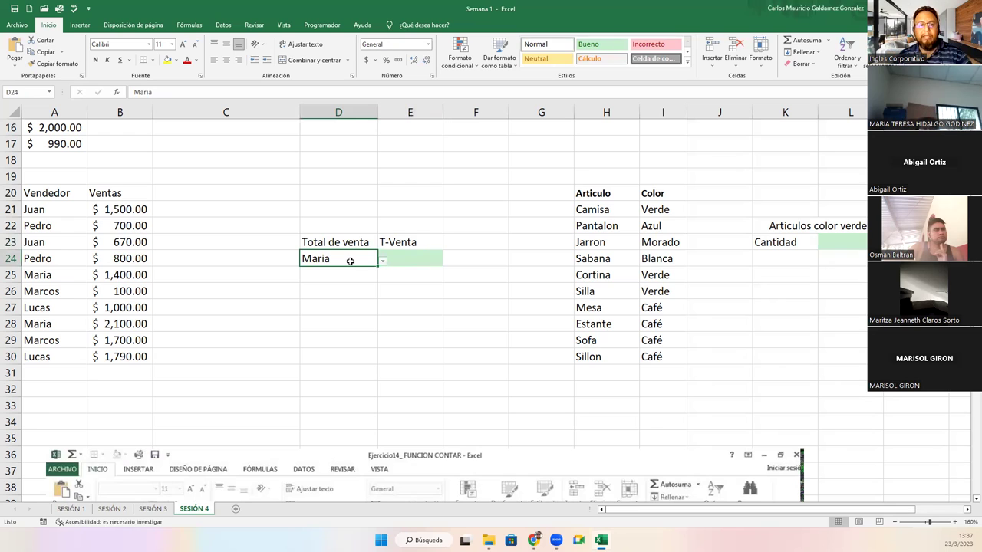
pyautogui.click(390, 261)
pyautogui.click(362, 259)
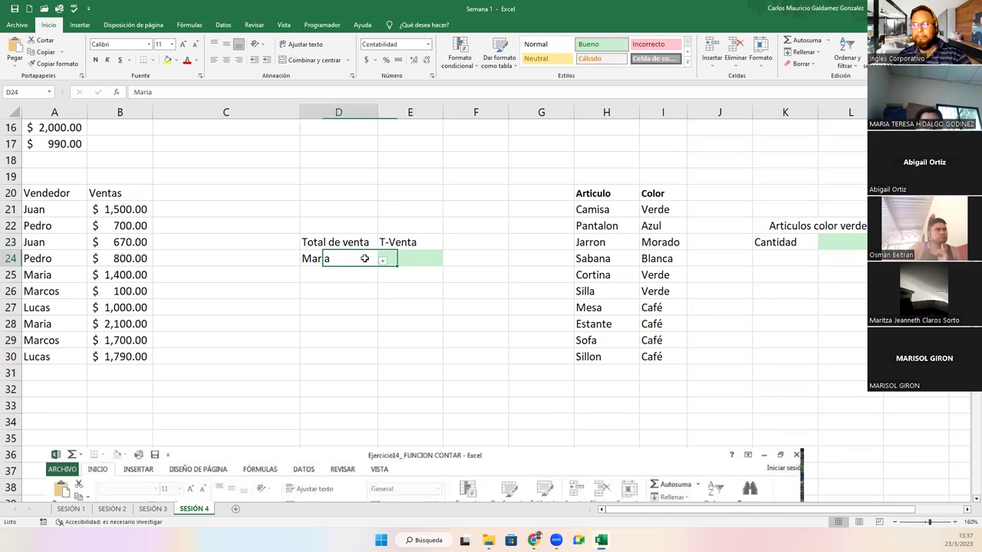
# Go over the whole Total de venta block D23:E24 and the cell E24 meant for the seller's total.
pyautogui.moveTo(336, 244); pyautogui.dragTo(408, 257)
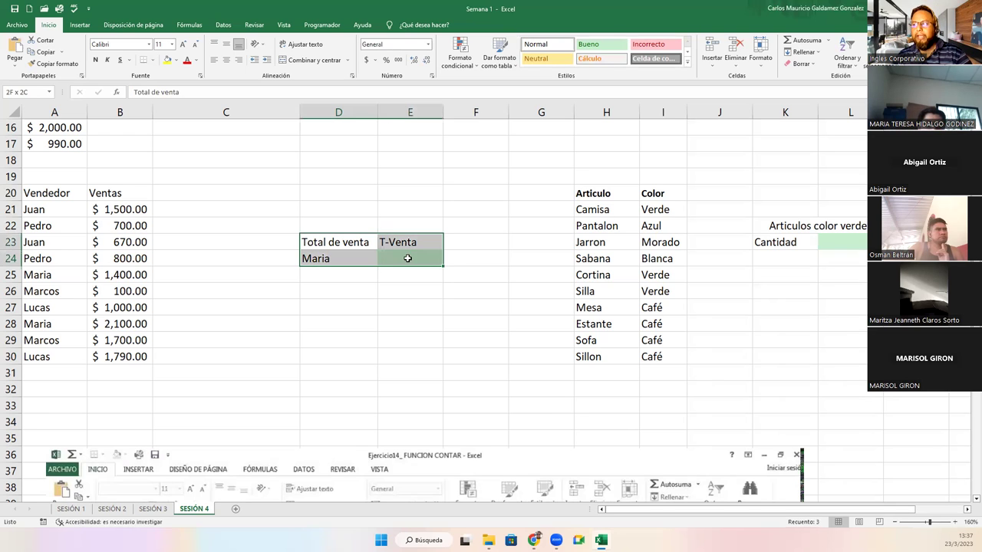
pyautogui.click(358, 264)
pyautogui.click(406, 254)
pyautogui.click(361, 257)
pyautogui.moveTo(351, 243); pyautogui.dragTo(410, 259)
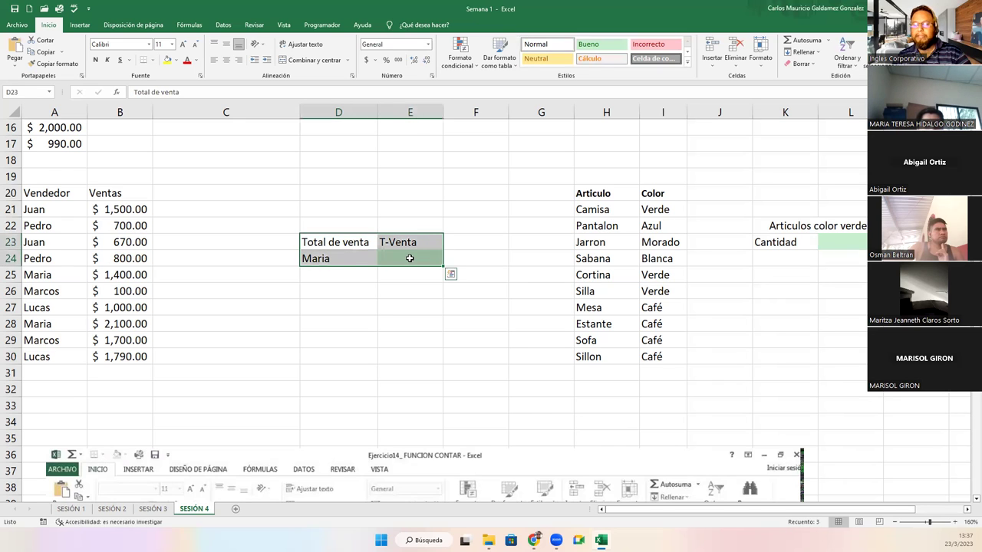
pyautogui.click(369, 265)
pyautogui.moveTo(346, 243); pyautogui.dragTo(393, 260)
pyautogui.click(363, 258)
pyautogui.click(401, 259)
pyautogui.click(355, 242)
pyautogui.click(393, 260)
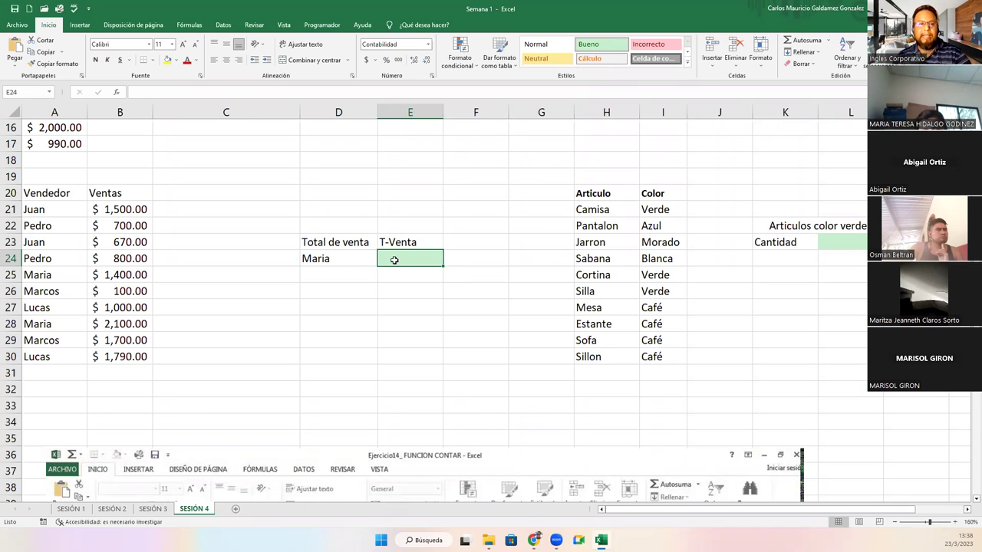
pyautogui.moveTo(328, 241); pyautogui.dragTo(394, 259)
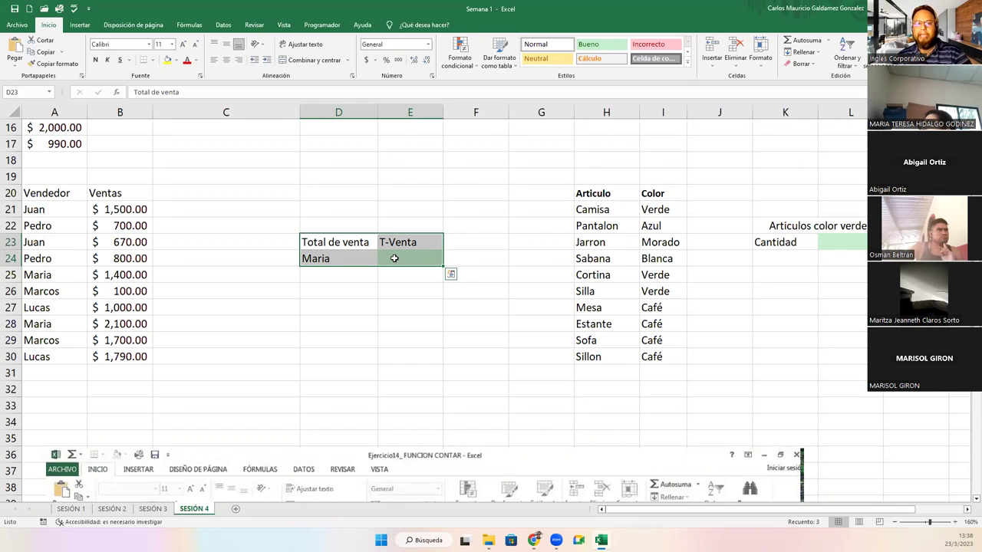
pyautogui.click(393, 258)
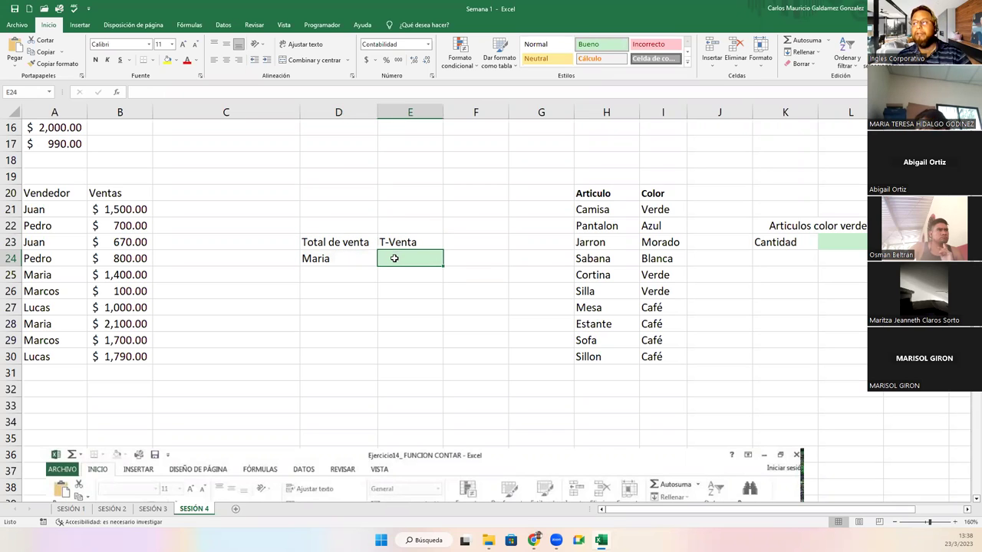
pyautogui.moveTo(357, 242); pyautogui.dragTo(388, 259)
pyautogui.click(401, 261)
pyautogui.click(392, 261)
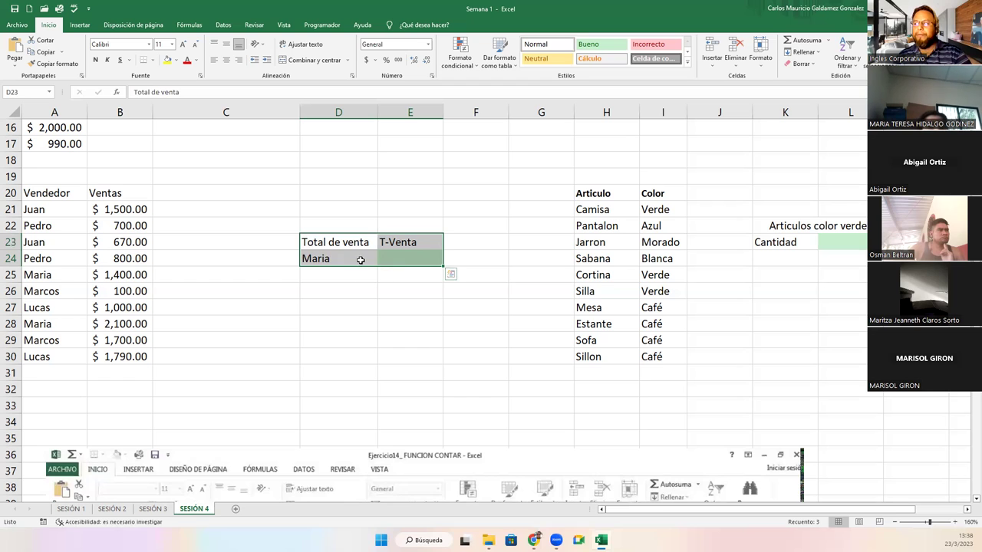
# Show again how the drop-down list in D24 offers the sellers, leaving the choice as it is.
pyautogui.click(357, 261)
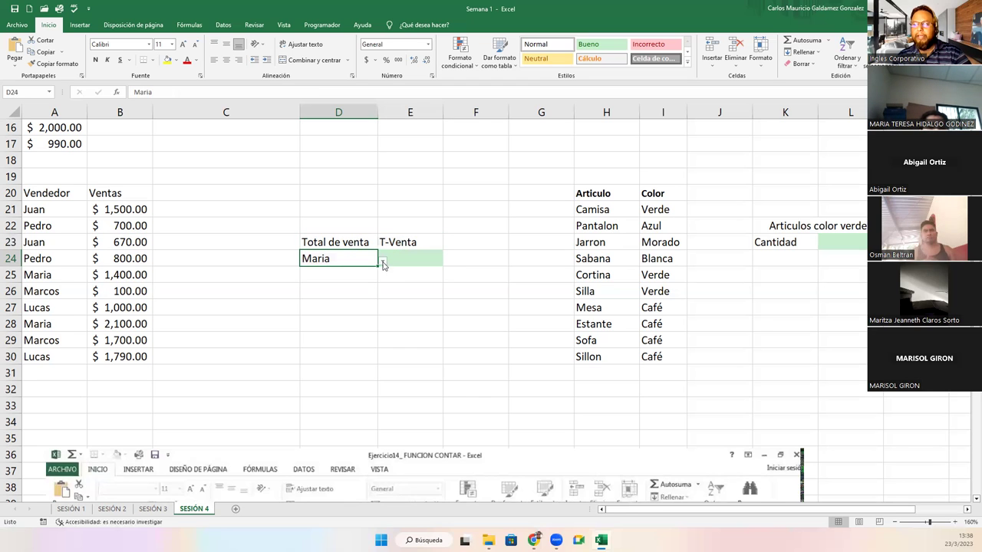
pyautogui.click(382, 262)
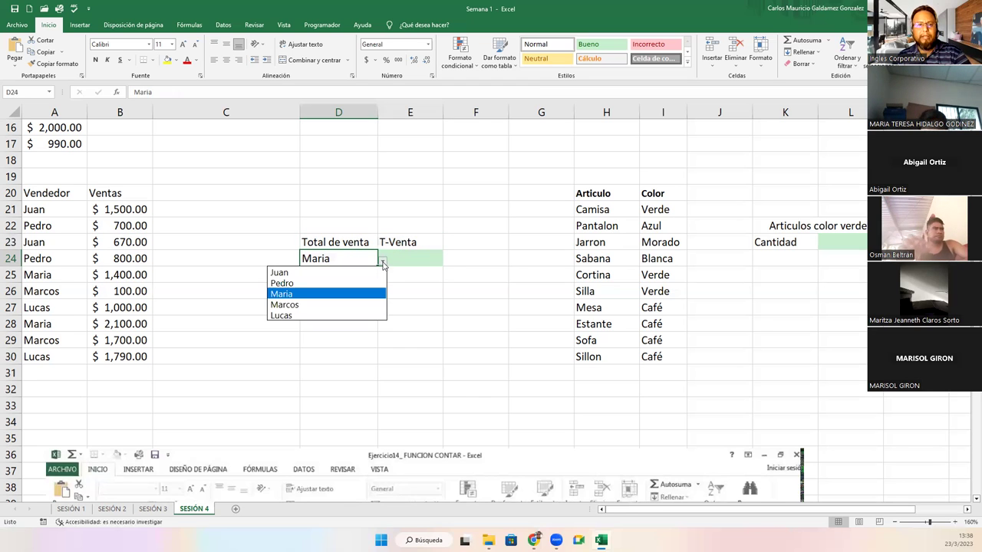
pyautogui.click(383, 262)
pyautogui.click(382, 262)
pyautogui.click(382, 263)
pyautogui.click(383, 266)
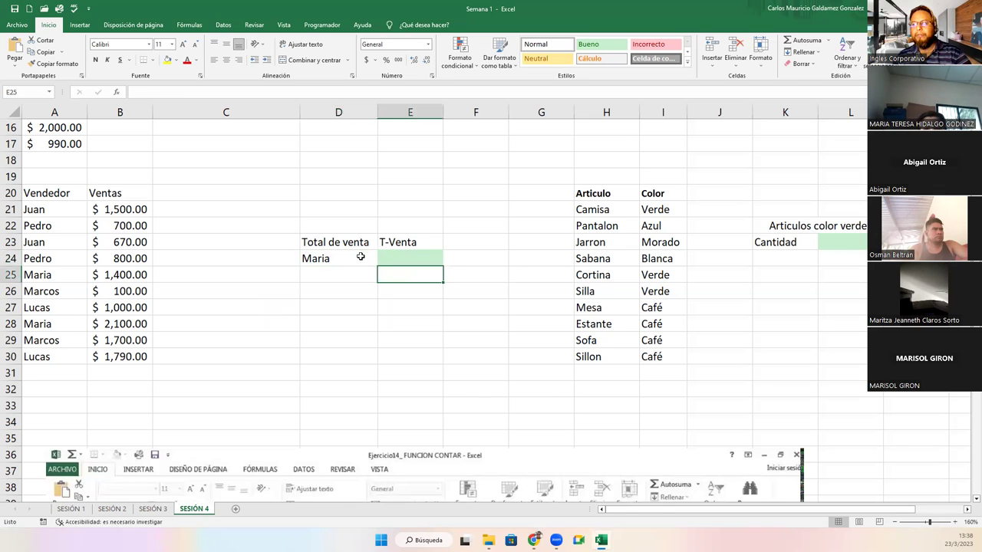
pyautogui.click(361, 256)
pyautogui.click(381, 263)
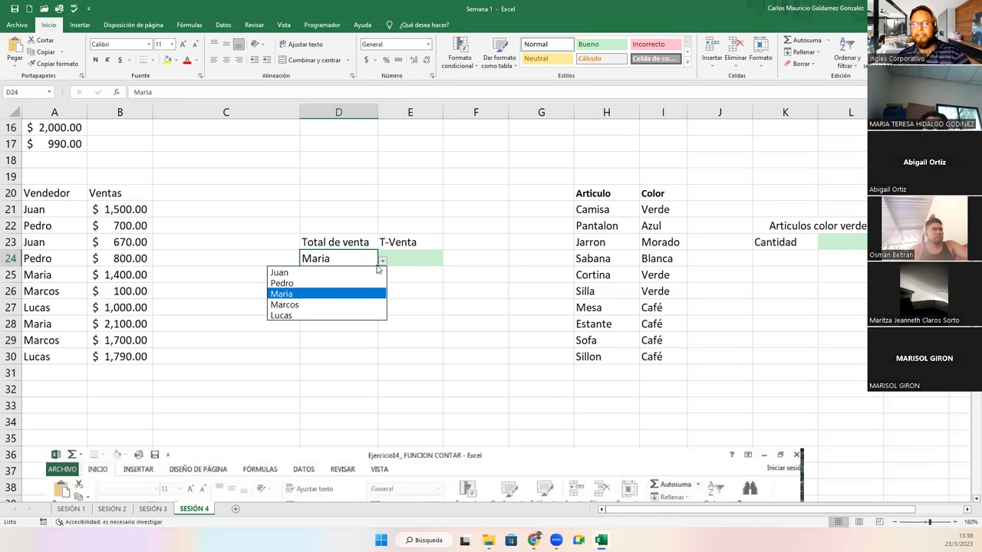
pyautogui.click(337, 259)
pyautogui.click(385, 263)
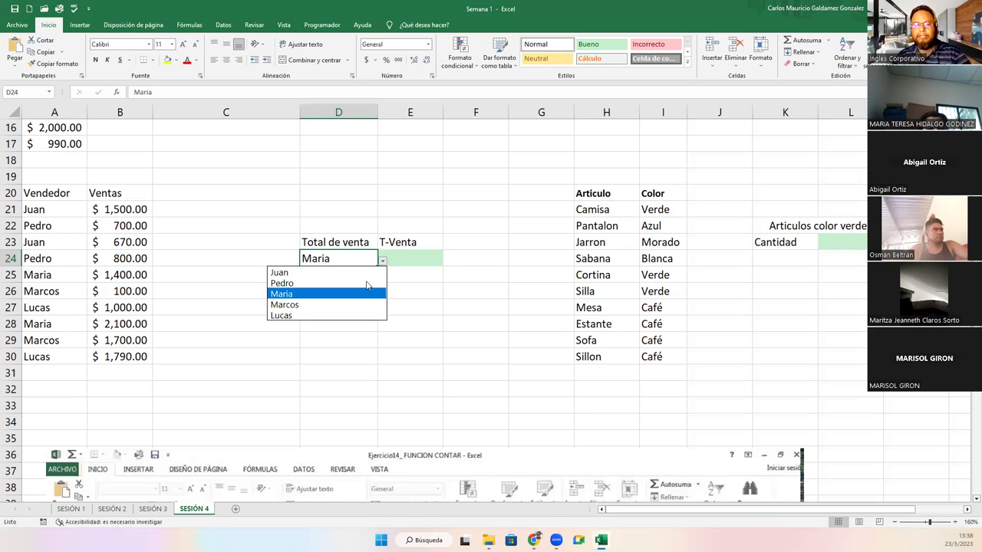
pyautogui.click(398, 260)
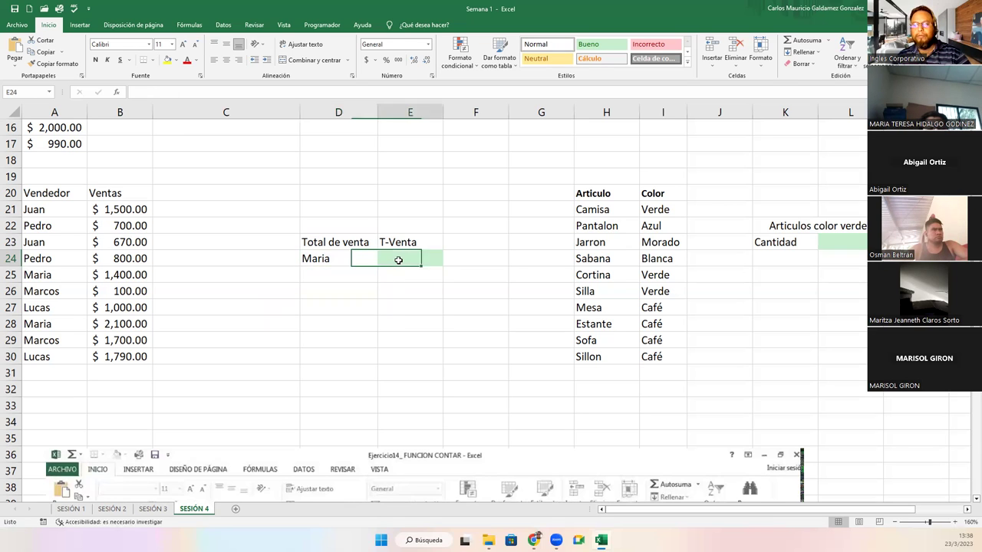
# Clear all data validation settings from cell D24 and delete the seller name in it.
pyautogui.click(349, 257)
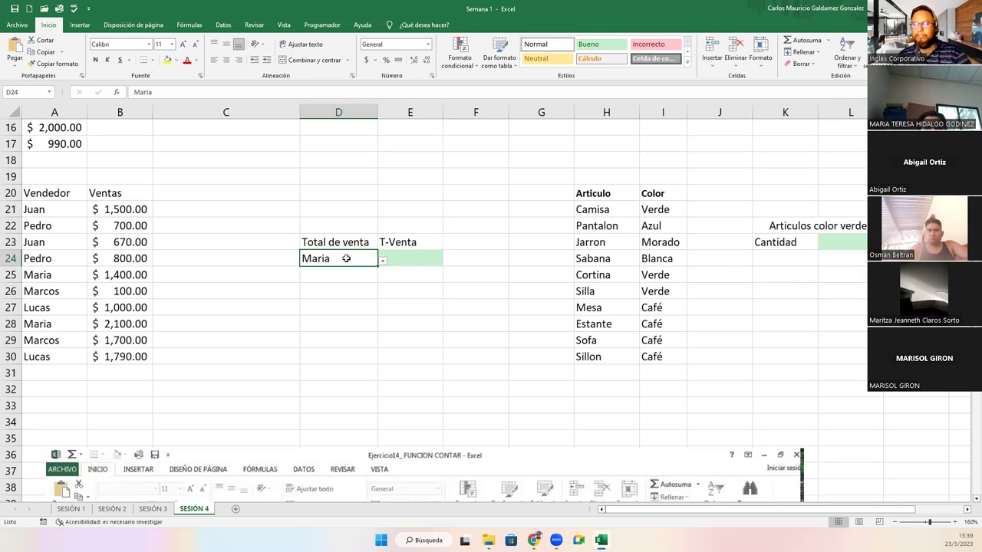
pyautogui.click(223, 24)
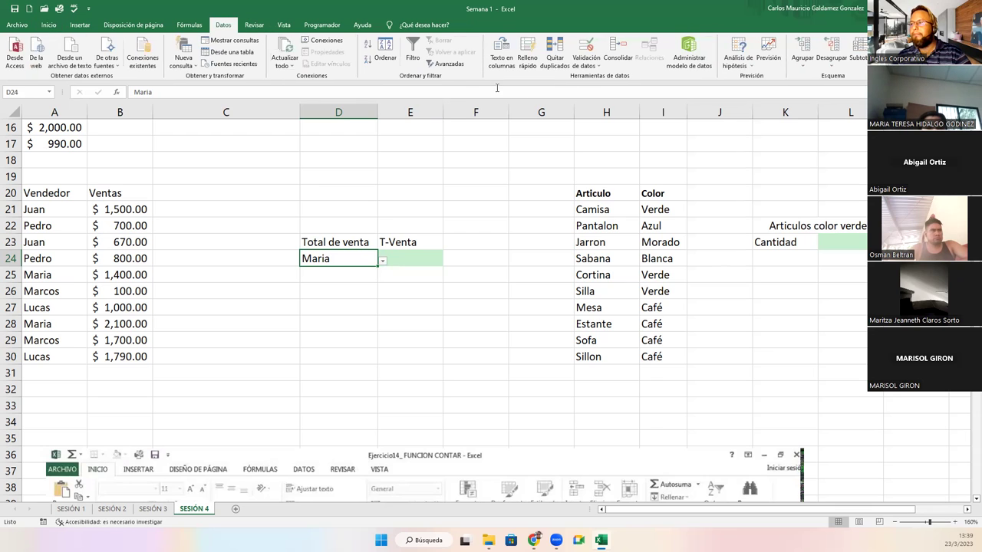
pyautogui.click(584, 64)
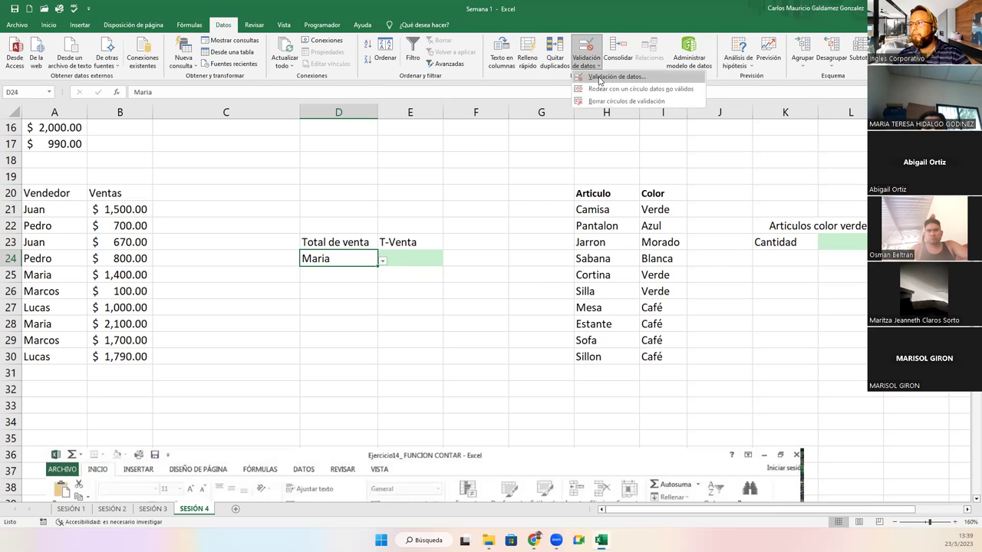
pyautogui.click(584, 42)
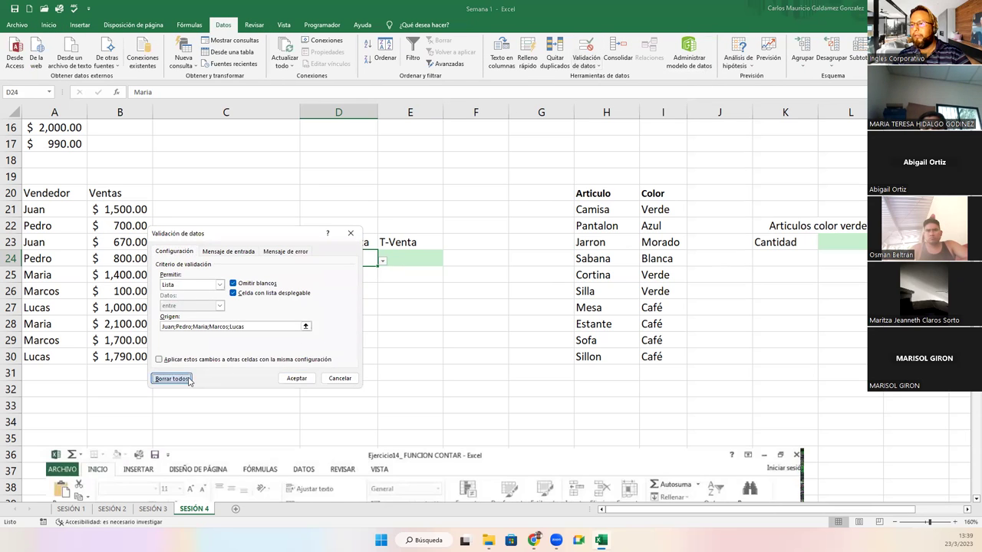
pyautogui.click(172, 378)
pyautogui.click(296, 378)
pyautogui.click(340, 289)
pyautogui.click(338, 260)
pyautogui.press('Delete')
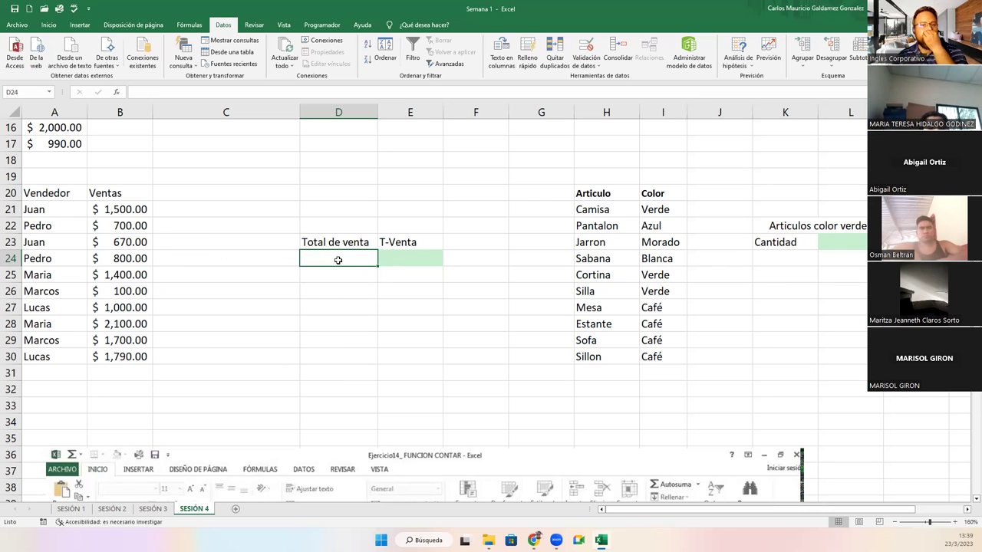
# Review the Total de venta block D23:E24 with its blank seller cell D24.
pyautogui.moveTo(338, 242); pyautogui.dragTo(392, 260)
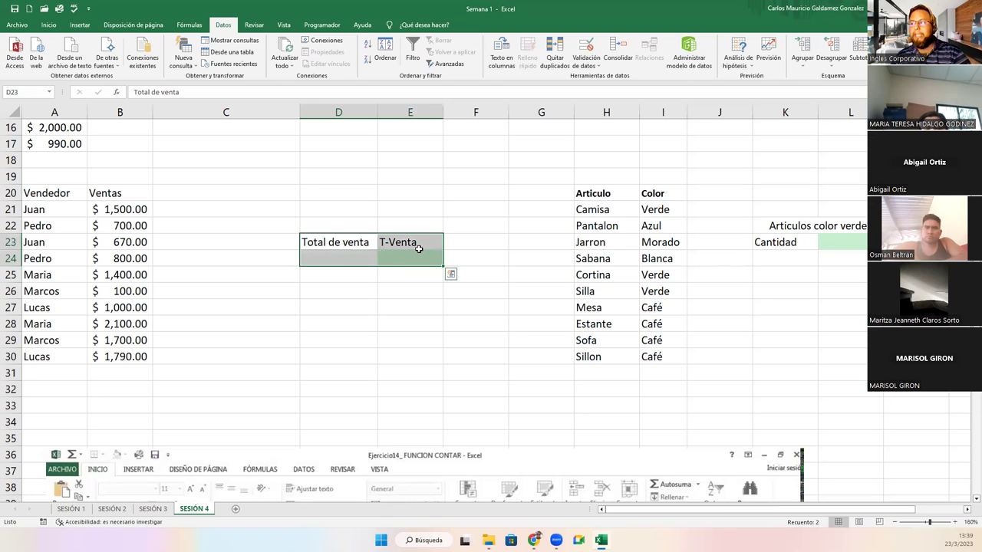
pyautogui.click(415, 247)
pyautogui.moveTo(361, 243); pyautogui.dragTo(412, 253)
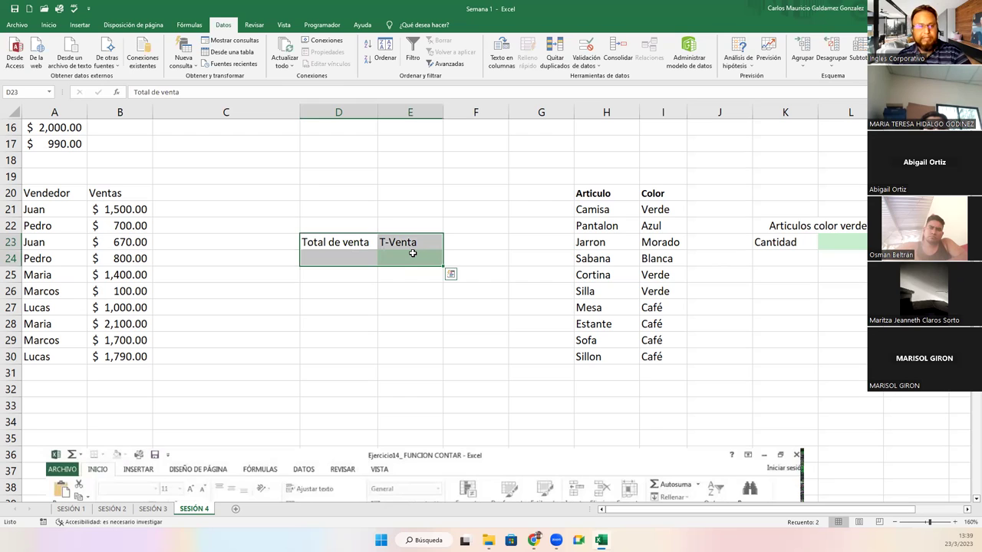
pyautogui.click(412, 253)
pyautogui.moveTo(365, 243); pyautogui.dragTo(395, 258)
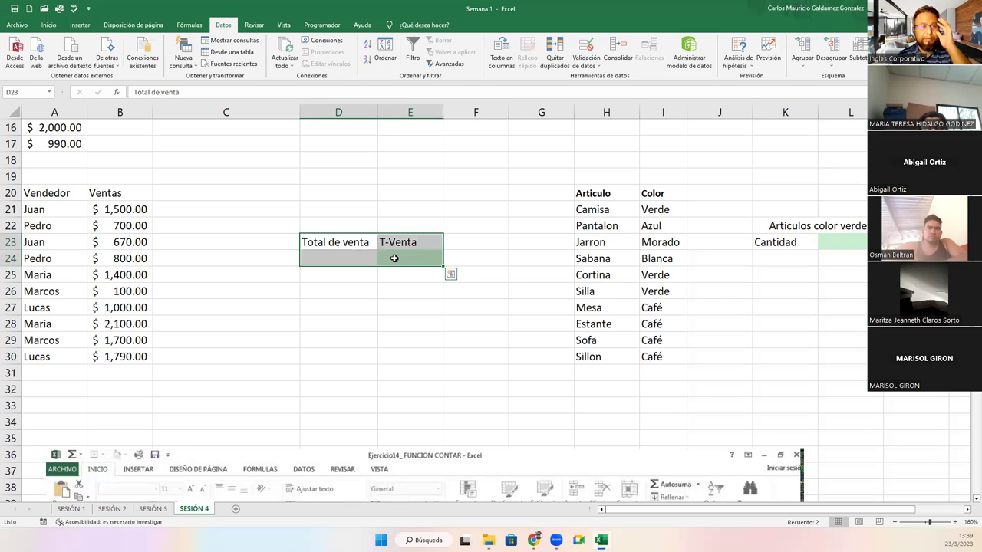
pyautogui.click(351, 243)
pyautogui.click(347, 262)
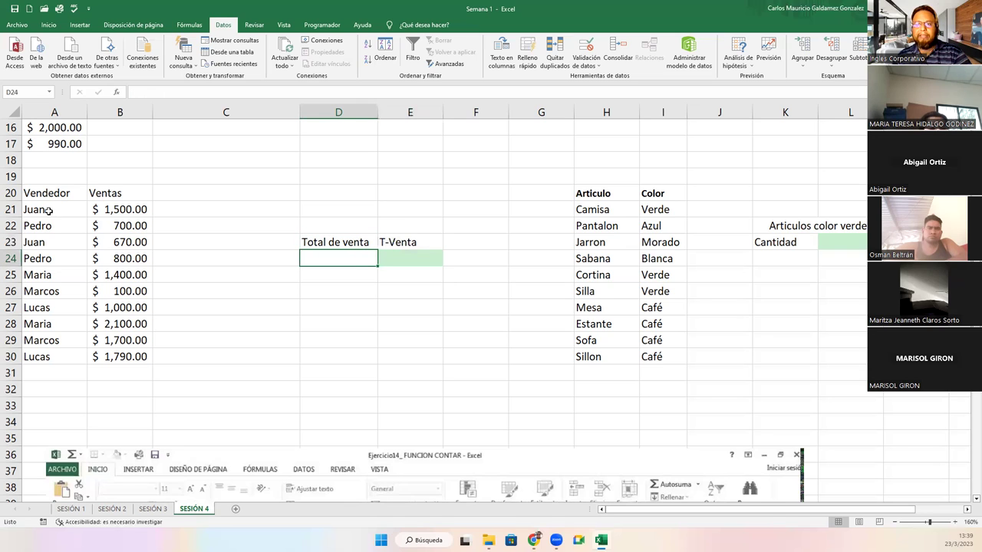
# Review the Vendedor entries A21:A30, then mark each distinct seller once in A21:A22, A25, A26 and A27.
pyautogui.moveTo(48, 210); pyautogui.dragTo(47, 358)
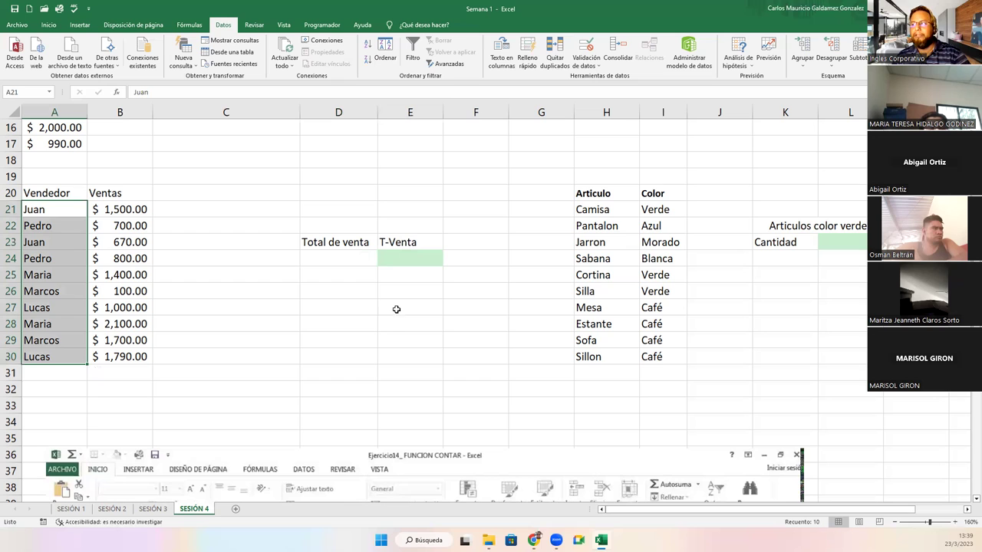
pyautogui.moveTo(66, 224); pyautogui.dragTo(53, 211)
pyautogui.keyDown('ctrl'); pyautogui.click(50, 277); pyautogui.keyUp('ctrl')
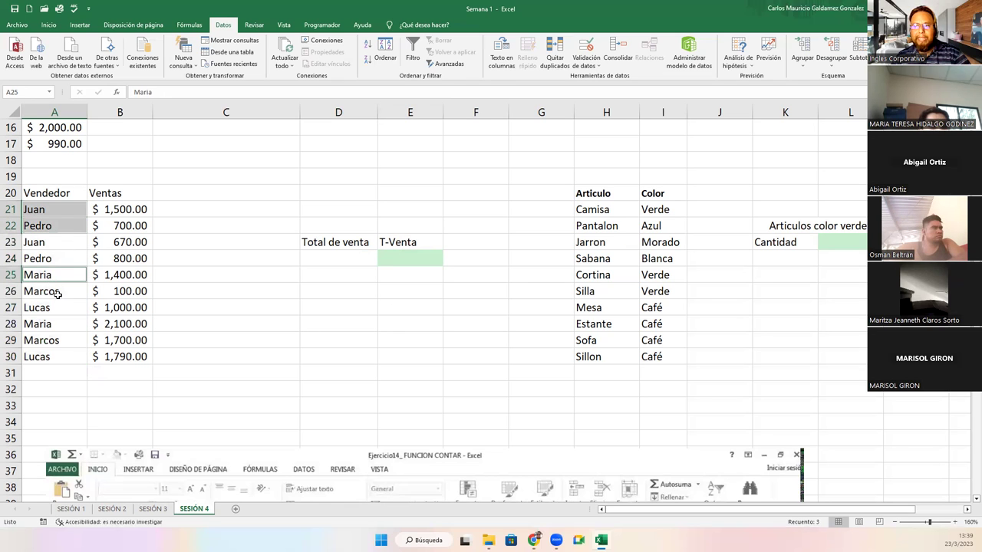
pyautogui.keyDown('ctrl'); pyautogui.click(58, 293); pyautogui.keyUp('ctrl')
pyautogui.keyDown('ctrl'); pyautogui.click(57, 310); pyautogui.keyUp('ctrl')
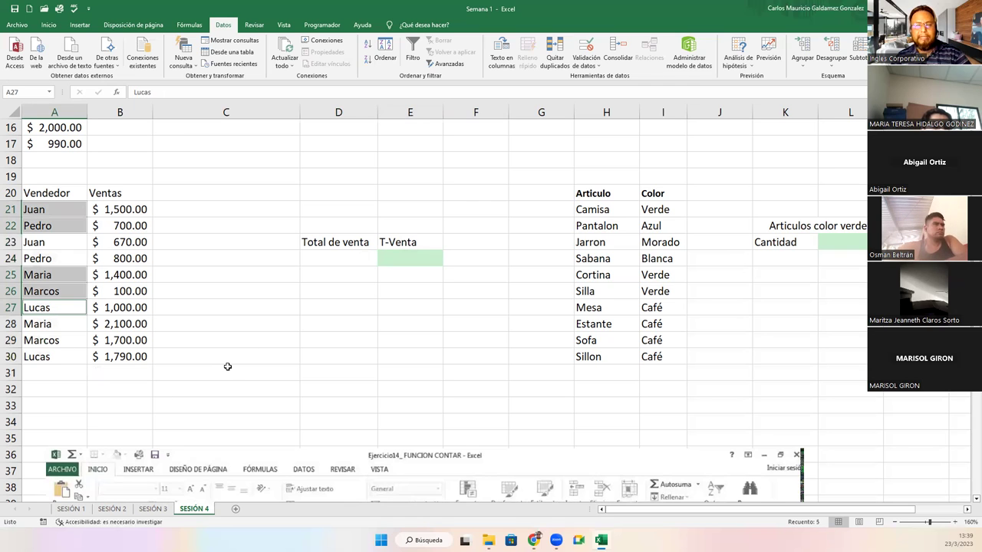
# Set the data validation of cell D24 to allow a Lista with an in-cell drop-down.
pyautogui.click(344, 261)
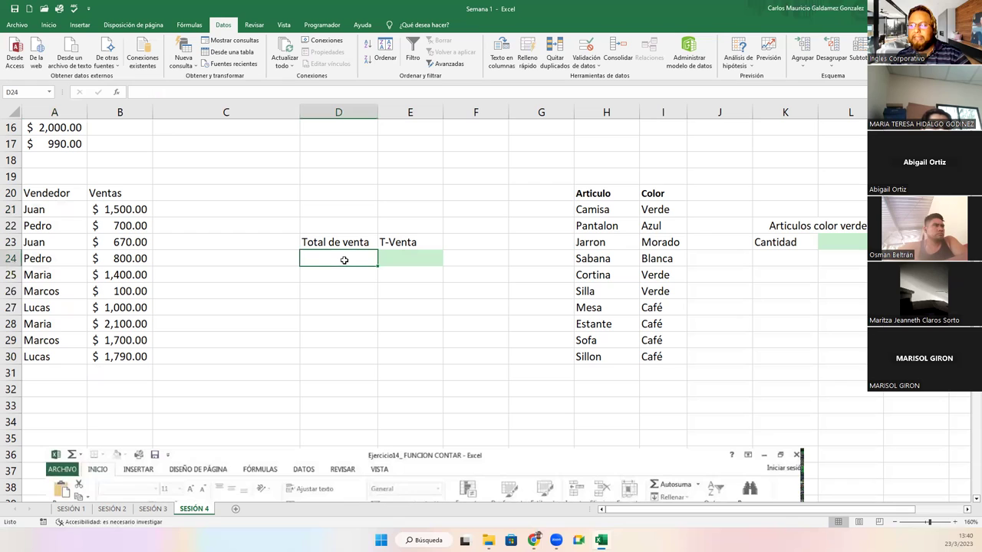
pyautogui.click(588, 49)
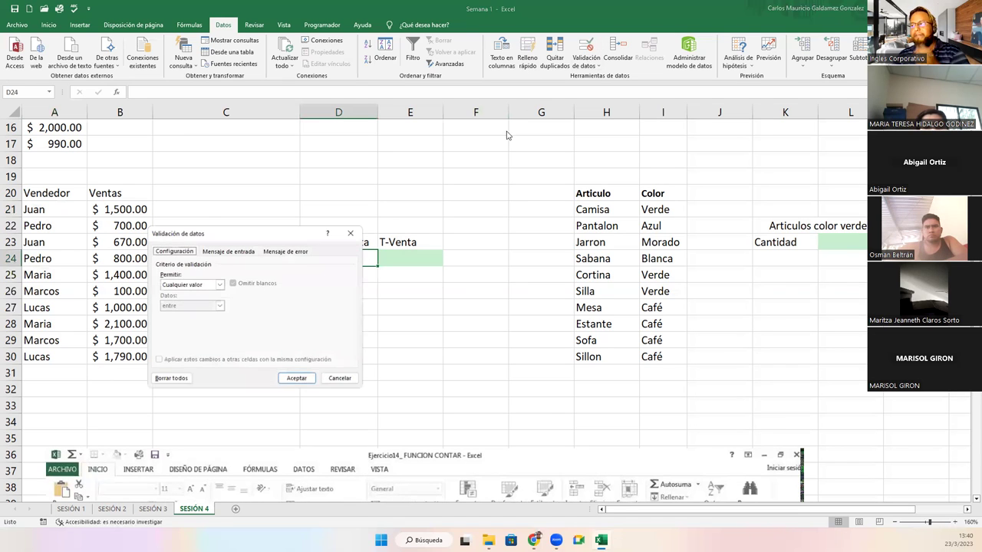
pyautogui.click(215, 285)
pyautogui.click(201, 314)
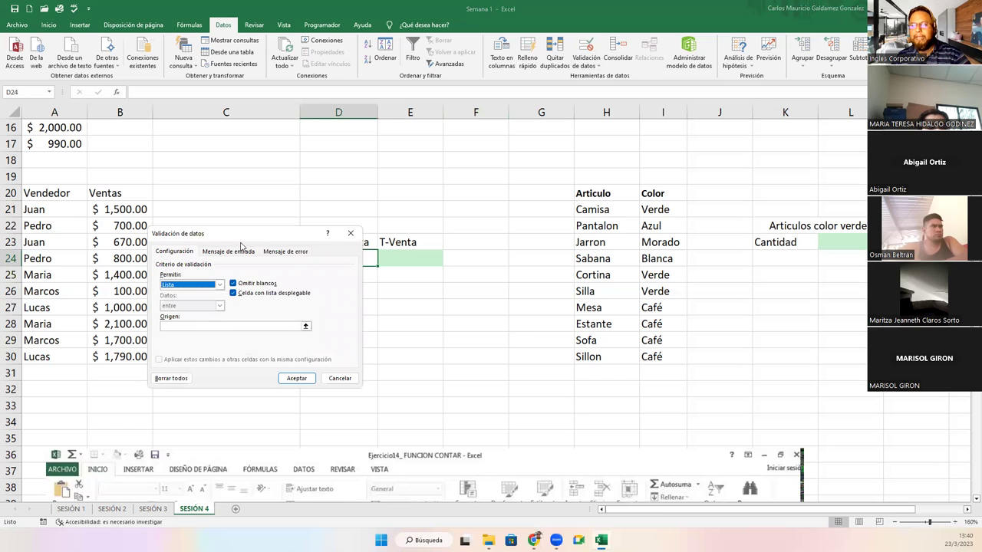
pyautogui.moveTo(258, 237); pyautogui.dragTo(565, 144)
pyautogui.click(503, 235)
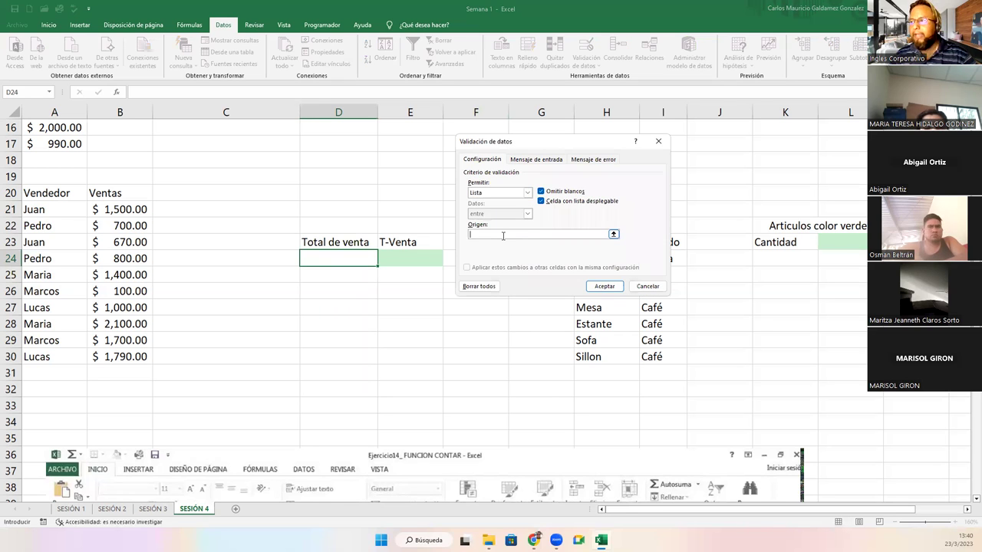
# Try to use the ranges A21:A22 and A25:A27 as the list's source, and clear the entry.
pyautogui.click(614, 235)
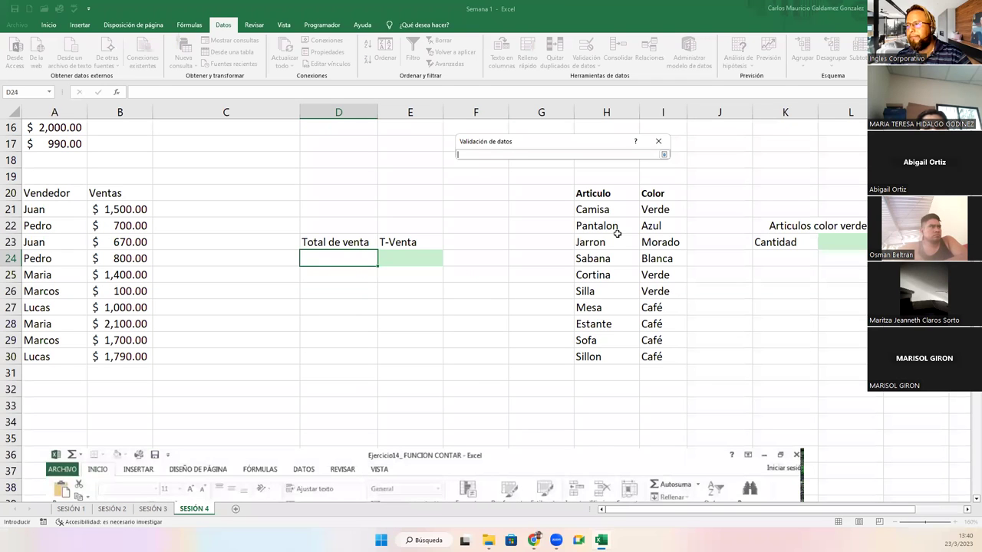
pyautogui.moveTo(48, 214); pyautogui.dragTo(47, 224)
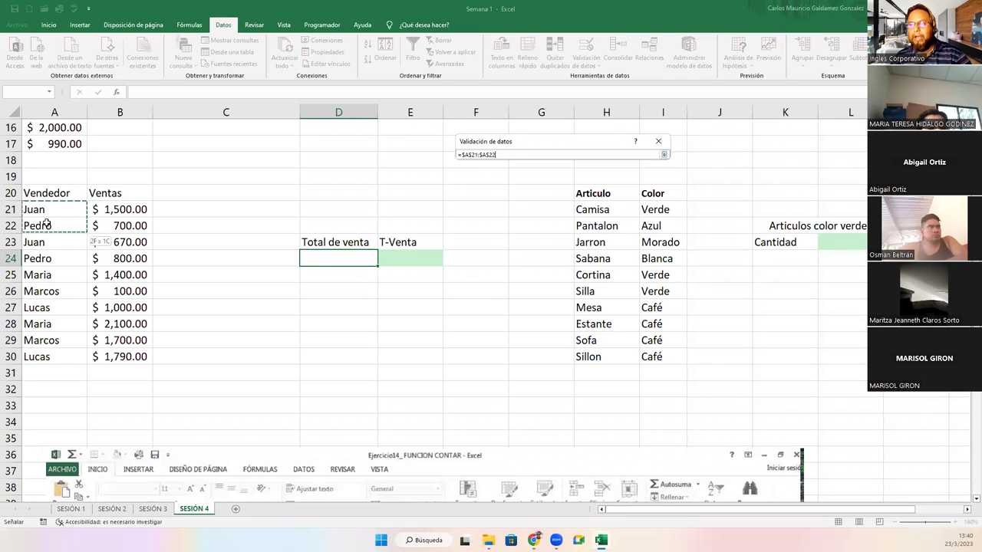
pyautogui.moveTo(48, 277); pyautogui.dragTo(49, 291)
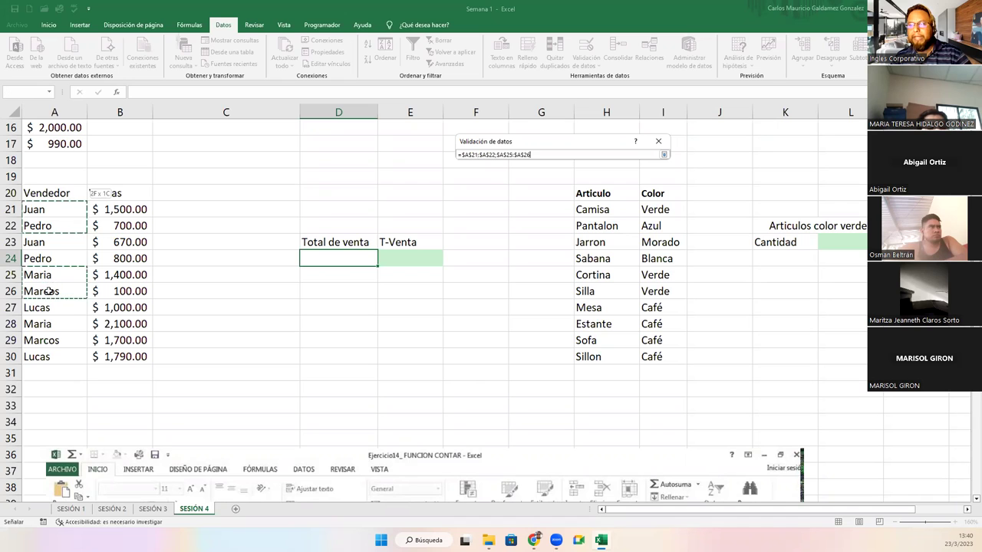
pyautogui.click(663, 154)
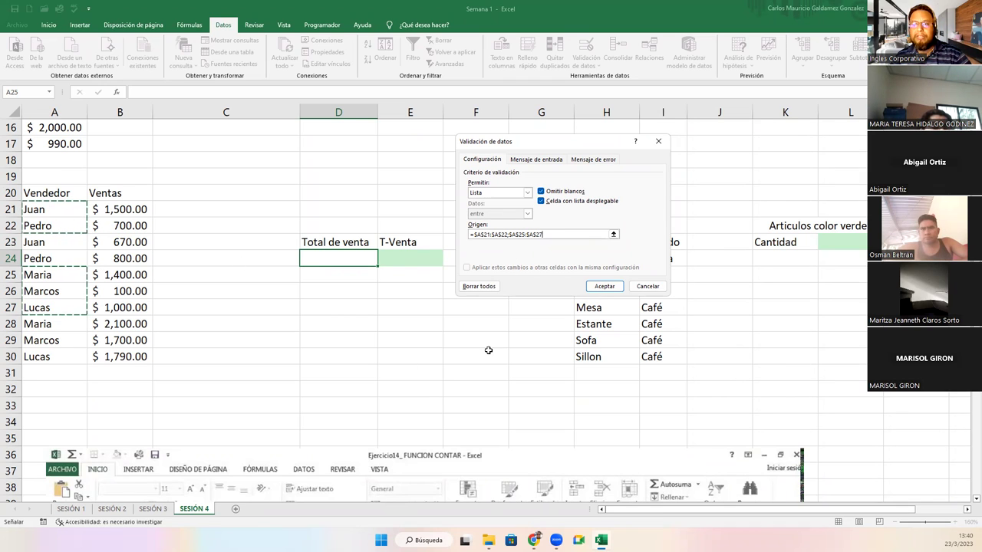
pyautogui.click(603, 288)
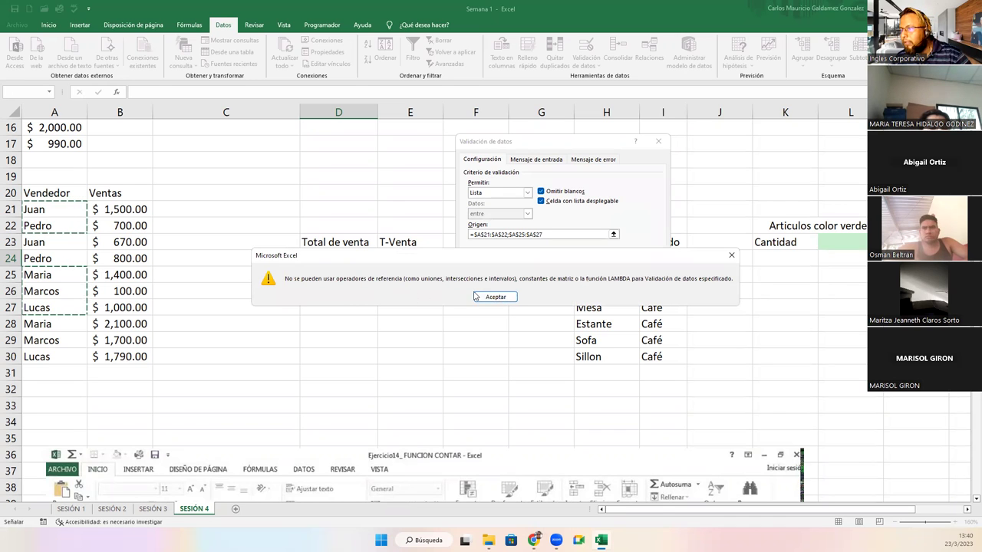
pyautogui.click(495, 298)
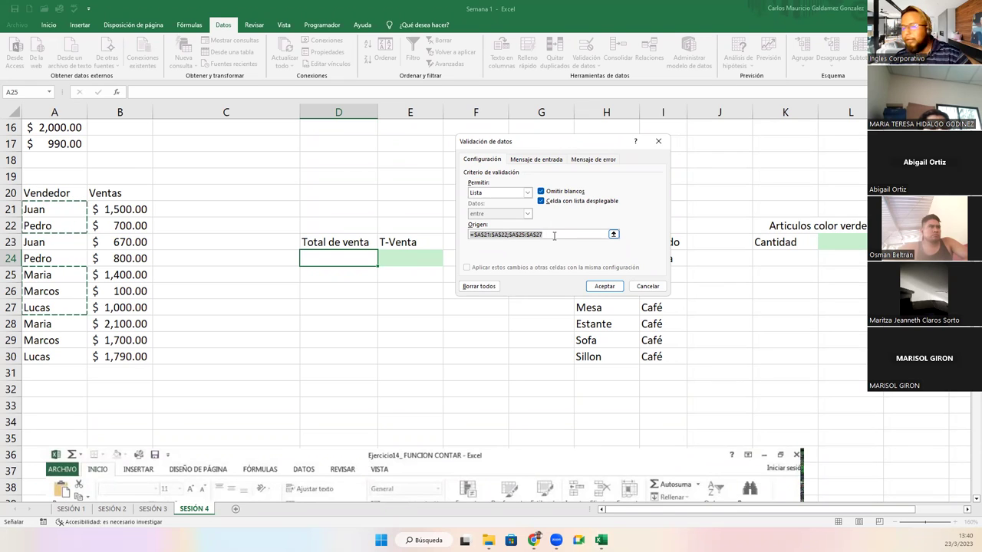
pyautogui.press('BackSpace')
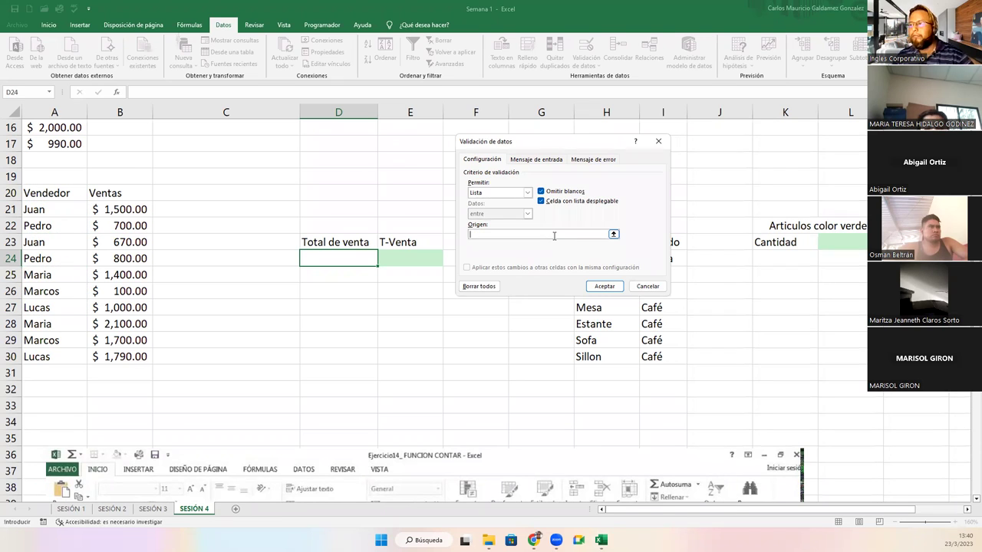
# Enter the five distinct seller names, separated by semicolons, as the list's source and check the choices offered in D24.
pyautogui.write('Juan')
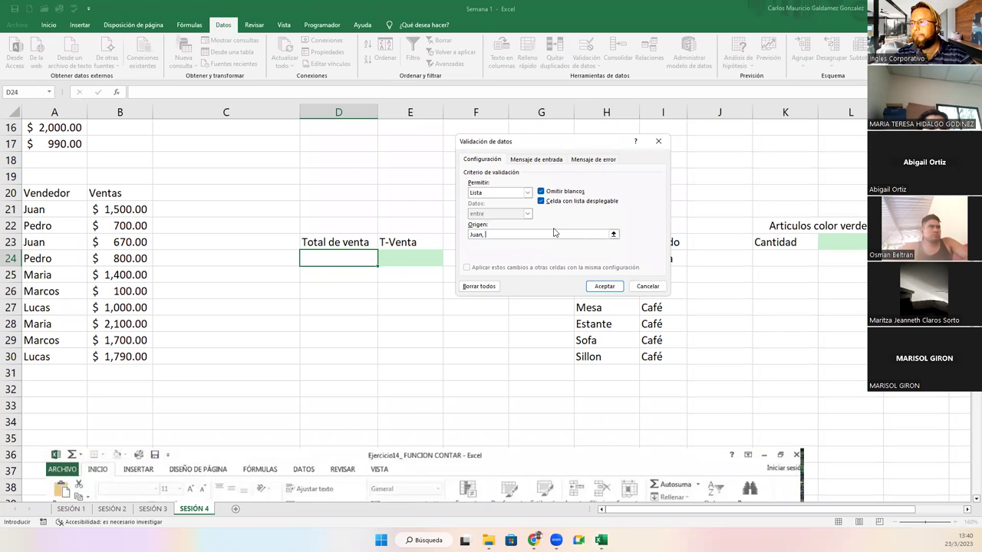
pyautogui.write(',')
pyautogui.write('Pedro')
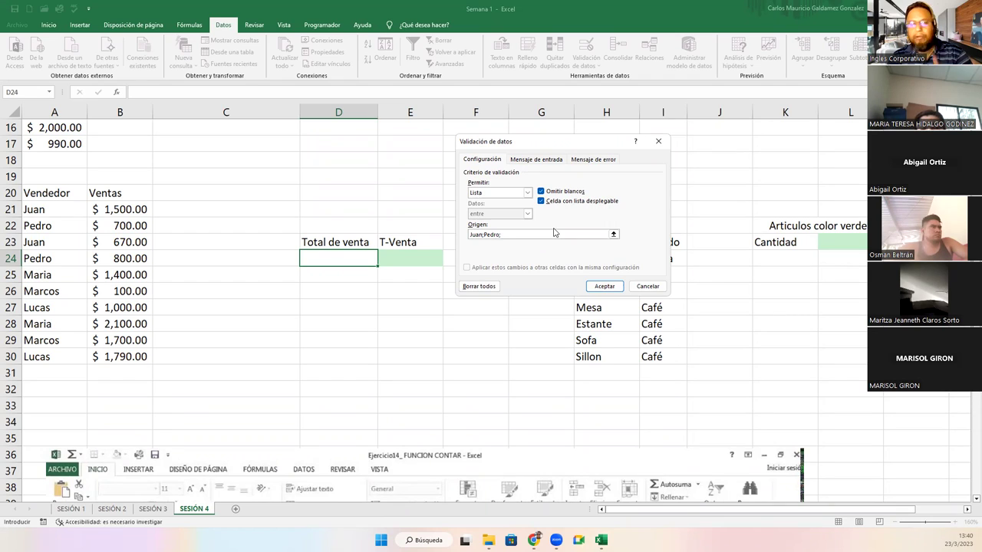
pyautogui.write(';Maria;Marcos;Lucas')
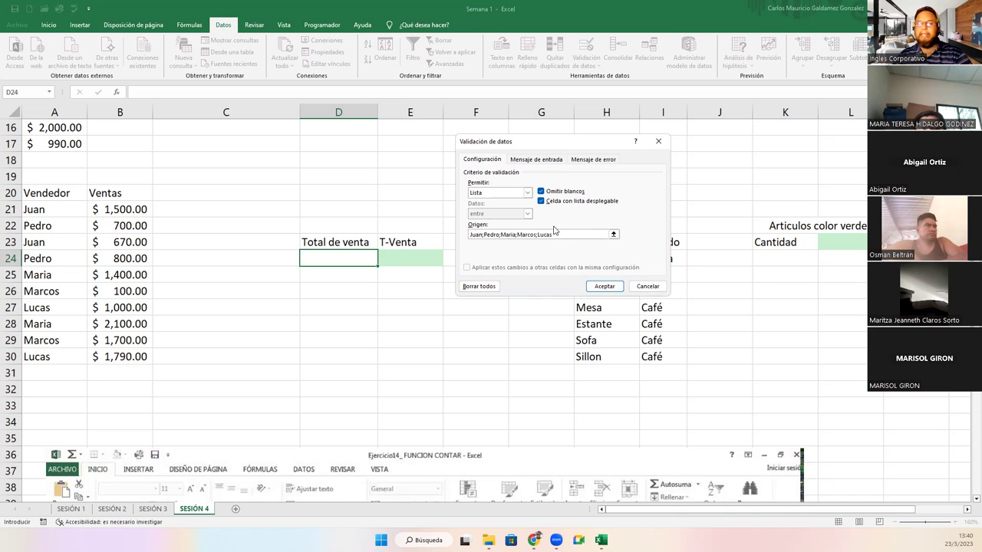
pyautogui.click(603, 286)
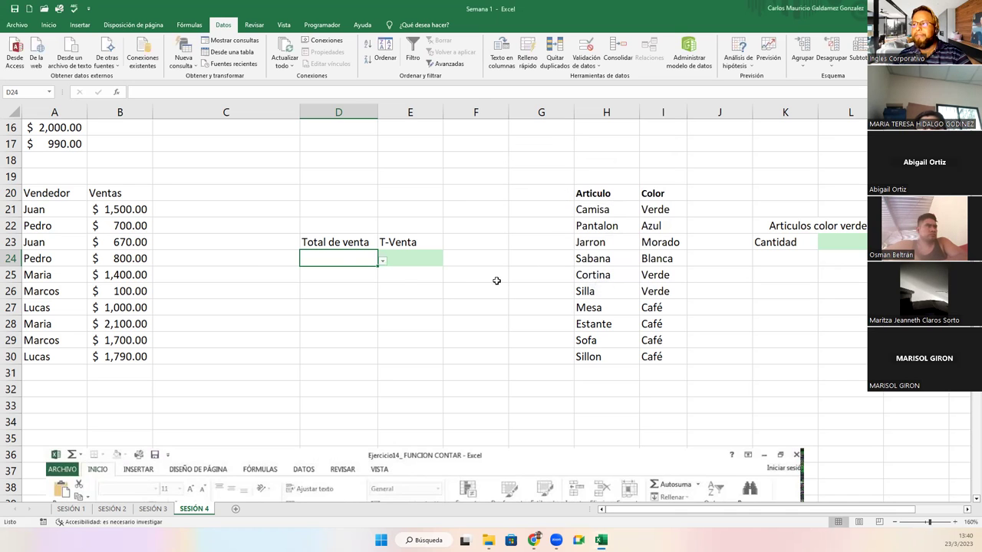
pyautogui.click(382, 263)
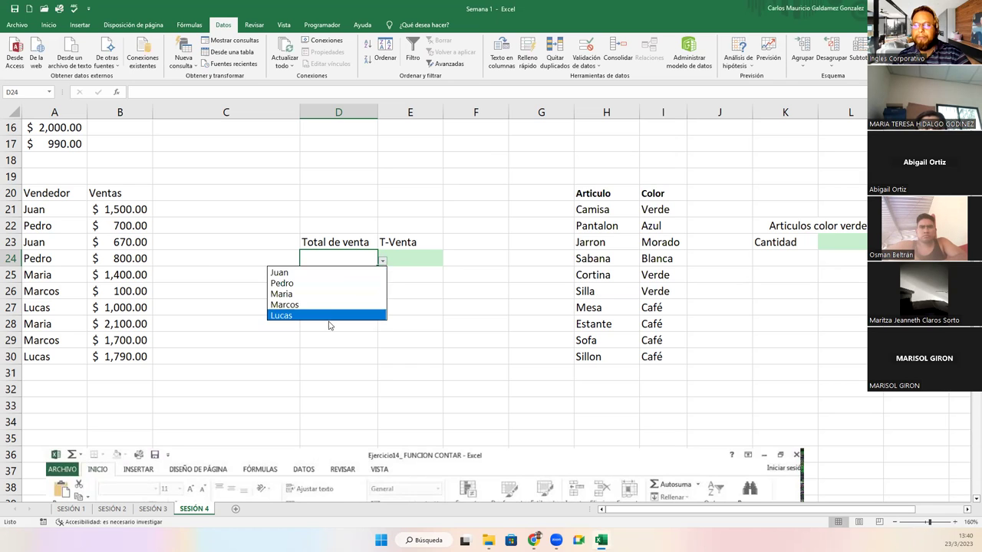
# Begin a SUMAR.SI formula in the T-Venta cell E24.
pyautogui.click(410, 260)
pyautogui.click(410, 260)
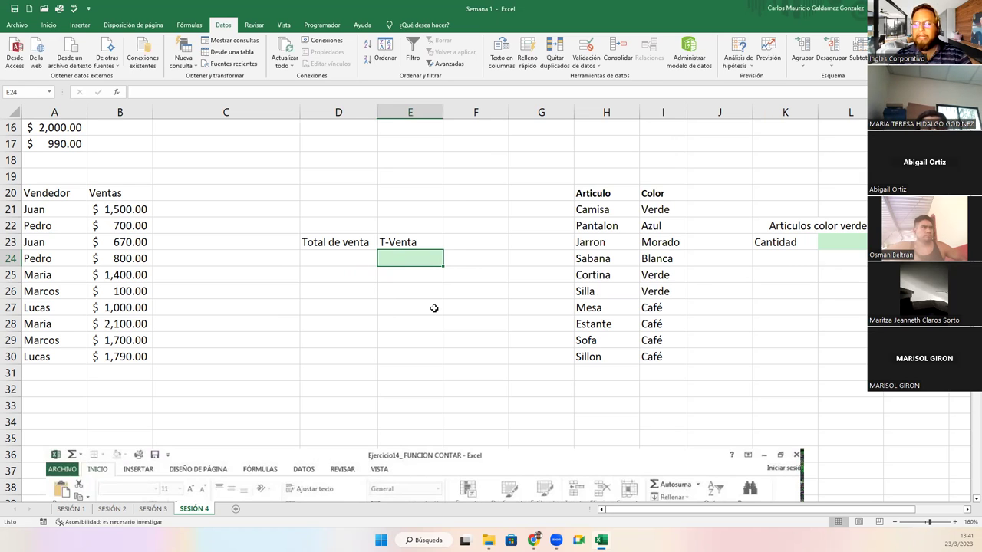
pyautogui.write('=sumar.')
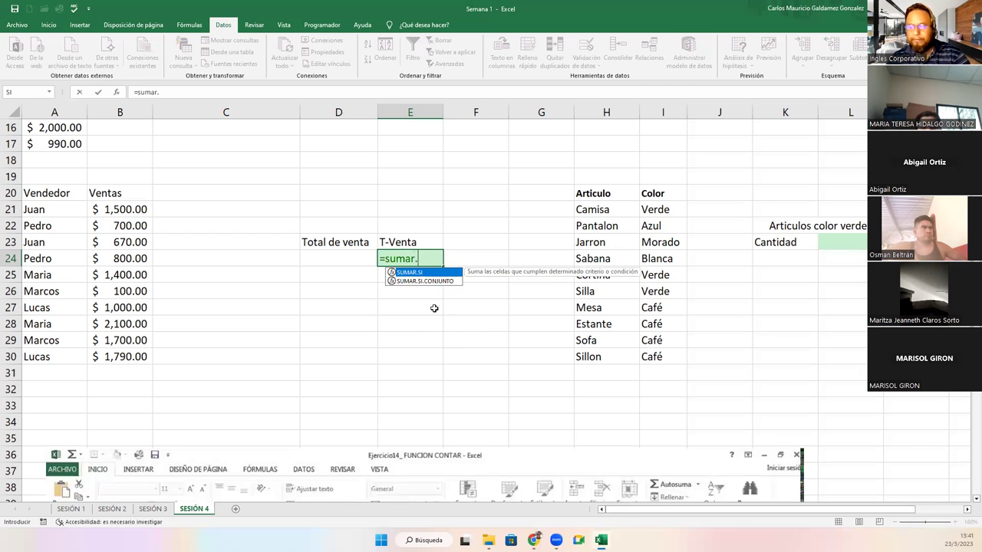
pyautogui.press('Tab')
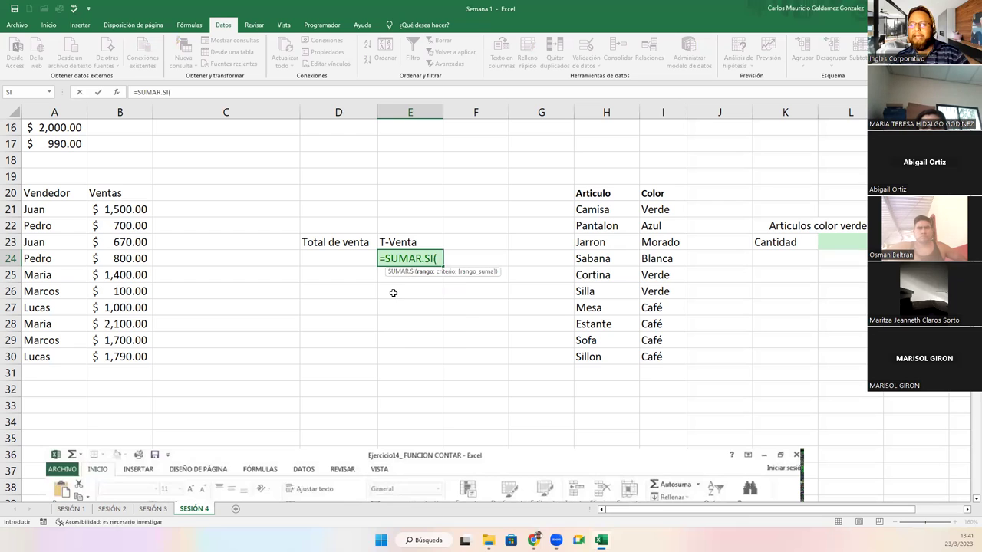
pyautogui.click(327, 262)
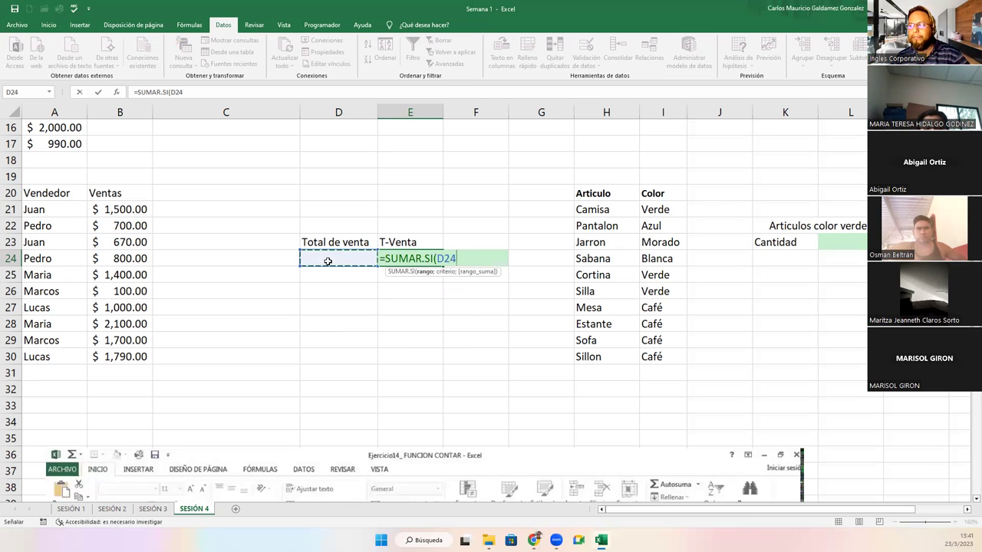
pyautogui.press('BackSpace')
pyautogui.press('BackSpace')
pyautogui.press('BackSpace')
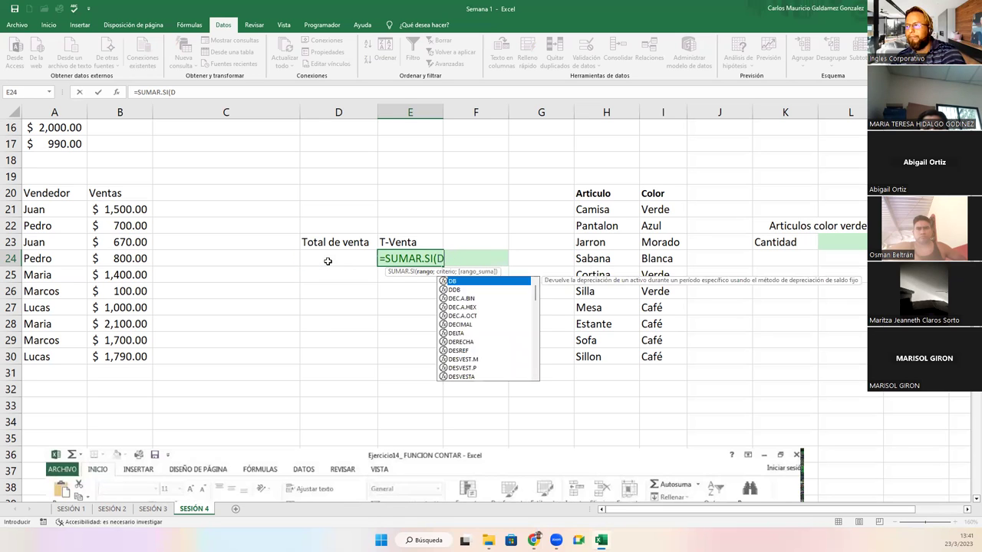
# Complete the E24 formula with range A21:A30, criterion D24 and sum range B21:B30, giving =SUMAR.SI(A21:A30;D24;B21:B30).
pyautogui.moveTo(48, 210); pyautogui.dragTo(49, 357)
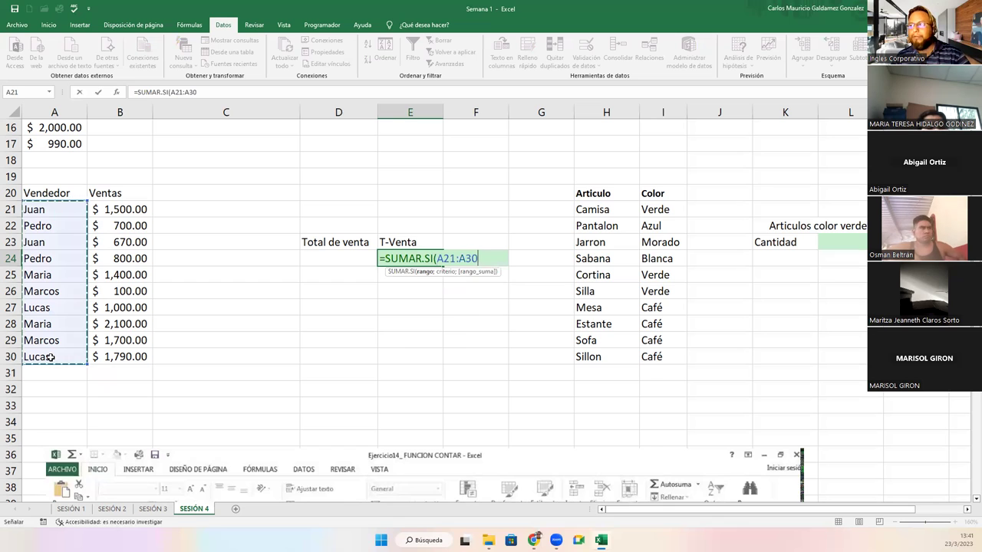
pyautogui.write(';')
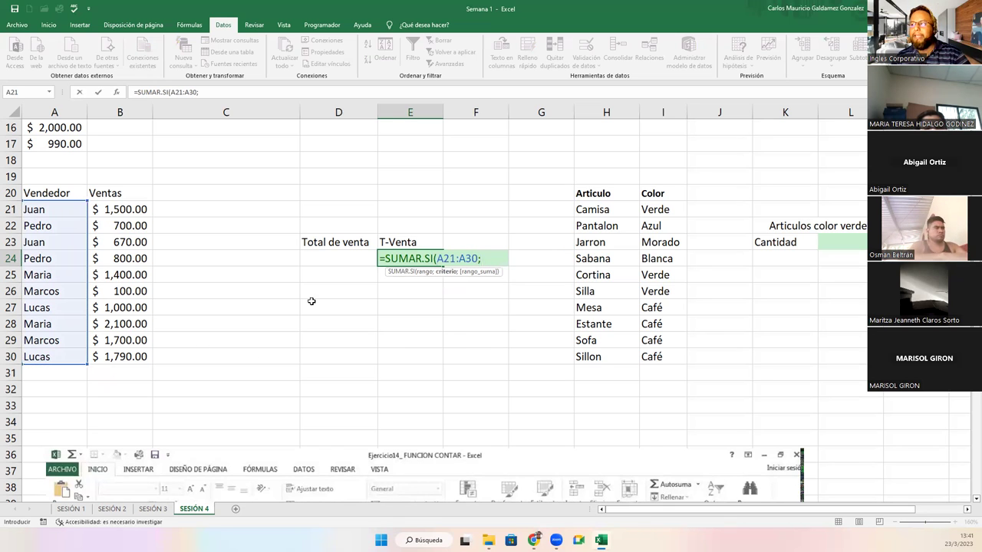
pyautogui.click(338, 257)
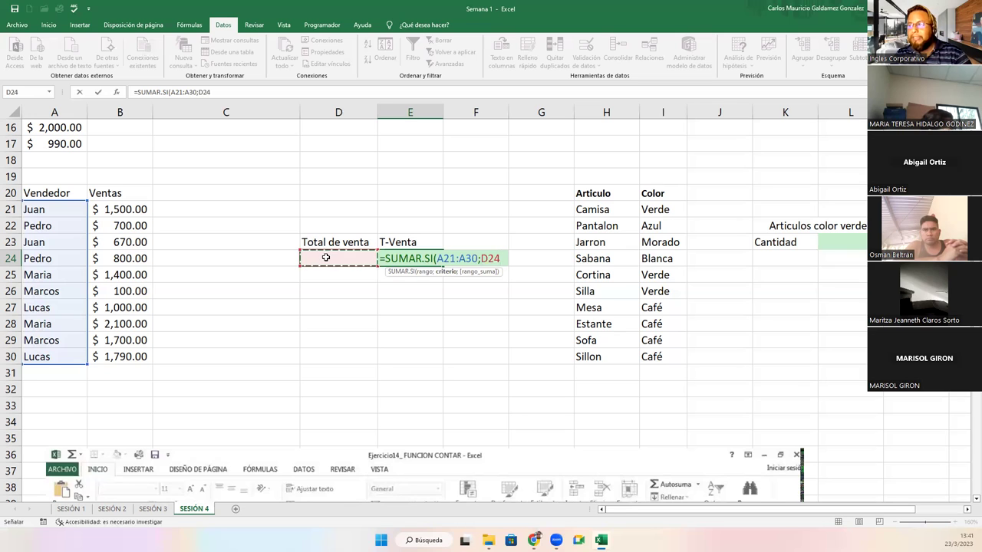
pyautogui.write(';')
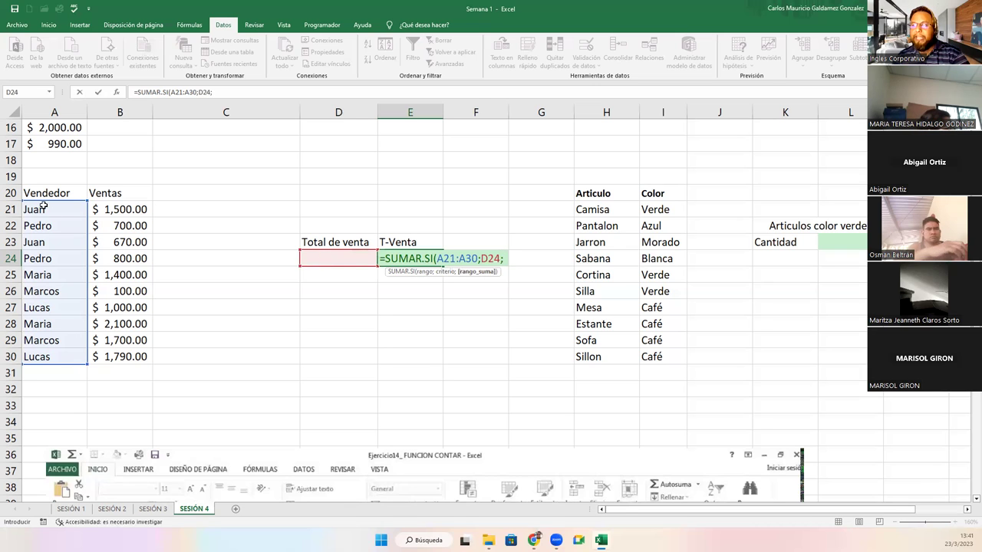
pyautogui.moveTo(99, 210); pyautogui.dragTo(109, 357)
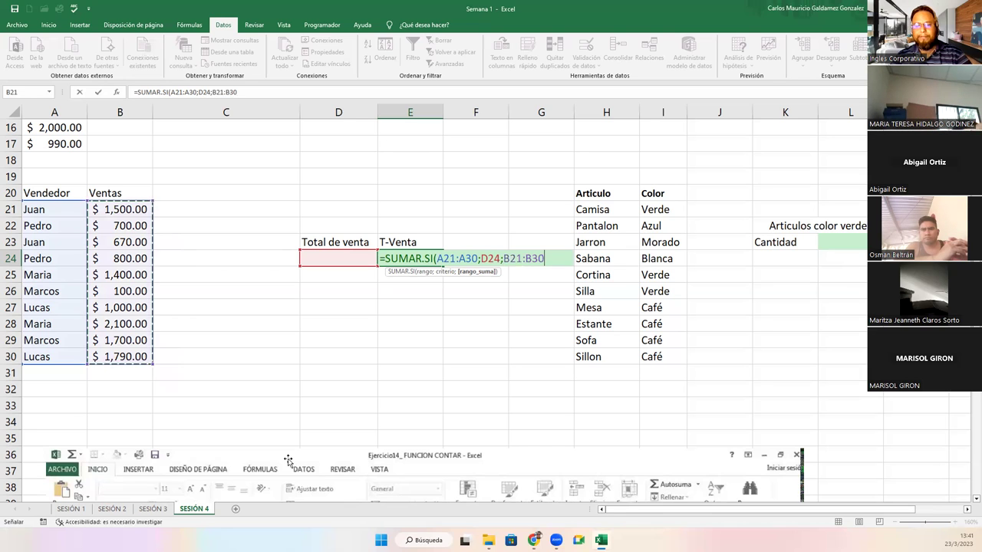
pyautogui.write(')')
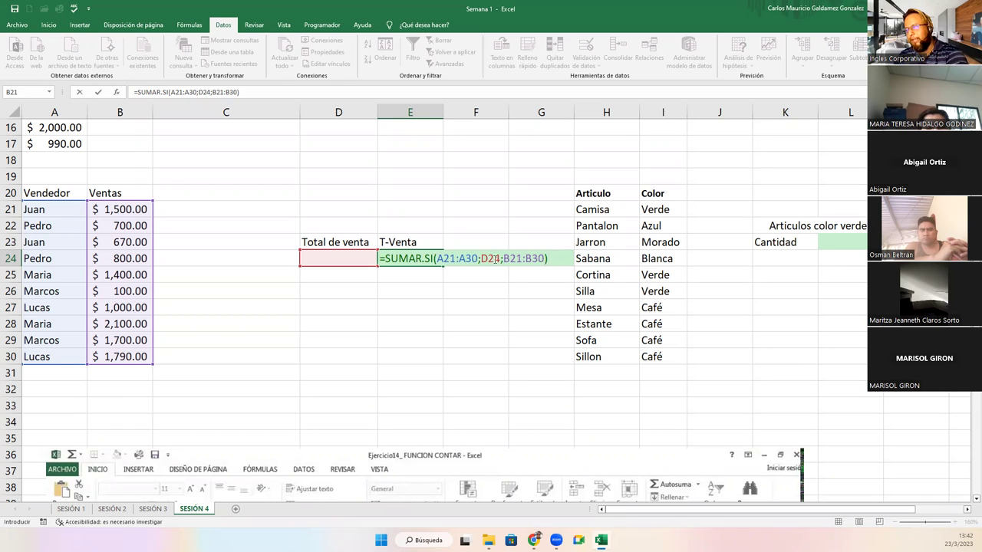
pyautogui.press('Return')
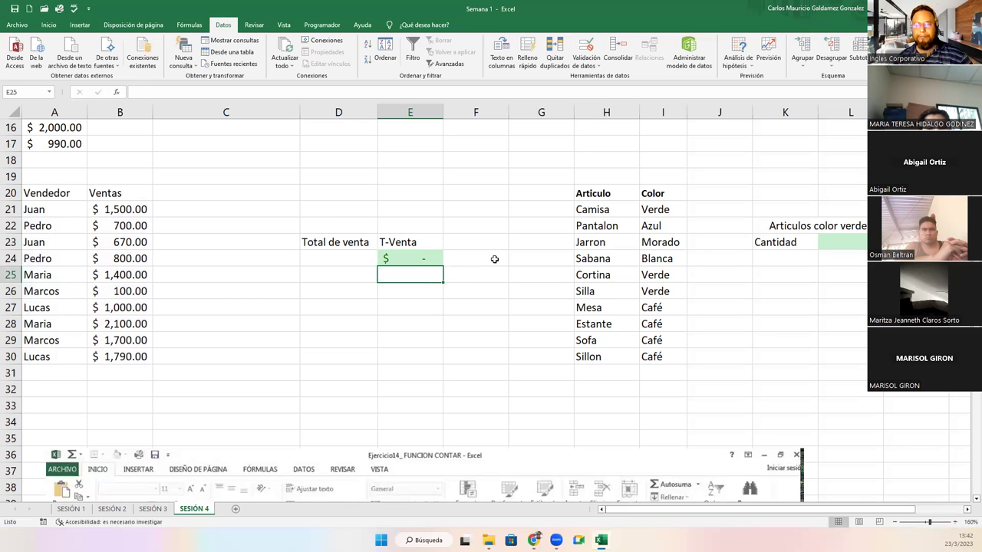
# Choose the first seller offered by the drop-down list in D24.
pyautogui.click(360, 261)
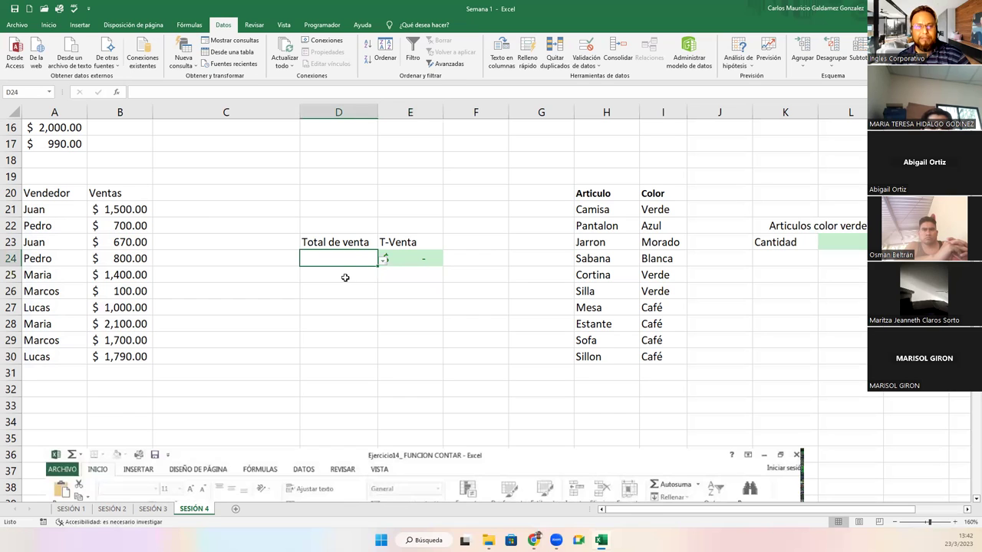
pyautogui.click(385, 263)
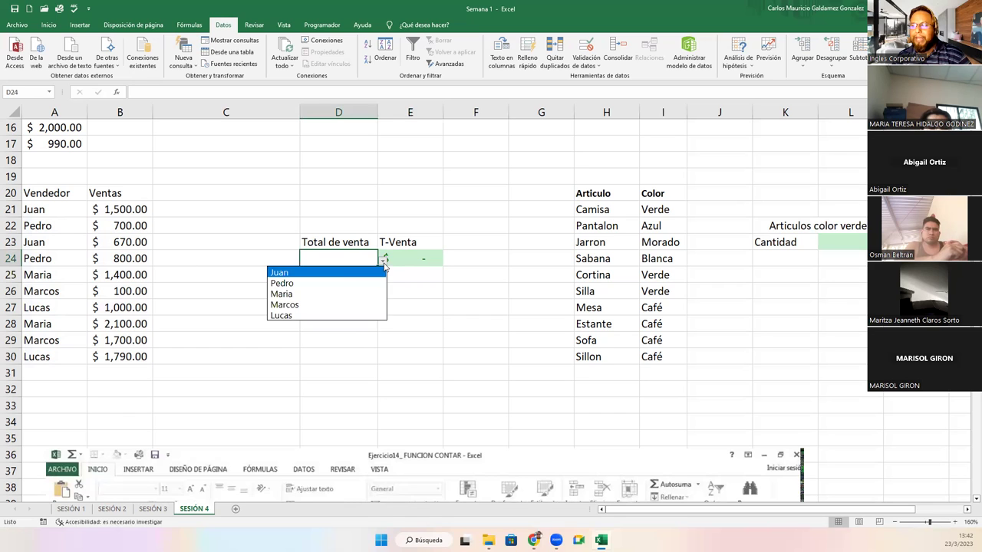
pyautogui.click(284, 273)
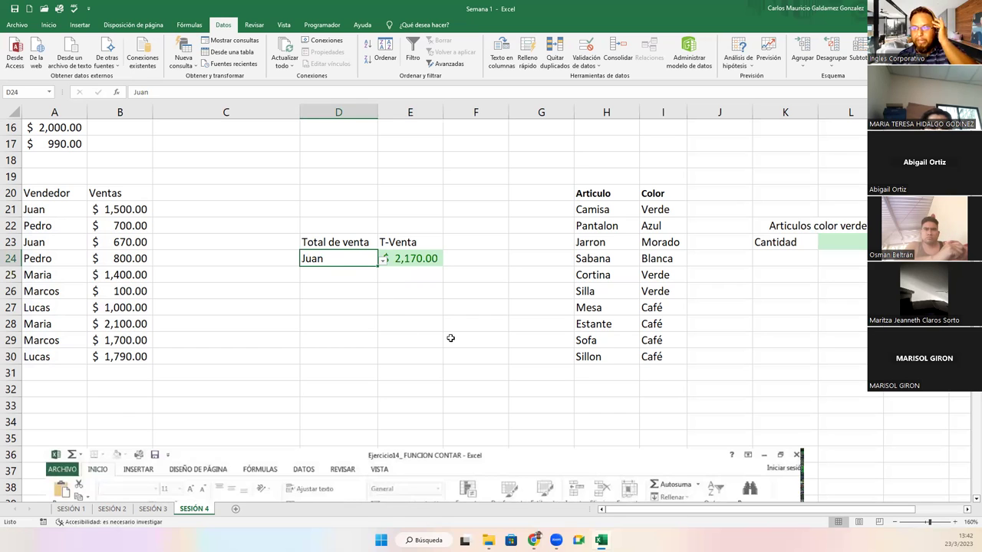
# Check the total in E24 against the chosen seller's sales by selecting B21 and B23 together.
pyautogui.click(405, 262)
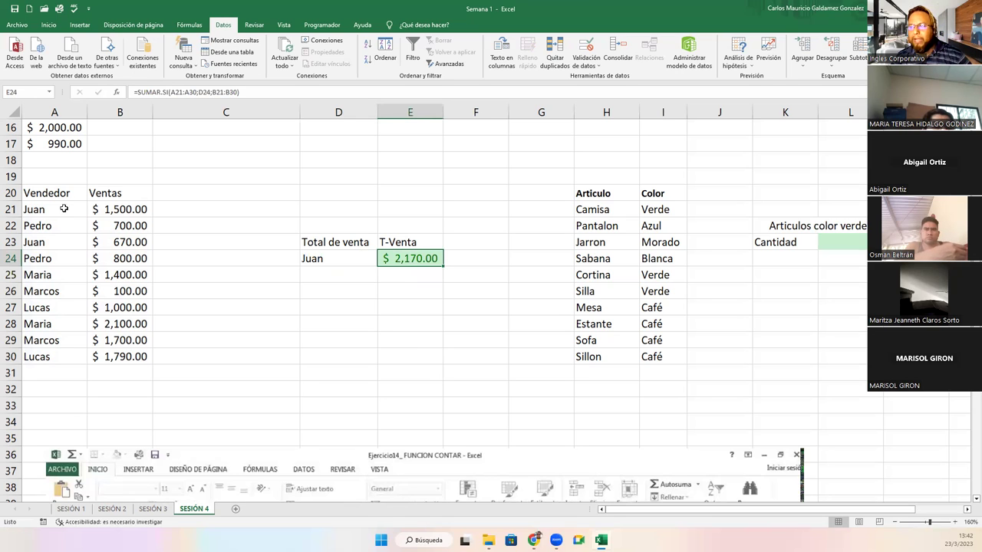
pyautogui.click(102, 208)
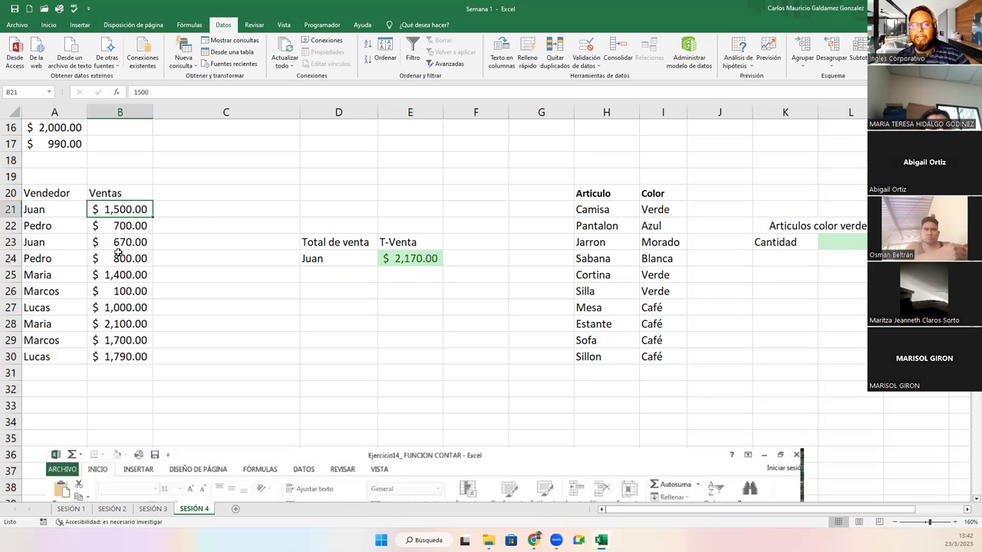
pyautogui.click(106, 244)
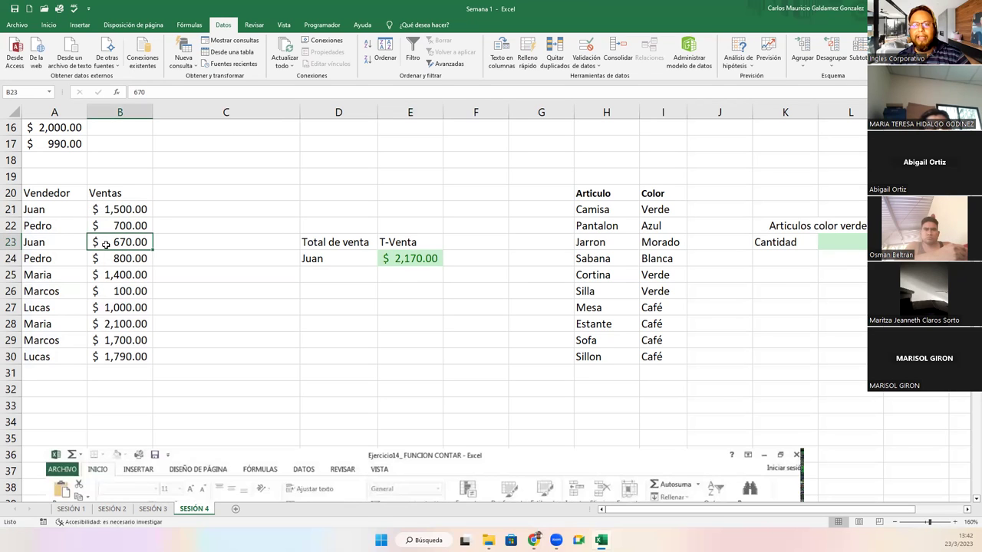
pyautogui.keyDown('ctrl'); pyautogui.click(114, 211); pyautogui.keyUp('ctrl')
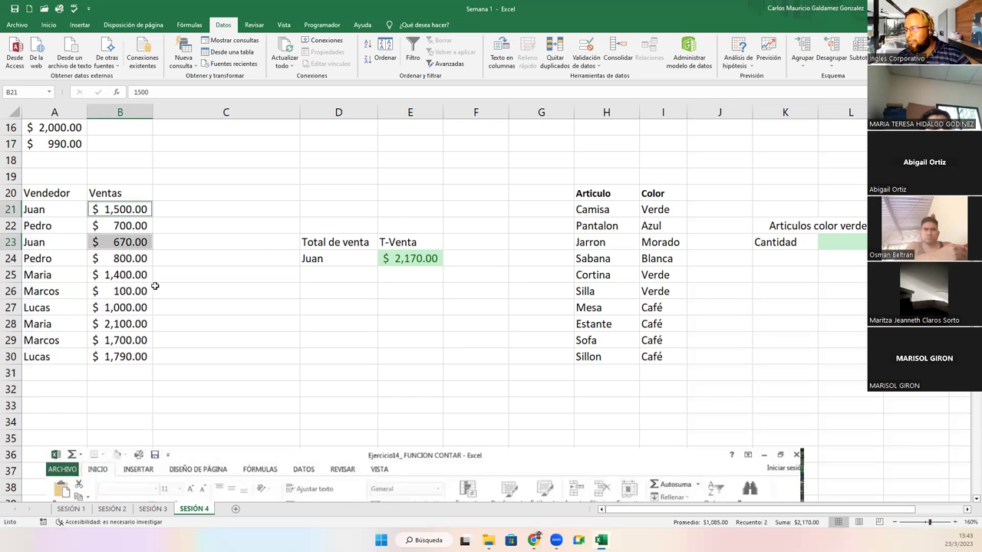
# Examine the SUMAR.SI formula in E24, highlighting its range A21:A30 and its sum range B21:B30.
pyautogui.click(399, 258)
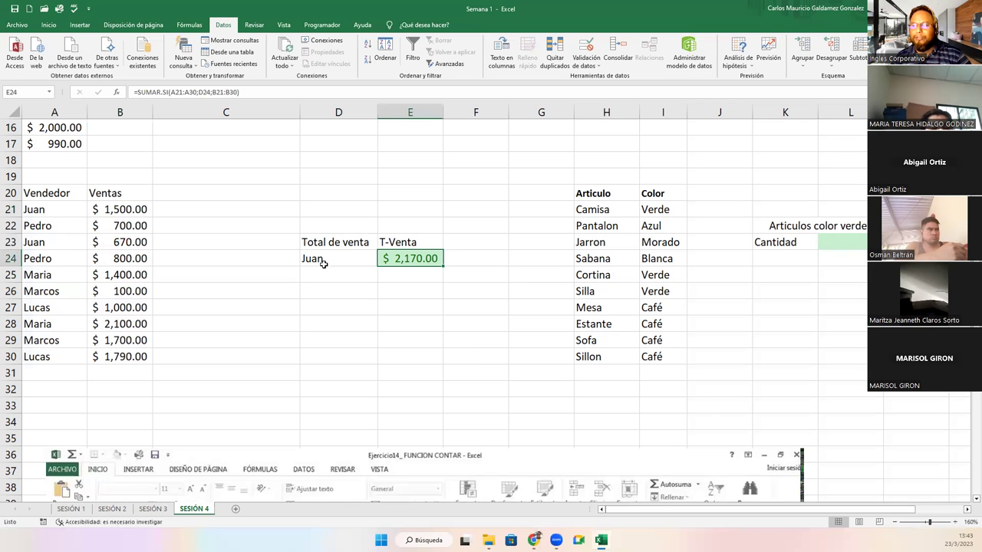
pyautogui.doubleClick(398, 259)
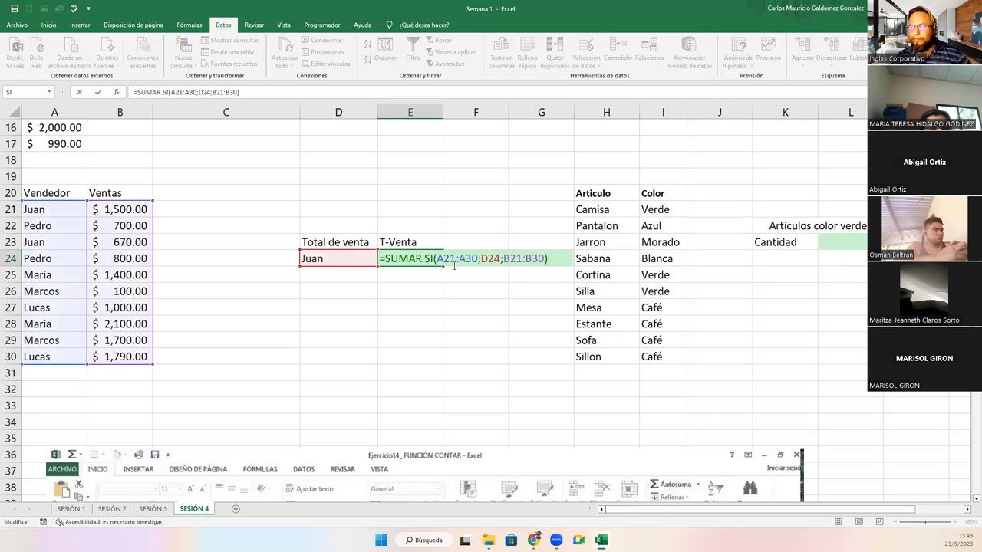
pyautogui.moveTo(437, 259); pyautogui.dragTo(477, 263)
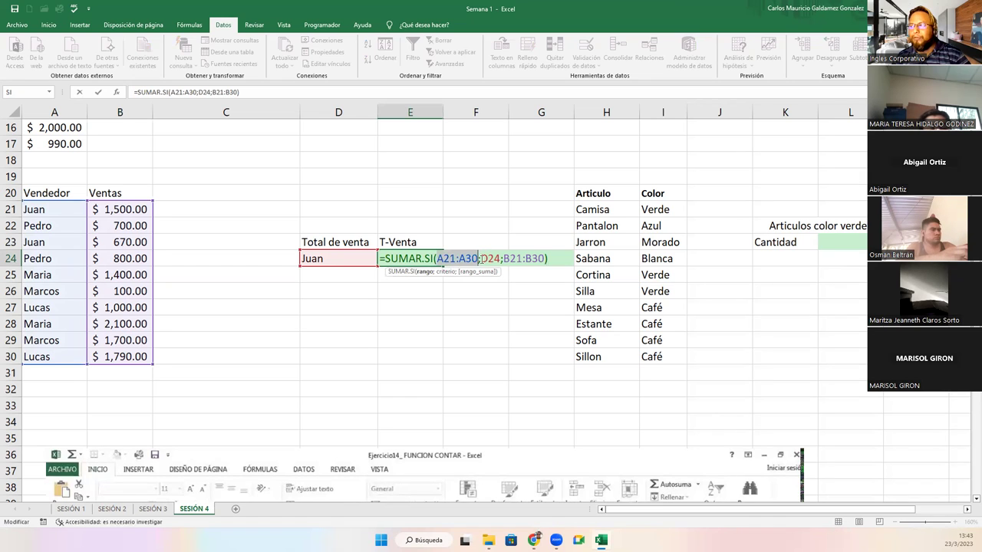
pyautogui.click(480, 259)
pyautogui.moveTo(503, 259); pyautogui.dragTo(551, 260)
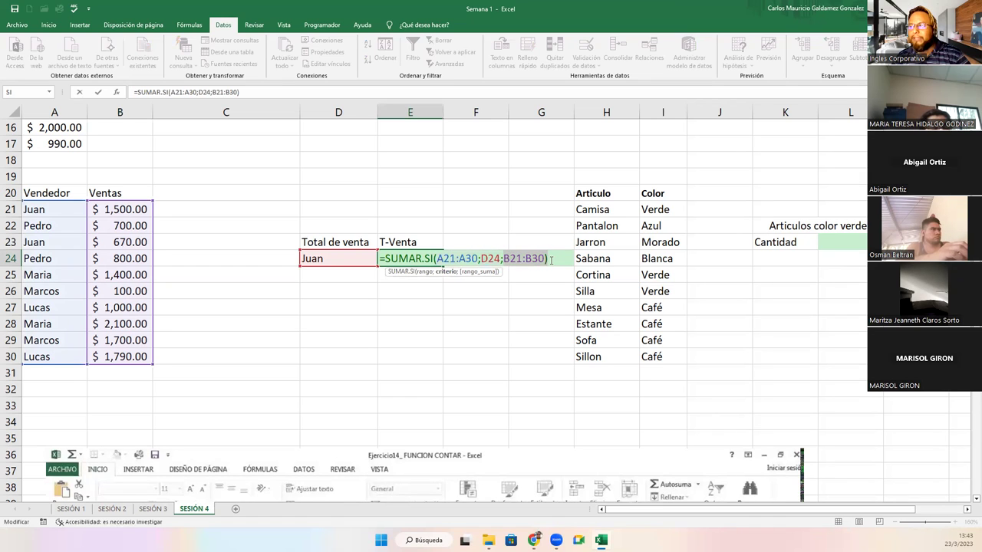
pyautogui.click(521, 258)
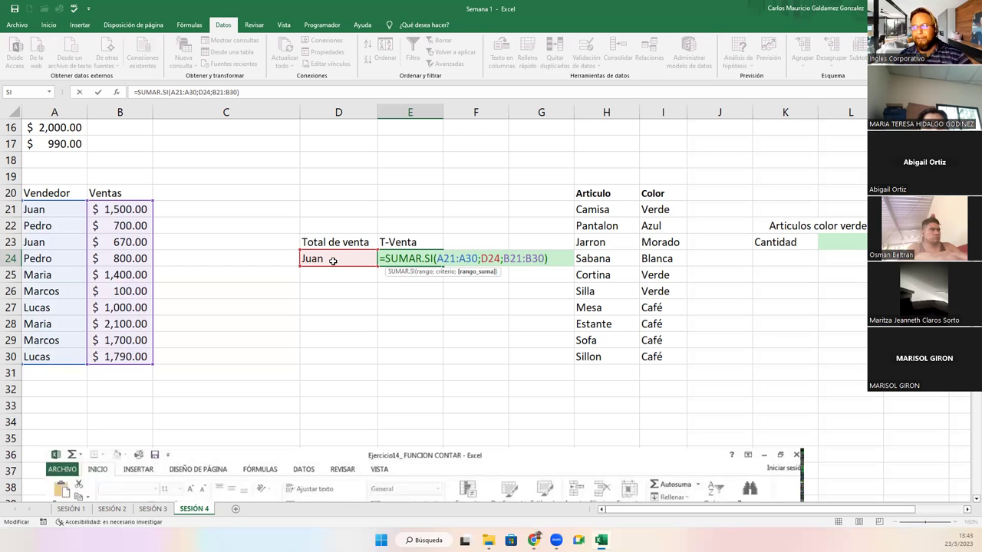
pyautogui.hotkey('ctrl', 'Return')
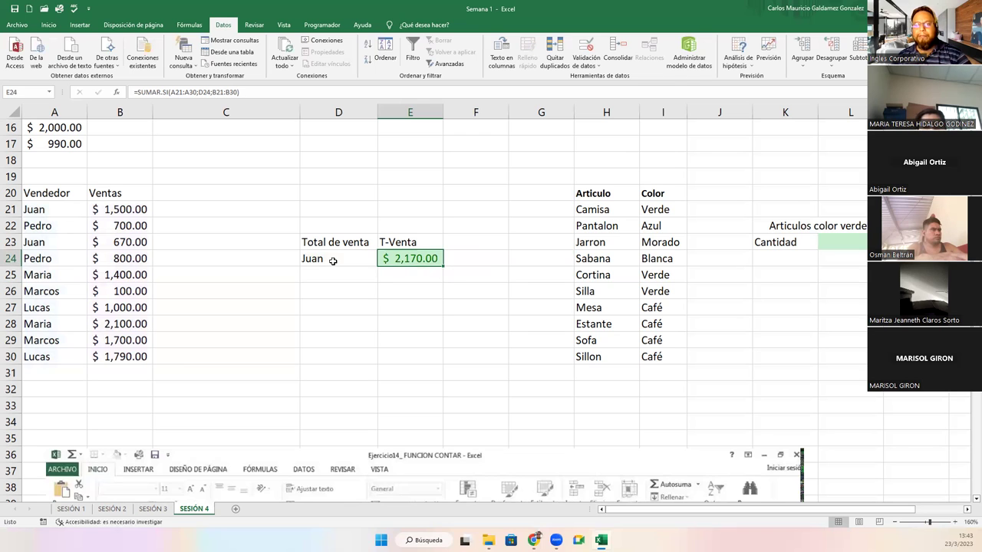
# Choose the second seller in the D24 drop-down list and check the E24 total by selecting B22 and B24 together.
pyautogui.click(345, 259)
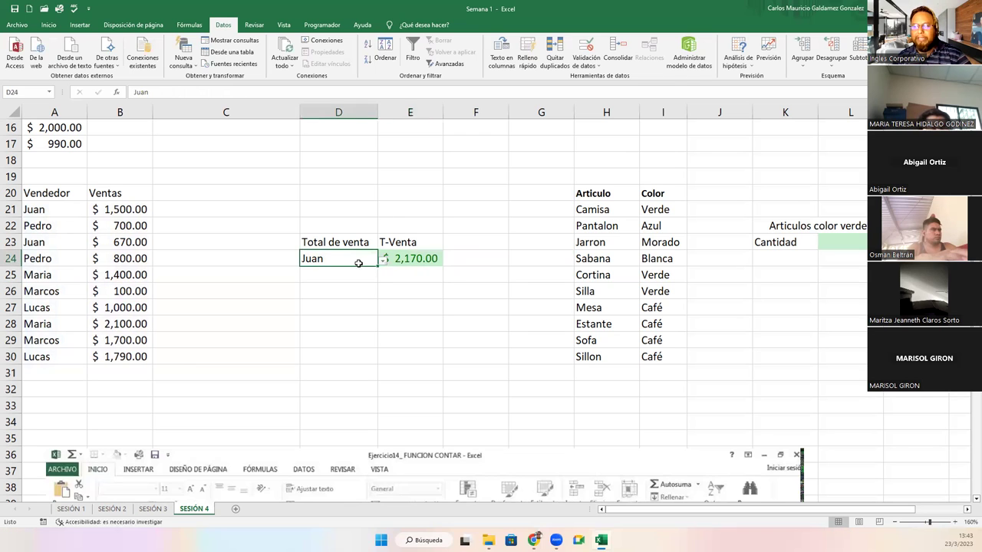
pyautogui.click(382, 262)
pyautogui.click(344, 285)
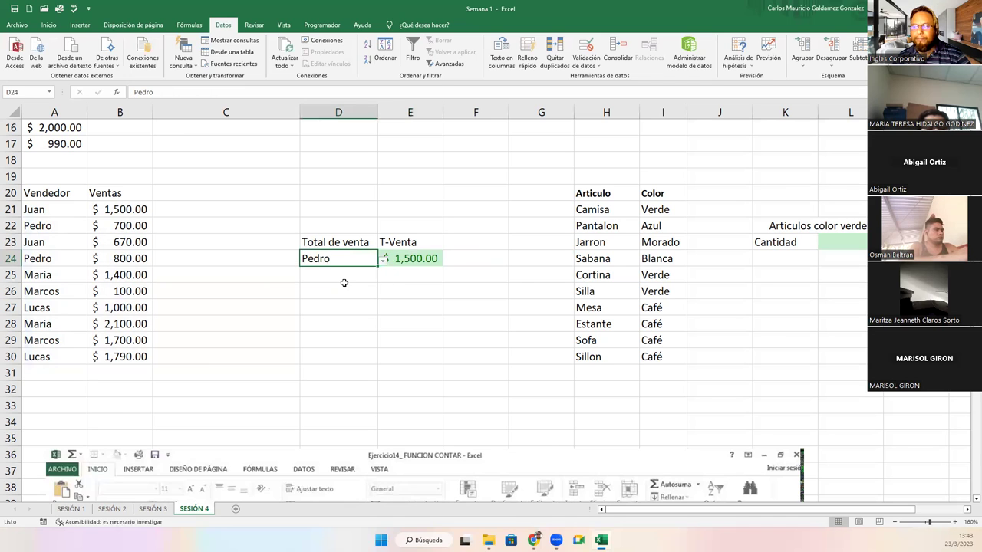
pyautogui.click(46, 228)
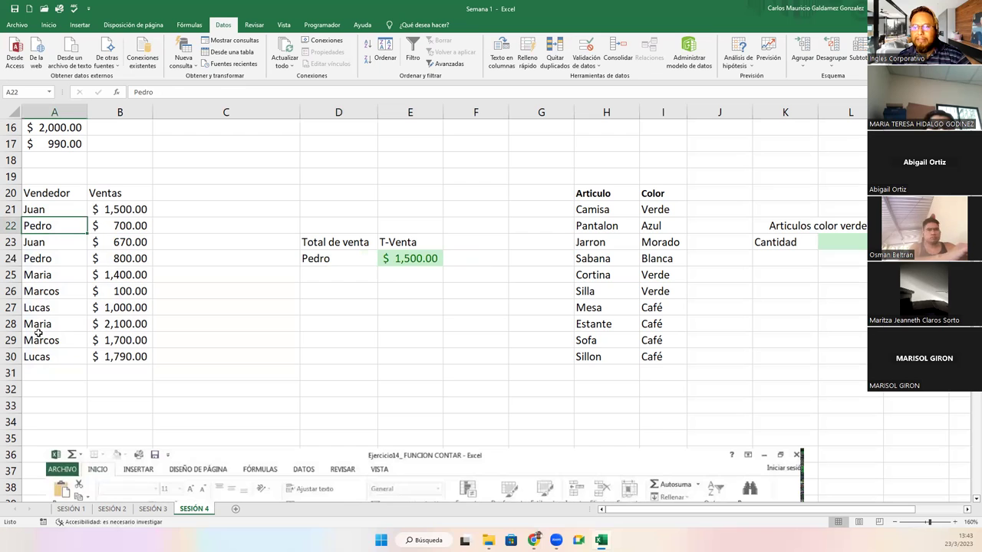
pyautogui.click(49, 262)
pyautogui.keyDown('ctrl'); pyautogui.click(56, 228); pyautogui.keyUp('ctrl')
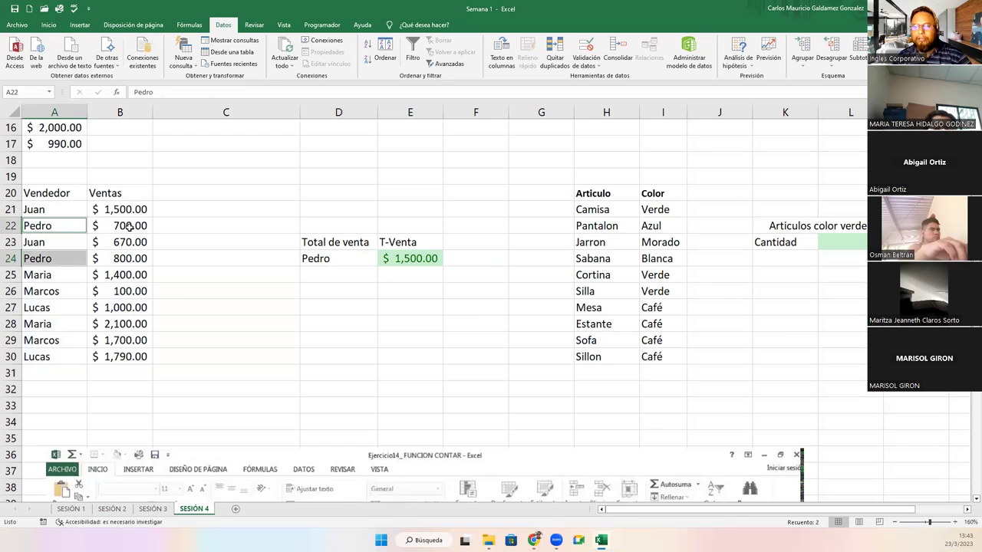
pyautogui.click(123, 226)
pyautogui.keyDown('ctrl'); pyautogui.click(127, 263); pyautogui.keyUp('ctrl')
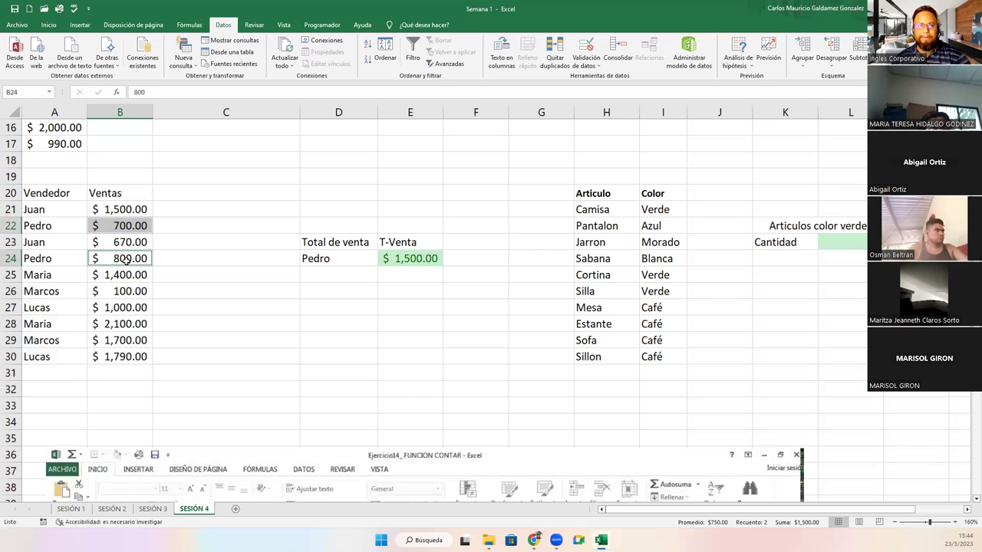
# Choose the third seller in the D24 drop-down list and check the E24 total by selecting B25 and B28 together.
pyautogui.click(360, 261)
pyautogui.click(382, 261)
pyautogui.click(329, 292)
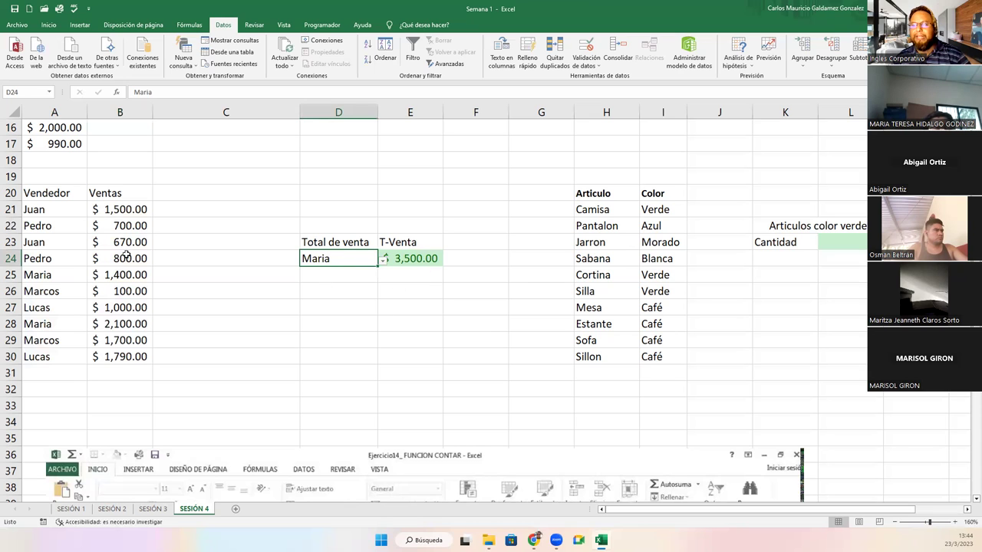
pyautogui.click(106, 276)
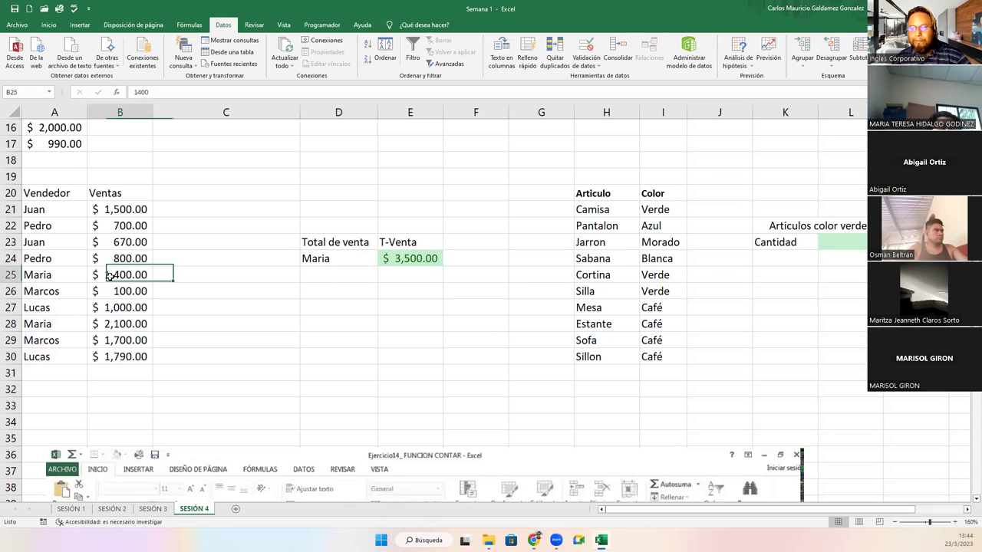
pyautogui.keyDown('ctrl'); pyautogui.click(110, 325); pyautogui.keyUp('ctrl')
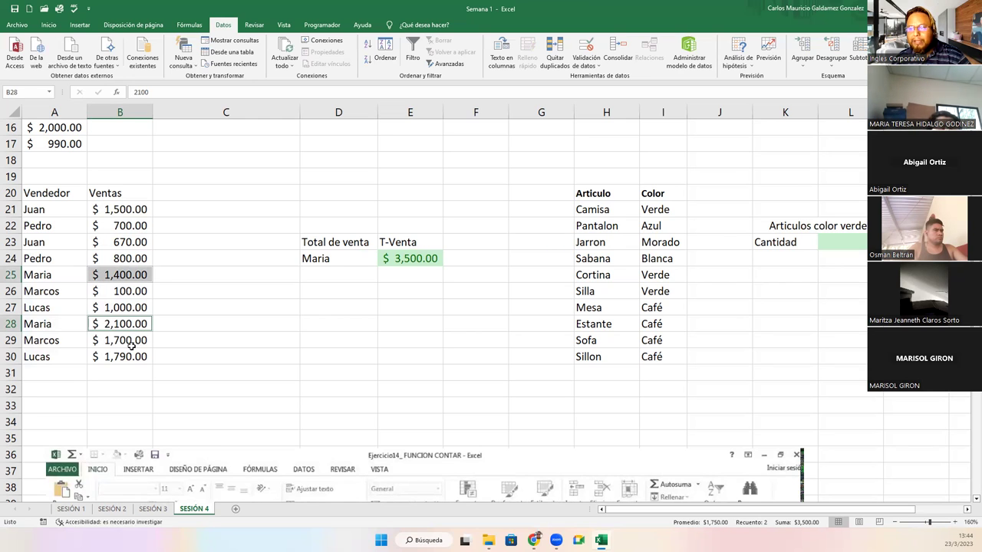
# Choose the fourth seller in the D24 drop-down list and check the E24 total by selecting B26 and B29 together.
pyautogui.click(330, 257)
pyautogui.click(384, 260)
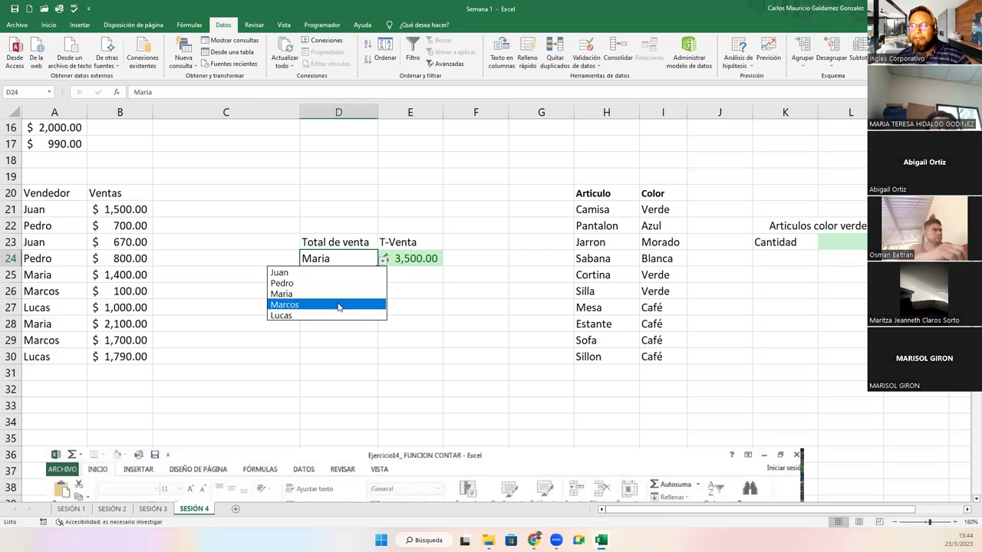
pyautogui.click(338, 303)
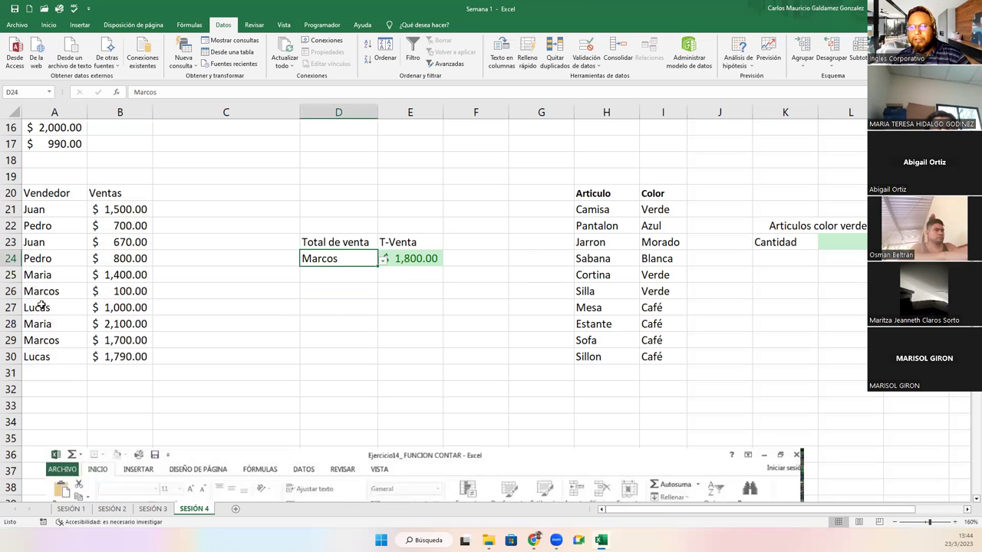
pyautogui.click(119, 291)
pyautogui.keyDown('ctrl'); pyautogui.click(120, 339); pyautogui.keyUp('ctrl')
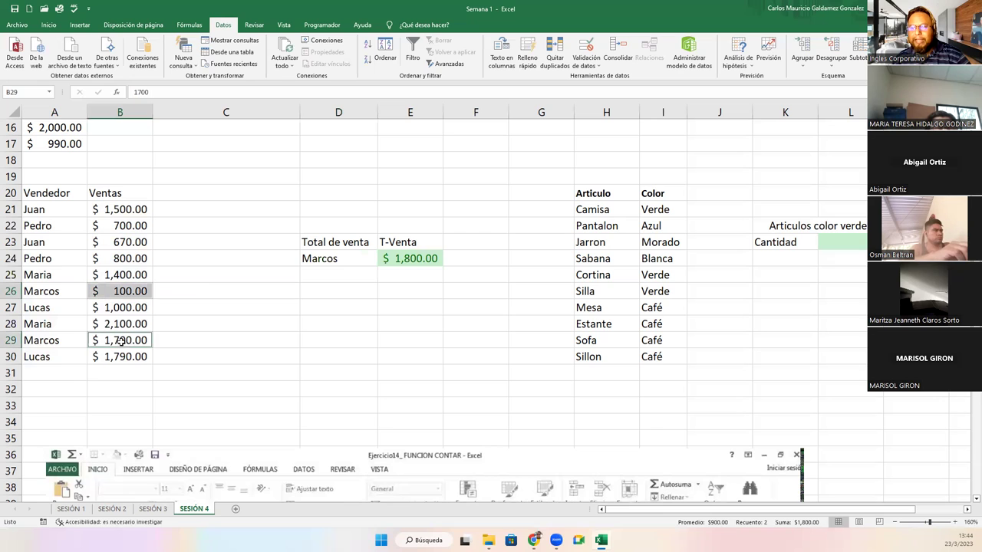
# Choose the last seller in the D24 drop-down list and check the E24 total by selecting B30 and B27 together.
pyautogui.click(363, 261)
pyautogui.click(382, 261)
pyautogui.click(357, 317)
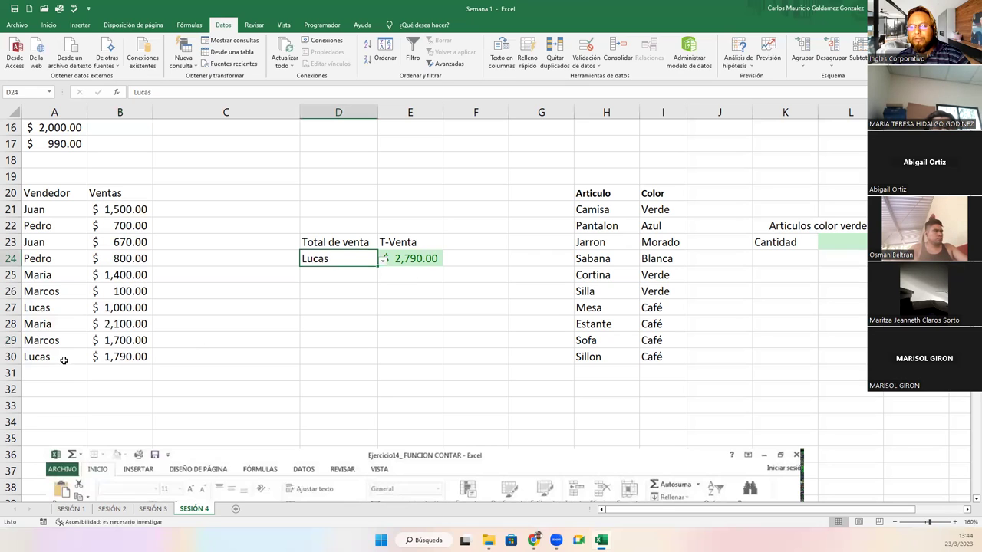
pyautogui.click(117, 357)
pyautogui.keyDown('ctrl'); pyautogui.click(113, 309); pyautogui.keyUp('ctrl')
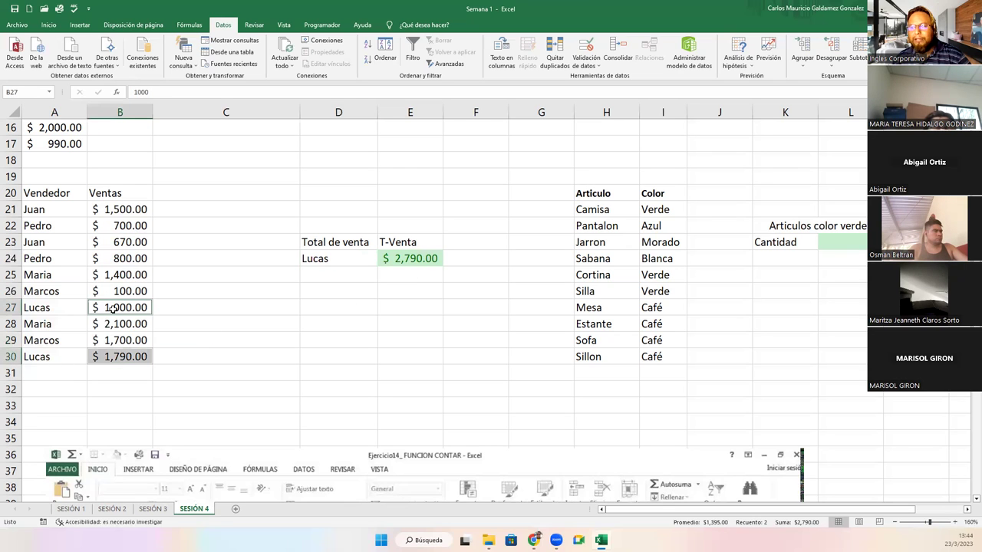
# Review the T-Venta formula in E24 with its referenced ranges outlined on the sheet.
pyautogui.click(398, 258)
pyautogui.doubleClick(398, 258)
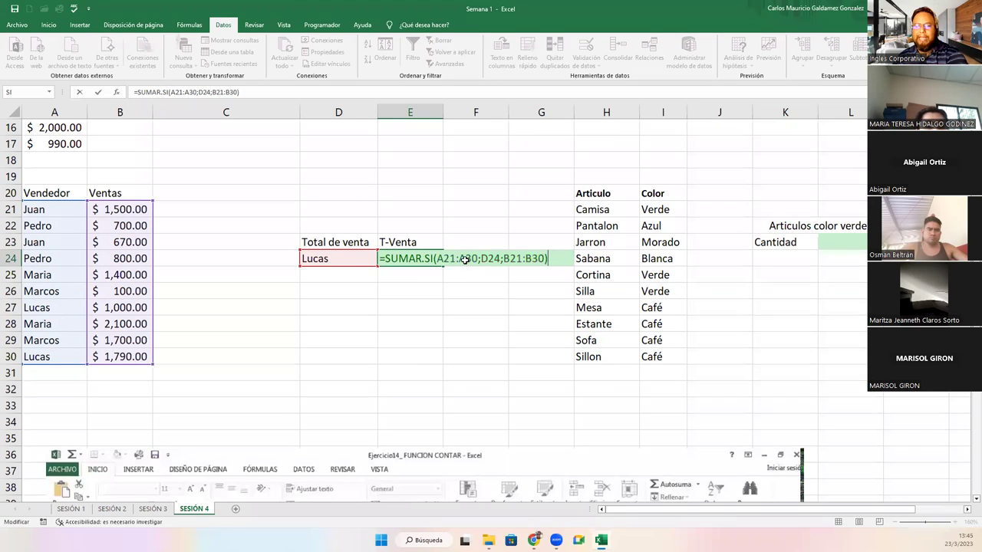
pyautogui.press('Return')
# Examine the range A2:A17 and the criterion ">1000" in the D4 SUMAR.SI formula for comparison with E24.
pyautogui.scroll(5, 443, 261)
pyautogui.click(316, 175)
pyautogui.doubleClick(316, 175)
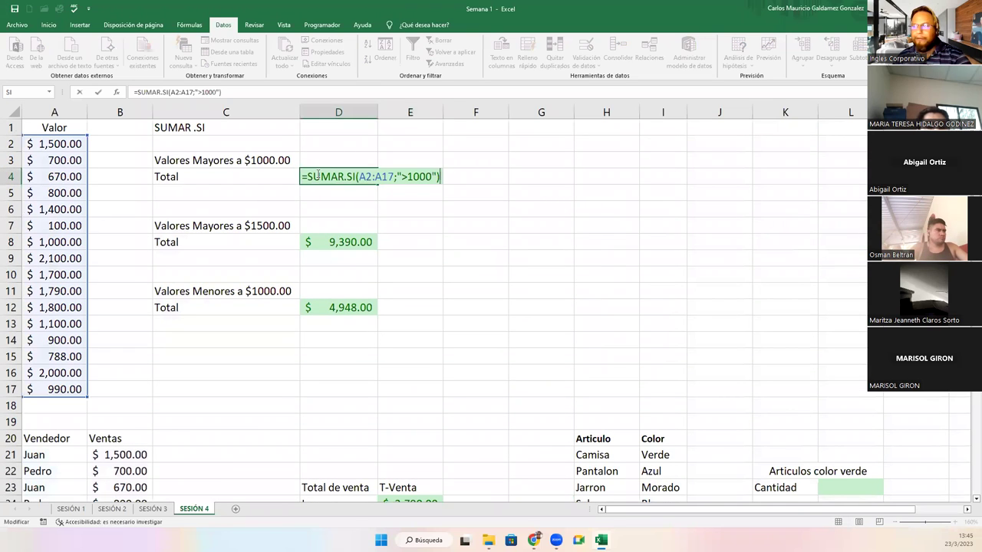
pyautogui.moveTo(367, 177); pyautogui.dragTo(394, 176)
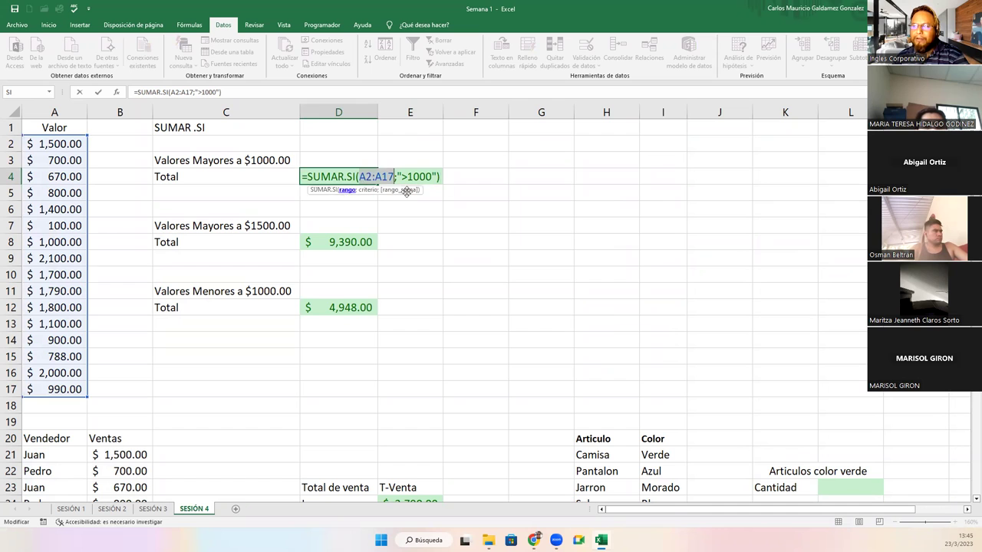
pyautogui.press('Right')
pyautogui.press('Right')
pyautogui.press('Right')
pyautogui.press('Right')
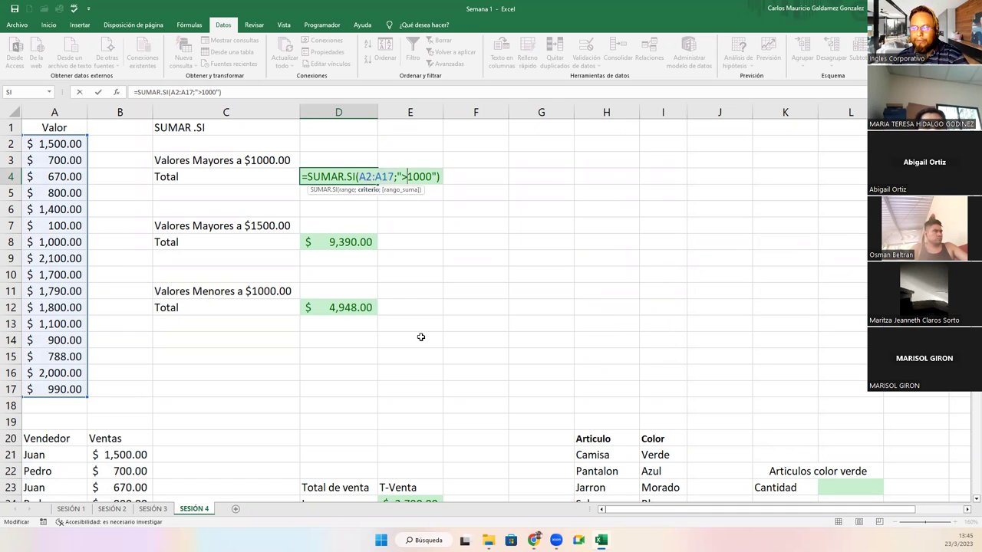
pyautogui.scroll(-5, 421, 338)
pyautogui.click(394, 256)
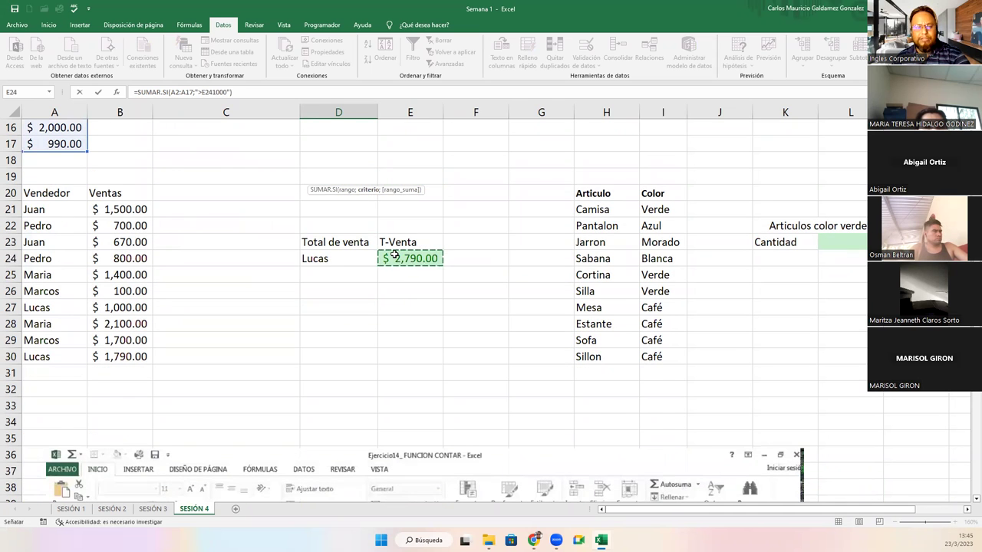
pyautogui.press('Escape')
# Examine the range, criterion and sum range arguments one by one in the E24 SUMAR.SI formula.
pyautogui.doubleClick(404, 452)
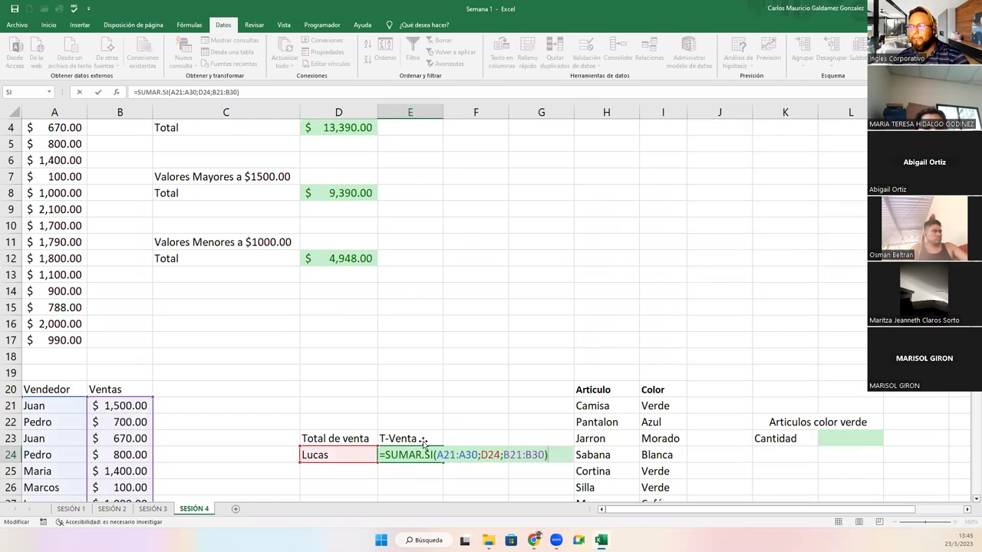
pyautogui.scroll(-5, 423, 443)
pyautogui.click(450, 209)
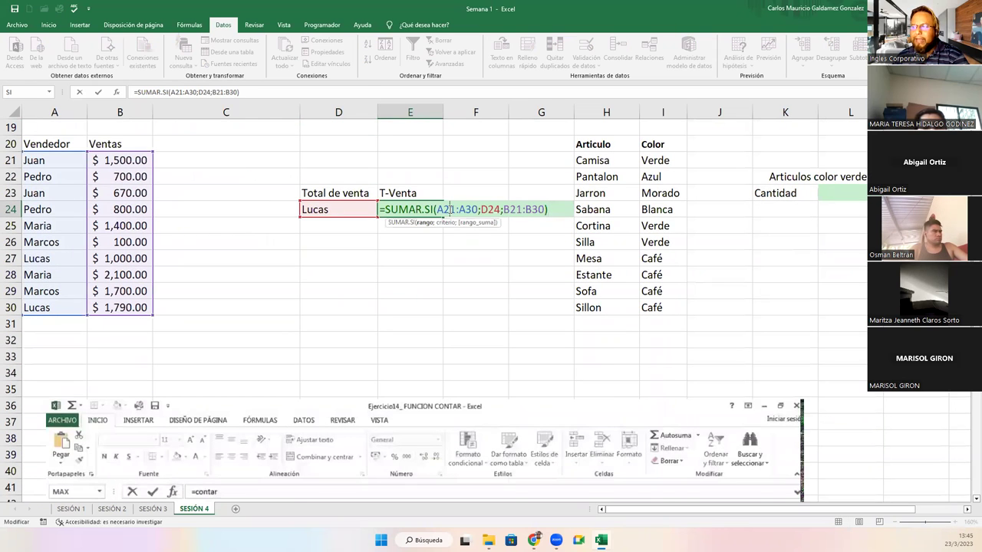
pyautogui.click(495, 209)
pyautogui.click(520, 210)
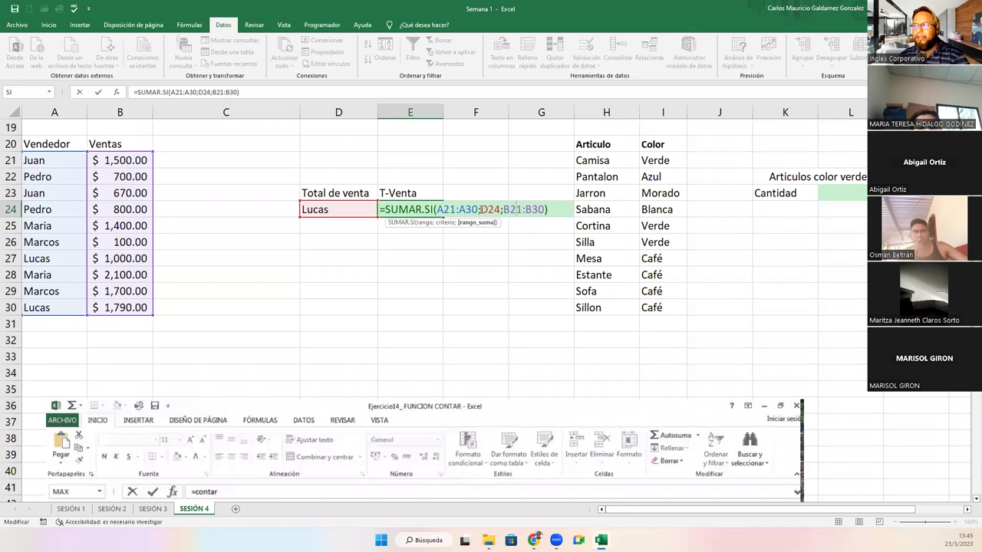
pyautogui.moveTo(479, 209); pyautogui.dragTo(439, 209)
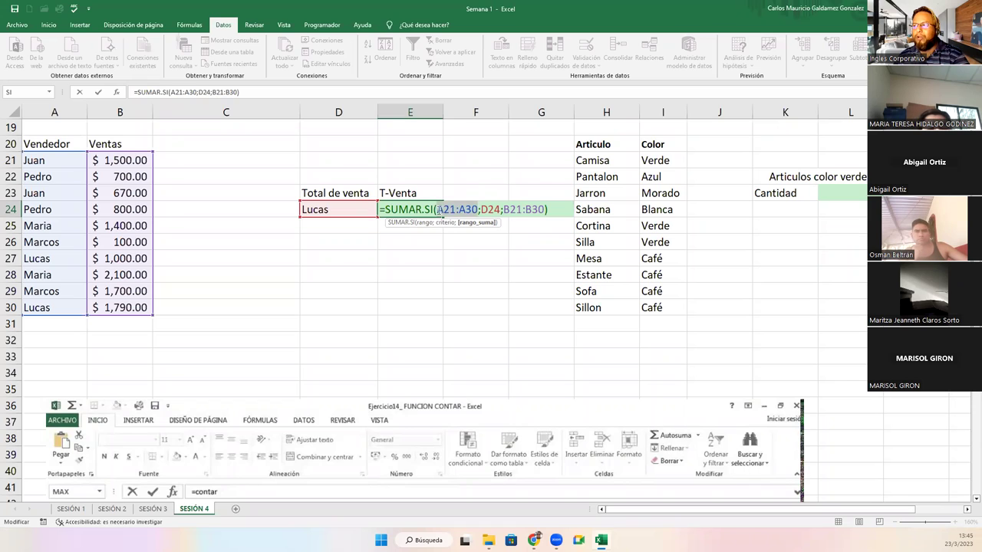
pyautogui.click(458, 210)
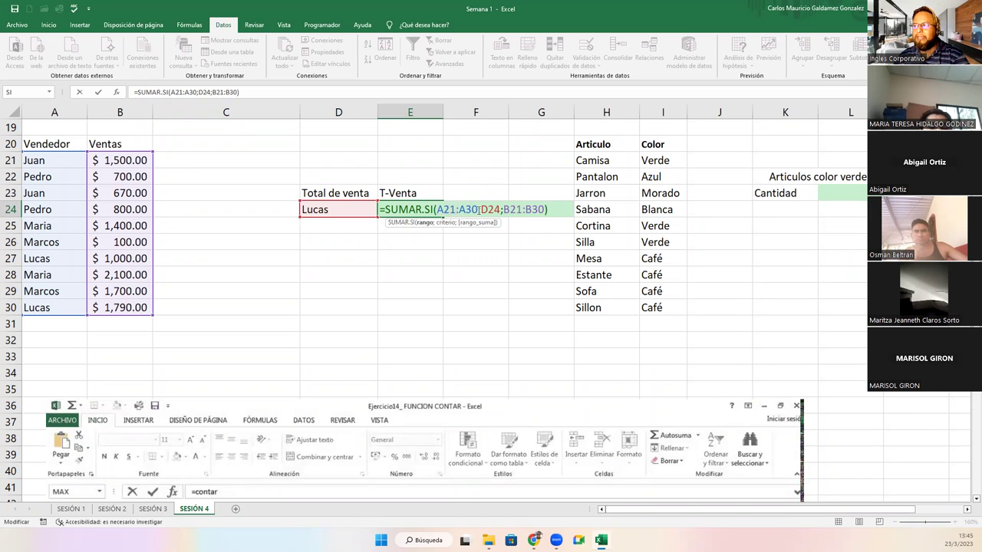
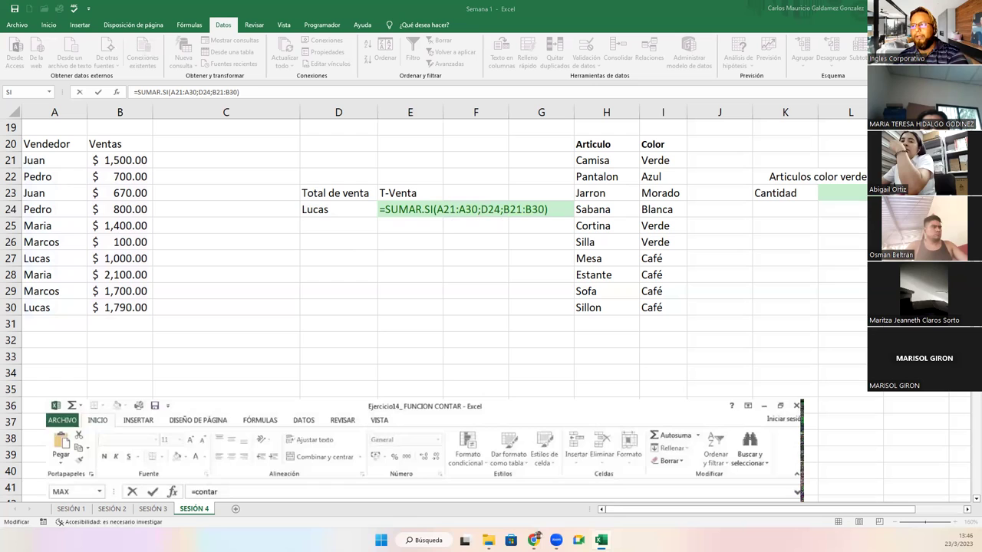
# Replace the D24 criterion in the E24 SUMAR.SI formula with the last listed seller's name as quoted text.
pyautogui.click(494, 203)
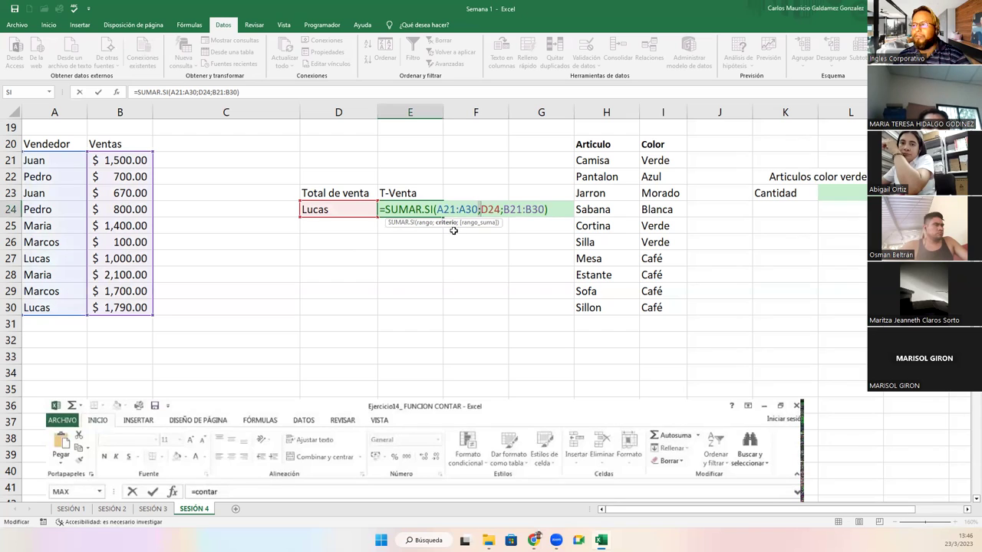
pyautogui.doubleClick(488, 209)
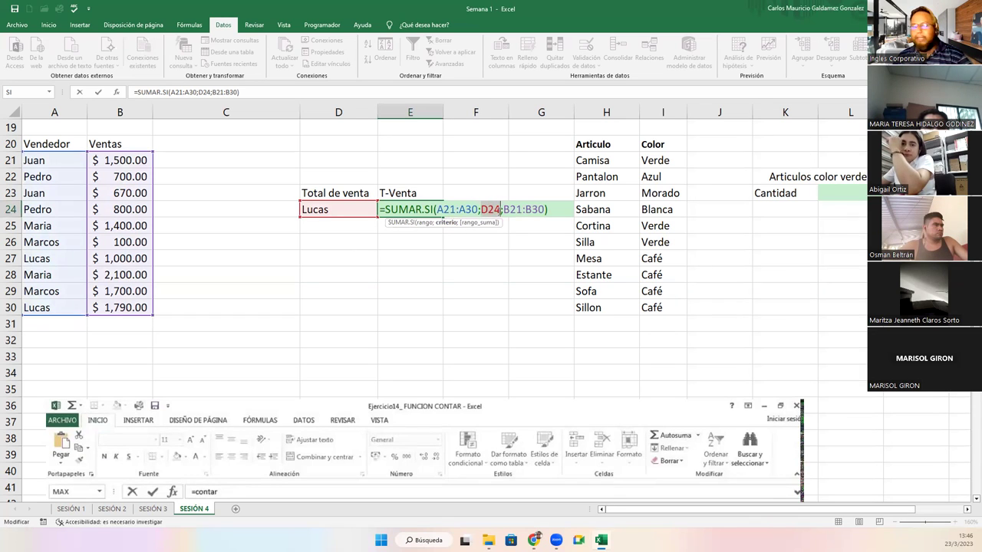
pyautogui.write('"LUCA')
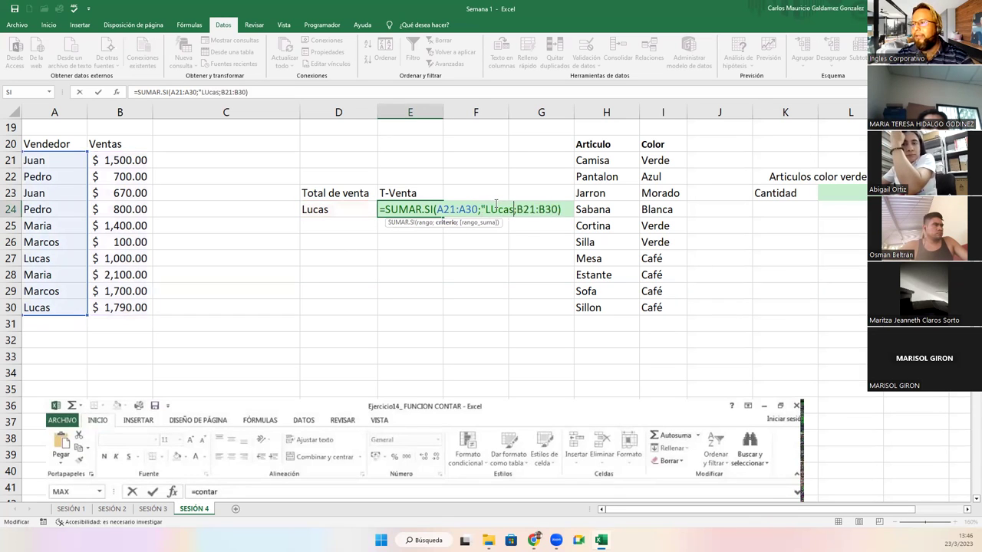
pyautogui.press('BackSpace')
pyautogui.press('BackSpace')
pyautogui.write('CAS"')
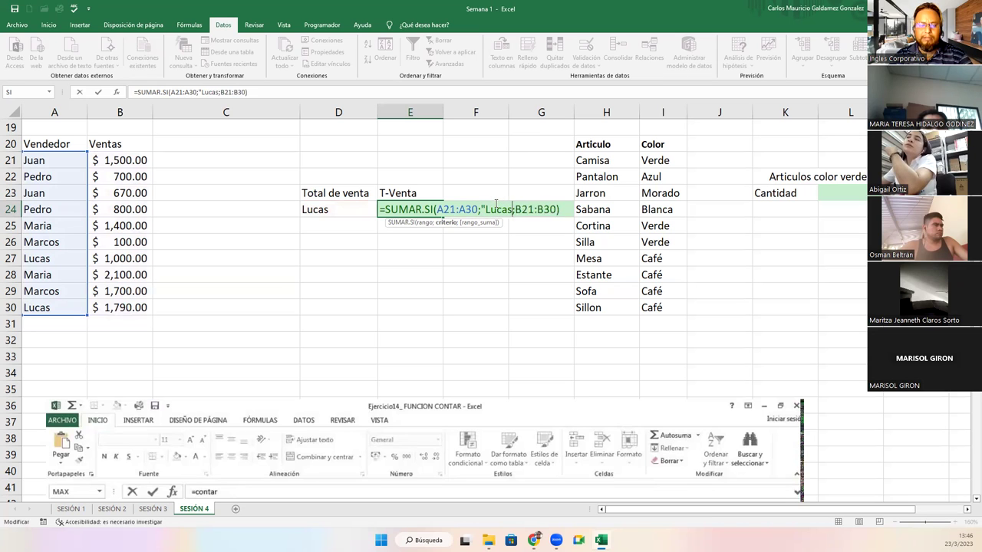
pyautogui.press('Return')
pyautogui.press('Up')
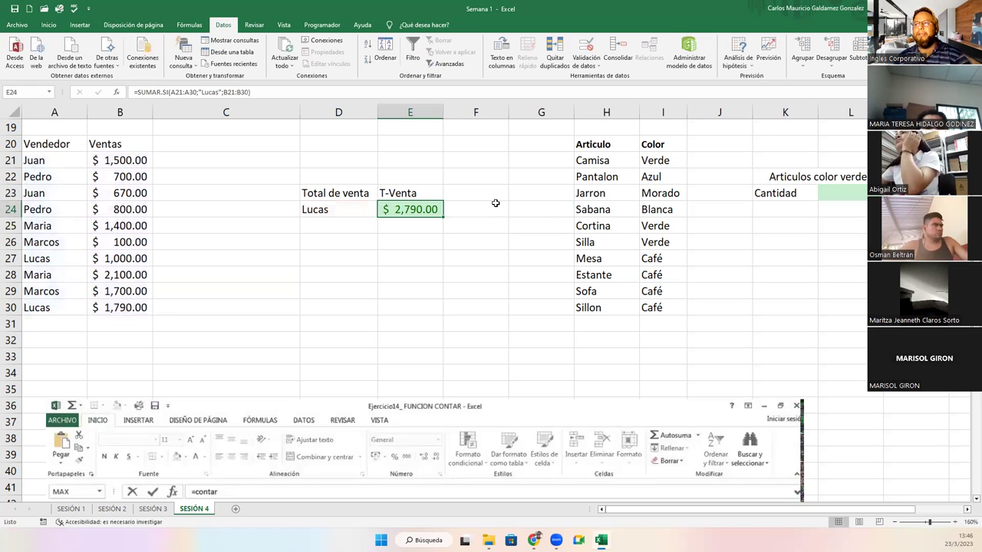
# Check the sum of B27 and B30, and replace the quoted name criterion in the E24 SUMAR.SI formula with cell D24.
pyautogui.click(123, 258)
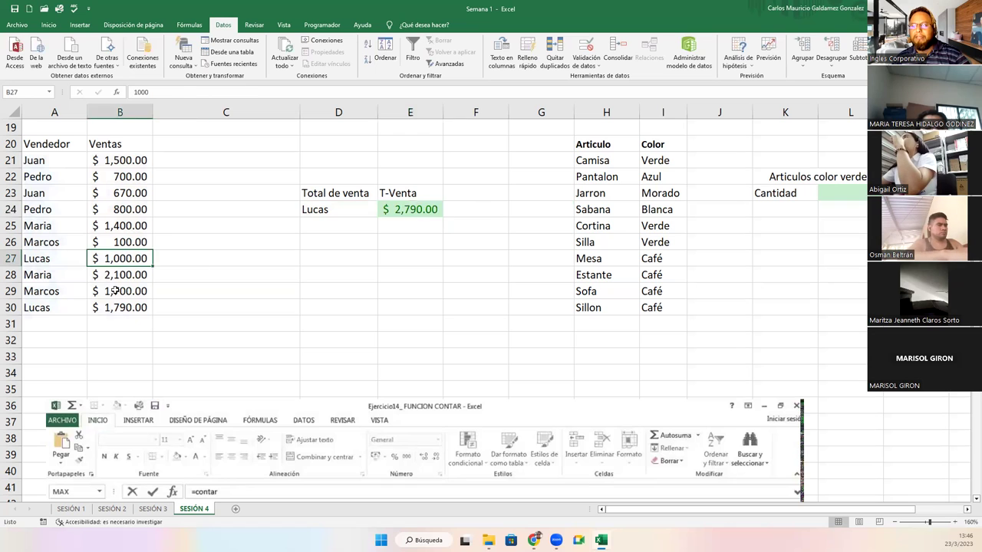
pyautogui.keyDown('ctrl'); pyautogui.click(115, 306); pyautogui.keyUp('ctrl')
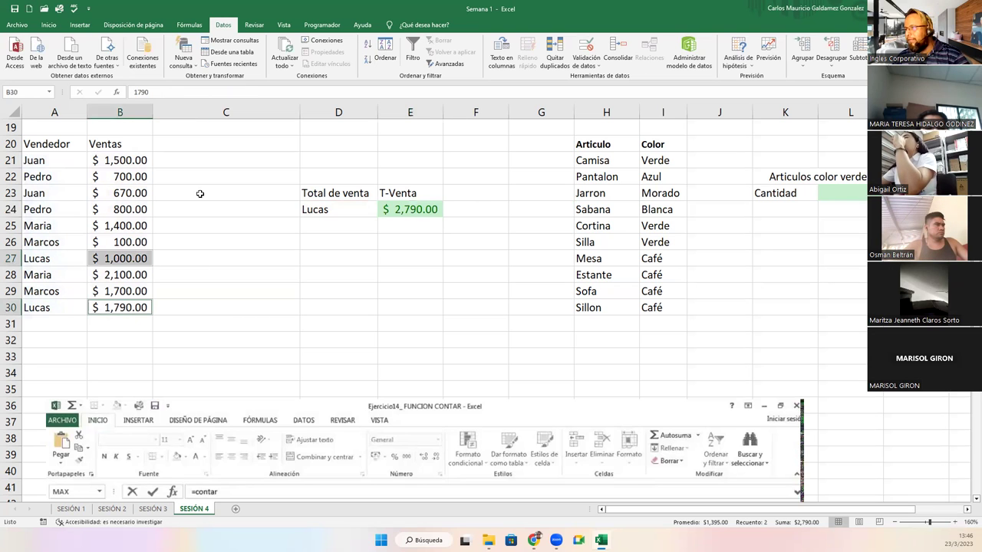
pyautogui.click(408, 209)
pyautogui.doubleClick(407, 209)
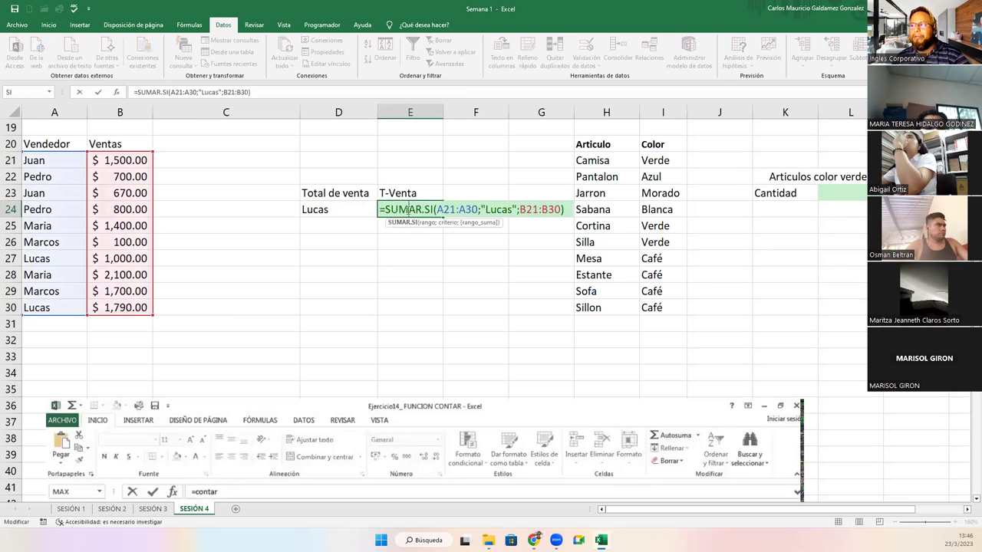
pyautogui.moveTo(482, 202); pyautogui.dragTo(517, 208)
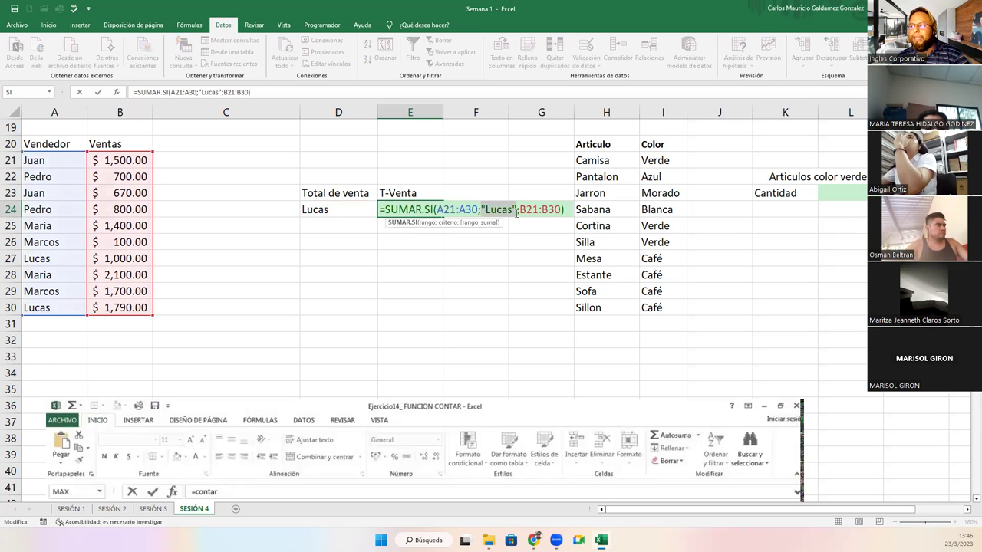
pyautogui.click(326, 210)
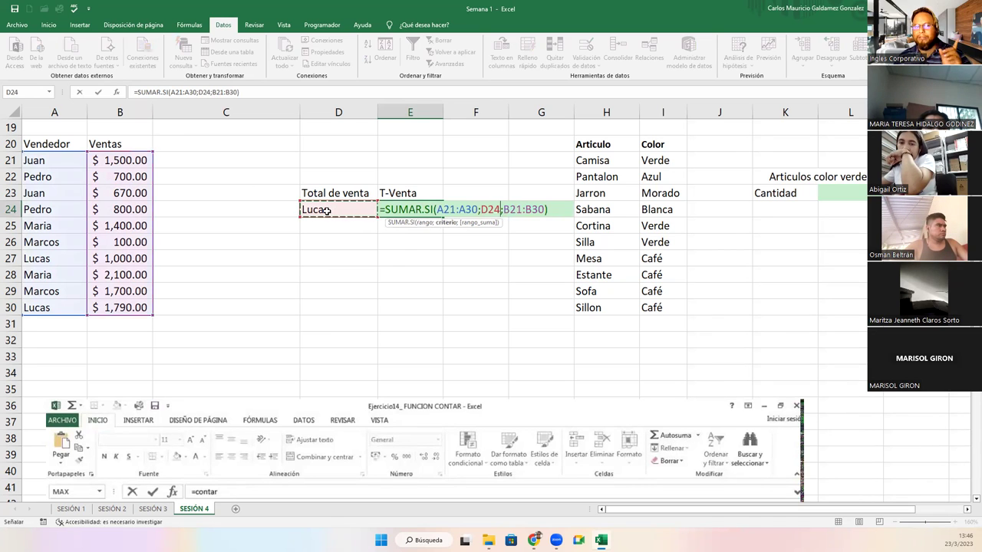
pyautogui.press('Return')
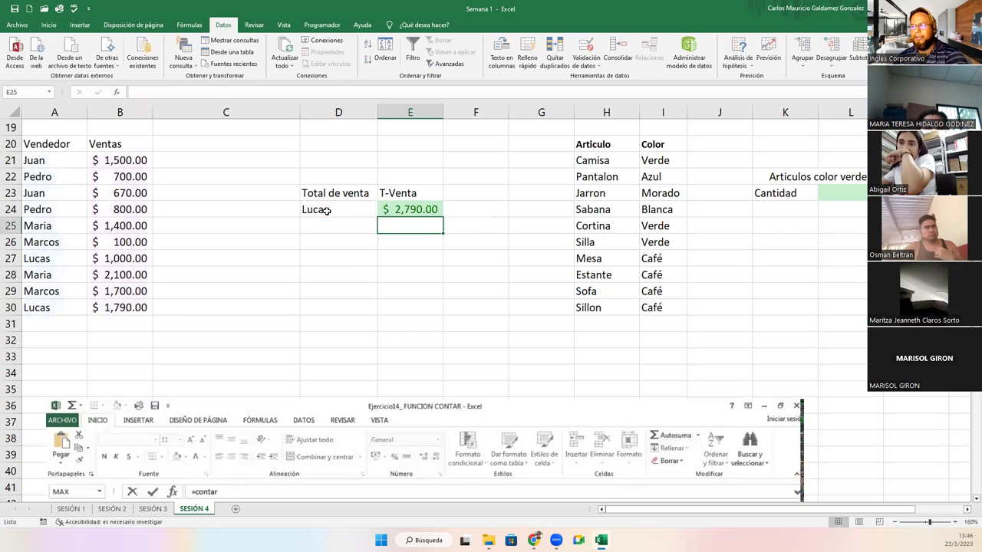
# Choose the third listed seller in the D24 drop-down list and review the recalculated T-Venta cell E24.
pyautogui.click(337, 210)
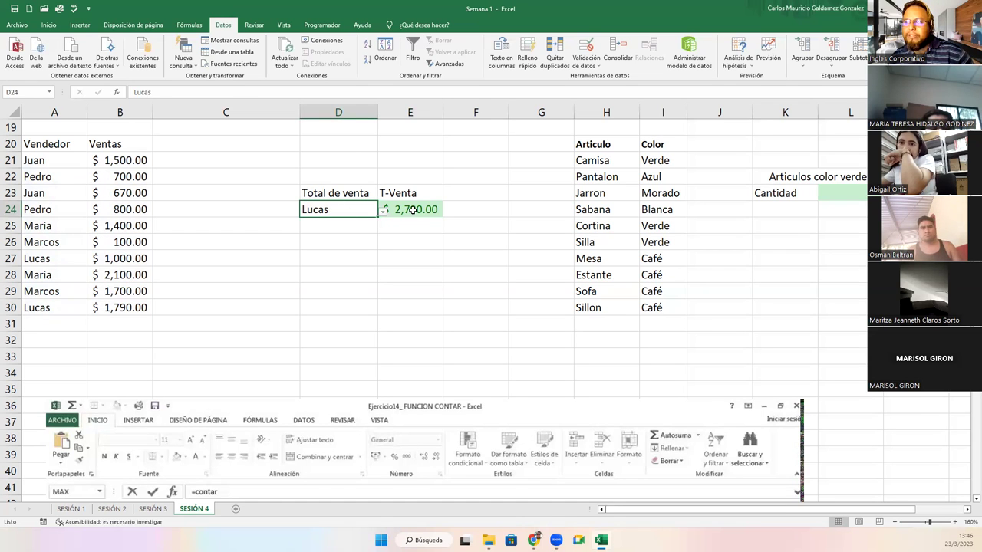
pyautogui.press('Right')
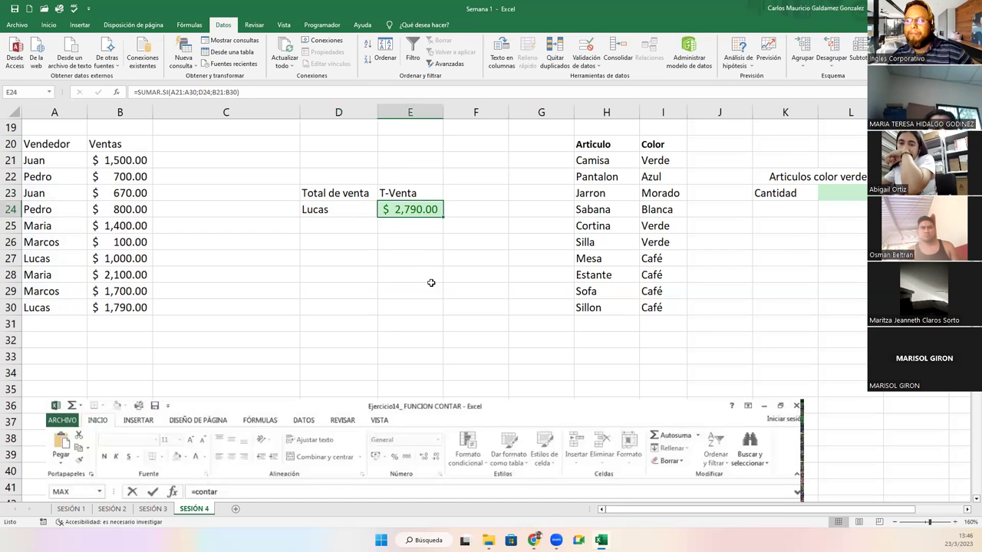
pyautogui.click(358, 212)
pyautogui.click(383, 211)
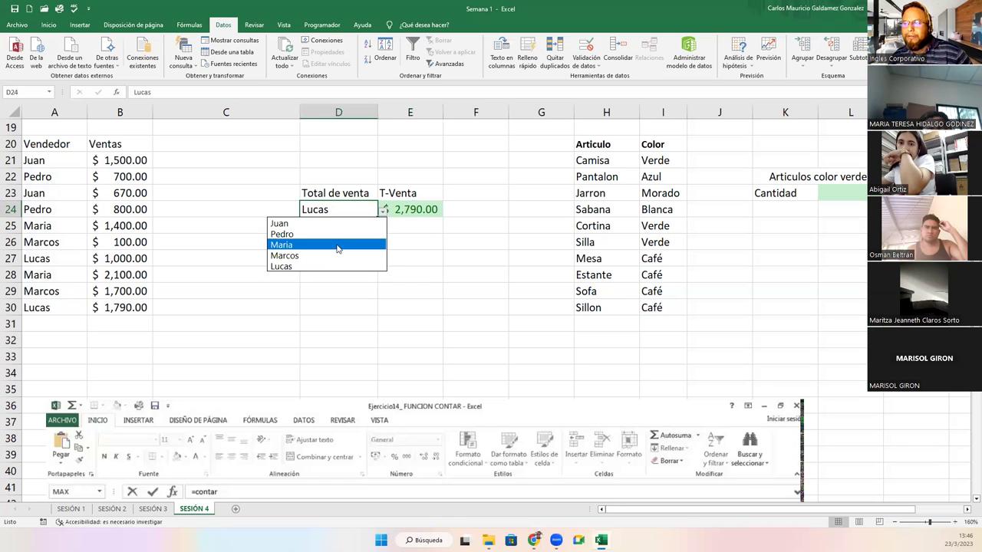
pyautogui.click(337, 245)
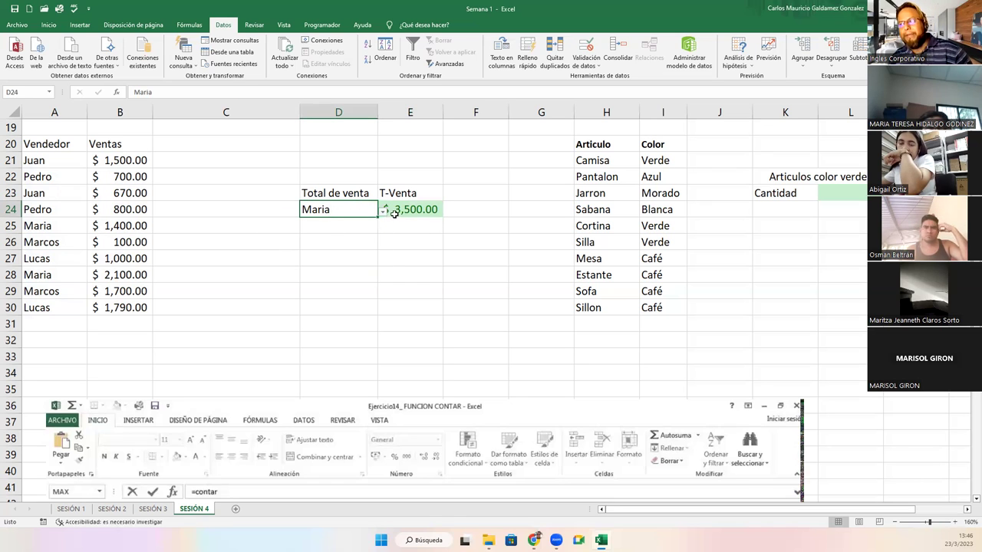
pyautogui.click(394, 213)
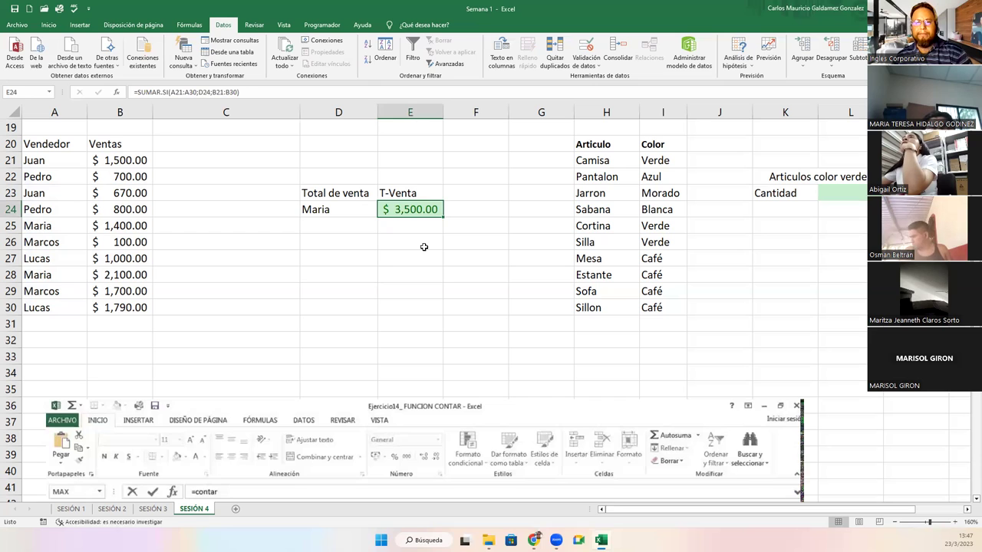
pyautogui.click(383, 224)
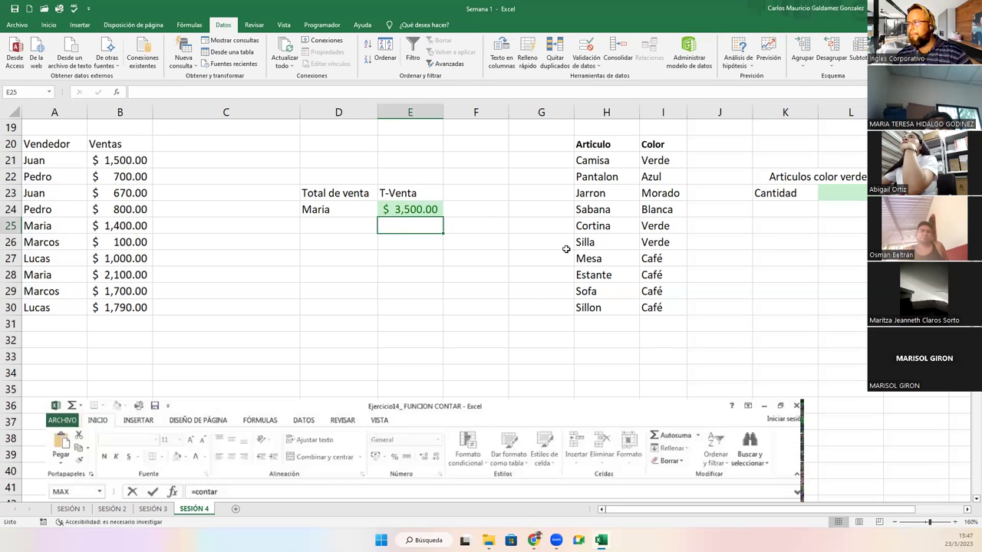
# Capture a screen snip of the Articulo and Color table together with the Articulos color verde block.
pyautogui.click(966, 510)
pyautogui.click(967, 509)
pyautogui.click(967, 509)
pyautogui.click(967, 509)
pyautogui.click(967, 510)
pyautogui.click(967, 509)
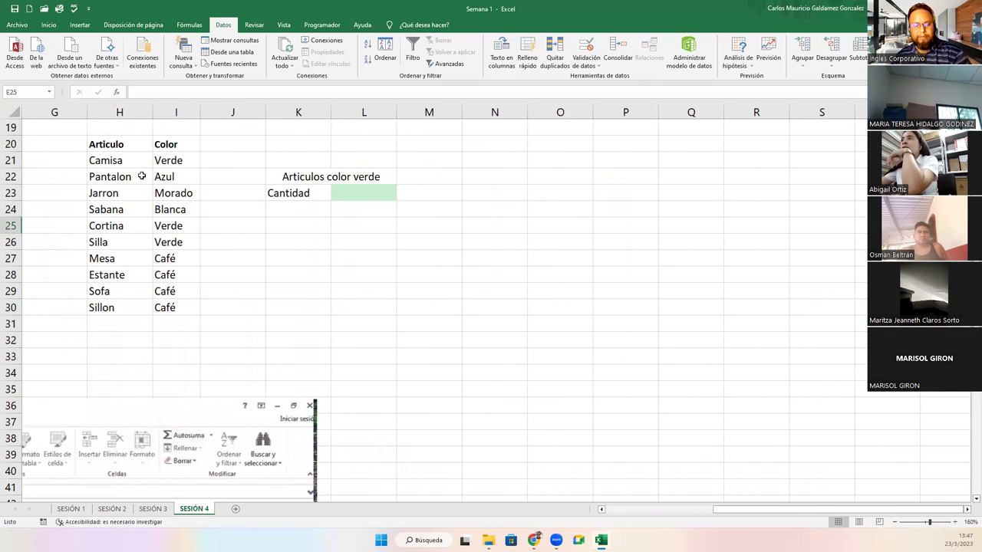
pyautogui.press('super+shift+s')
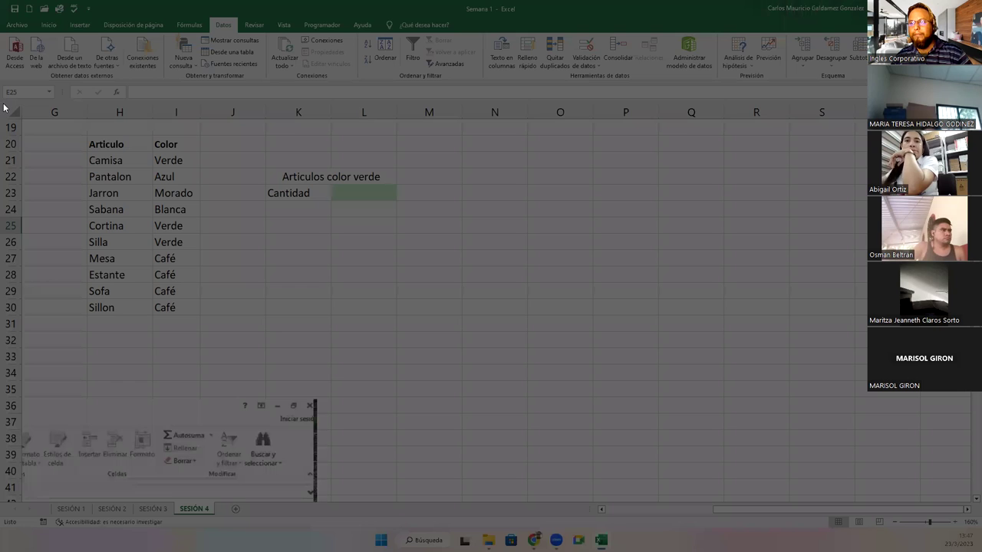
pyautogui.moveTo(3, 102); pyautogui.dragTo(430, 332)
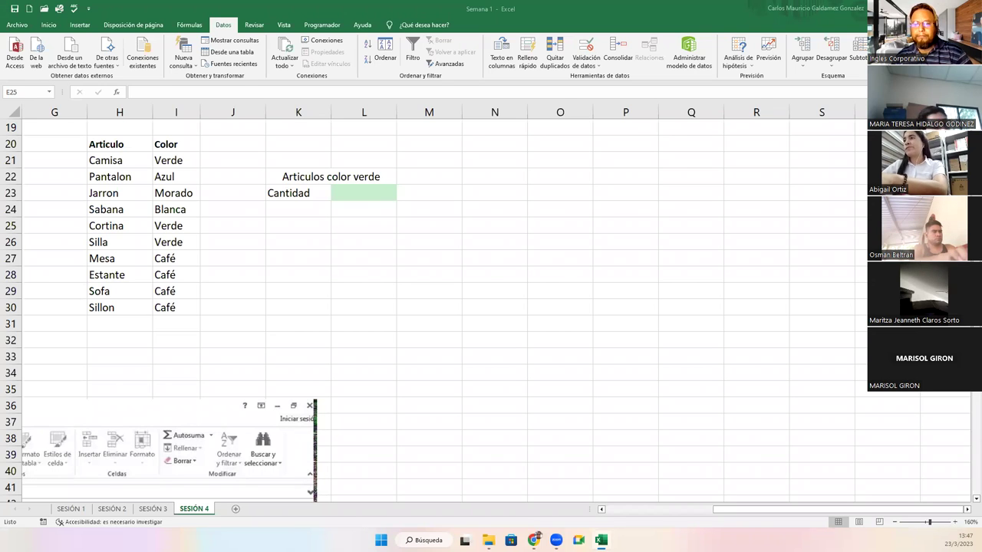
# Review the article and color entries in H21:I30 and add a Precio header in J20.
pyautogui.click(108, 145)
pyautogui.moveTo(110, 157); pyautogui.dragTo(113, 307)
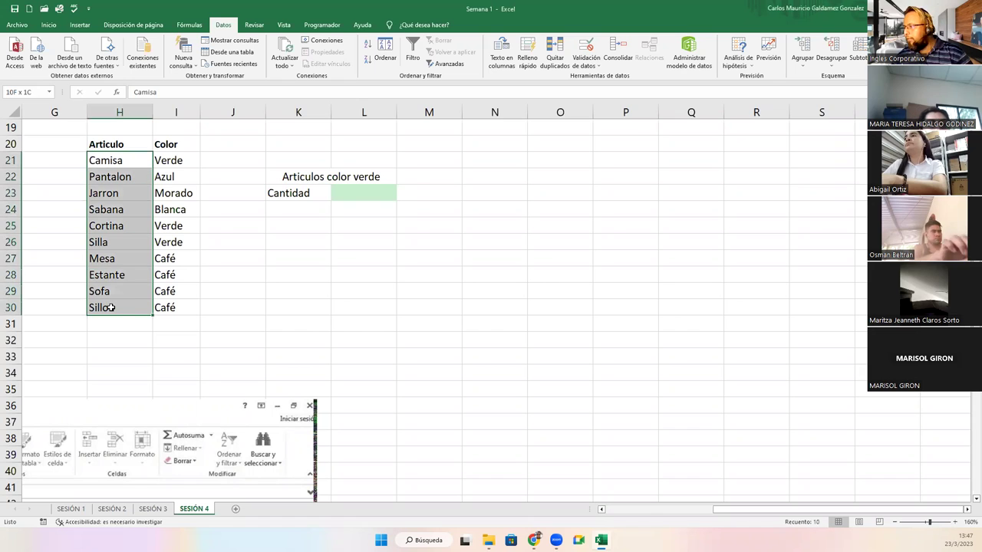
pyautogui.moveTo(171, 163); pyautogui.dragTo(171, 305)
pyautogui.click(217, 145)
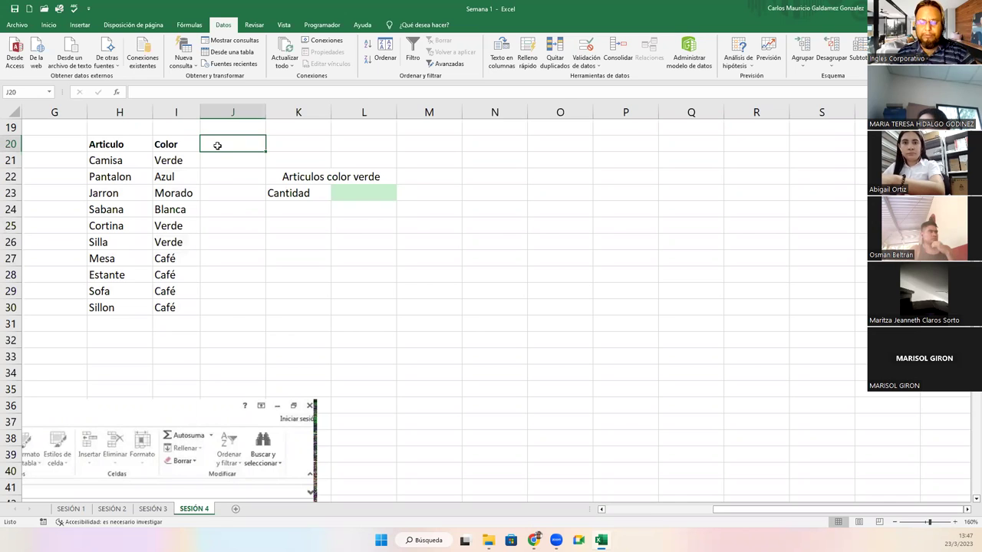
pyautogui.write('Precio')
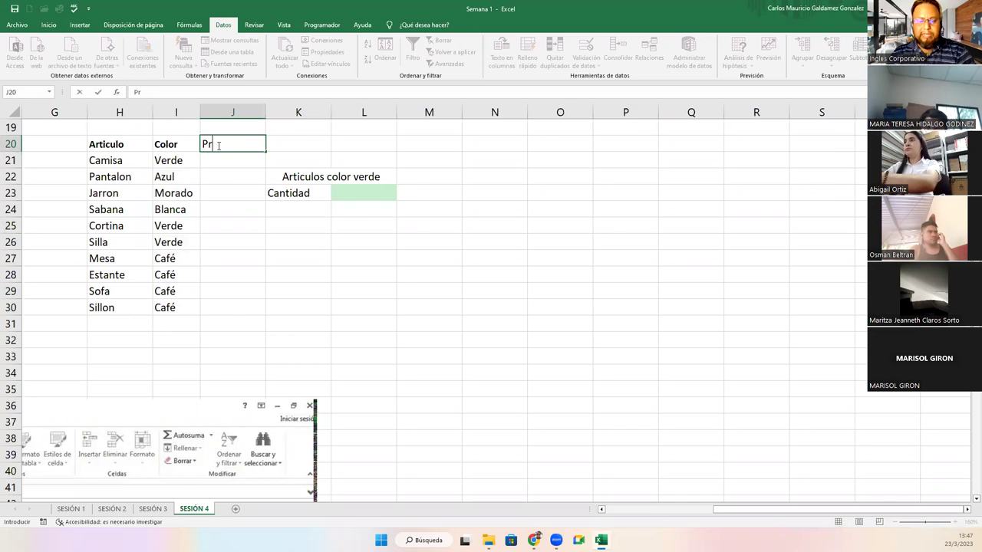
pyautogui.press('Return')
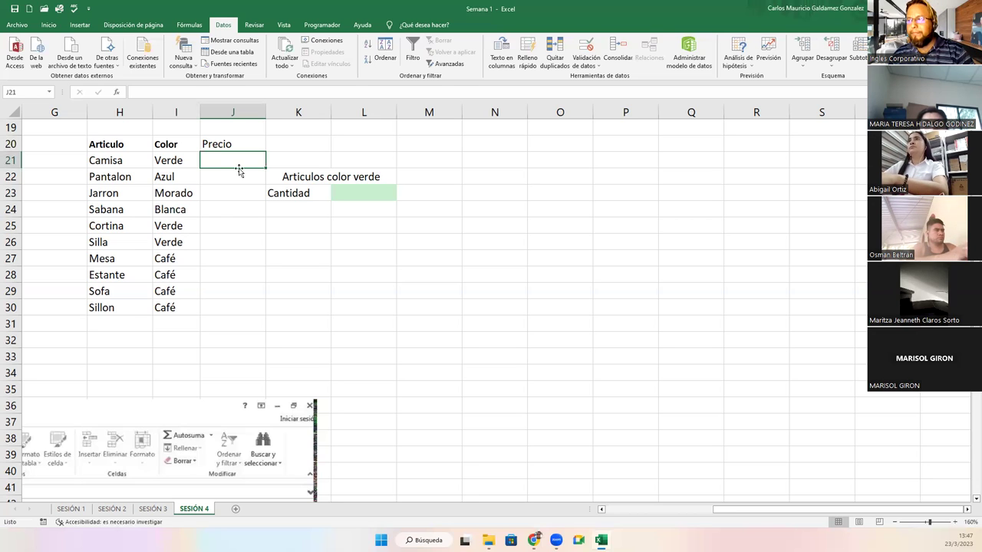
# Shorten the K22 title to "Articulos color" and clear the Cantidad label from K23.
pyautogui.click(323, 179)
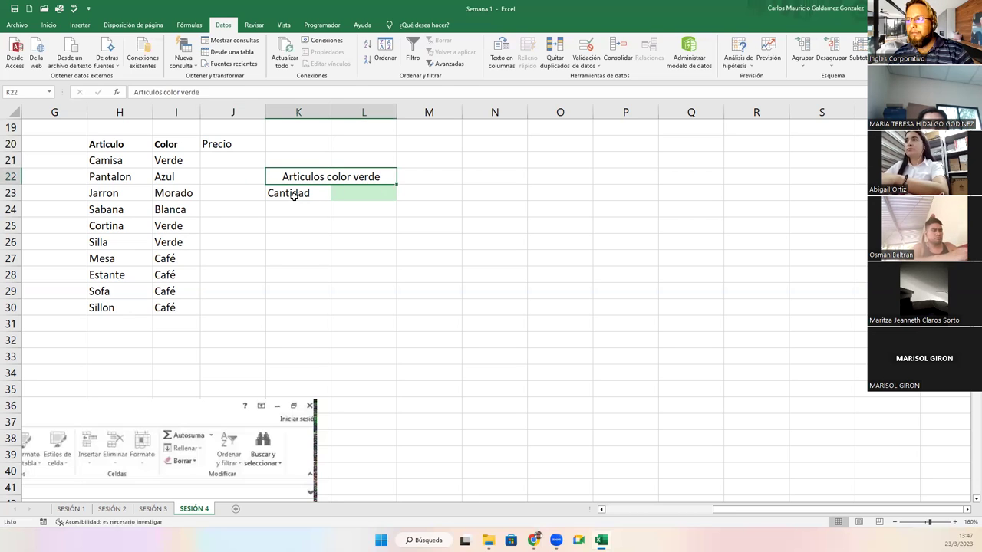
pyautogui.click(296, 196)
pyautogui.click(325, 178)
pyautogui.doubleClick(376, 177)
pyautogui.doubleClick(375, 177)
pyautogui.press('BackSpace')
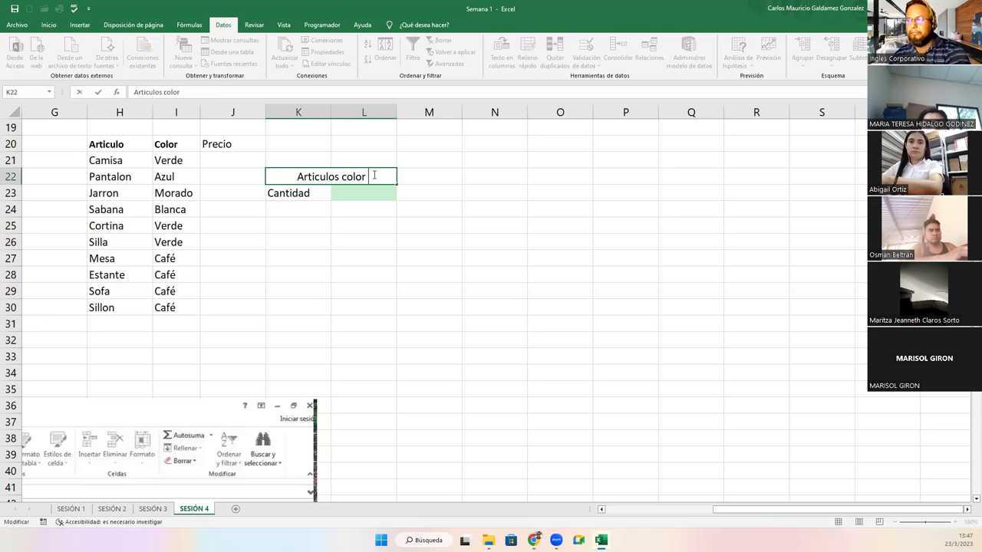
pyautogui.doubleClick(286, 196)
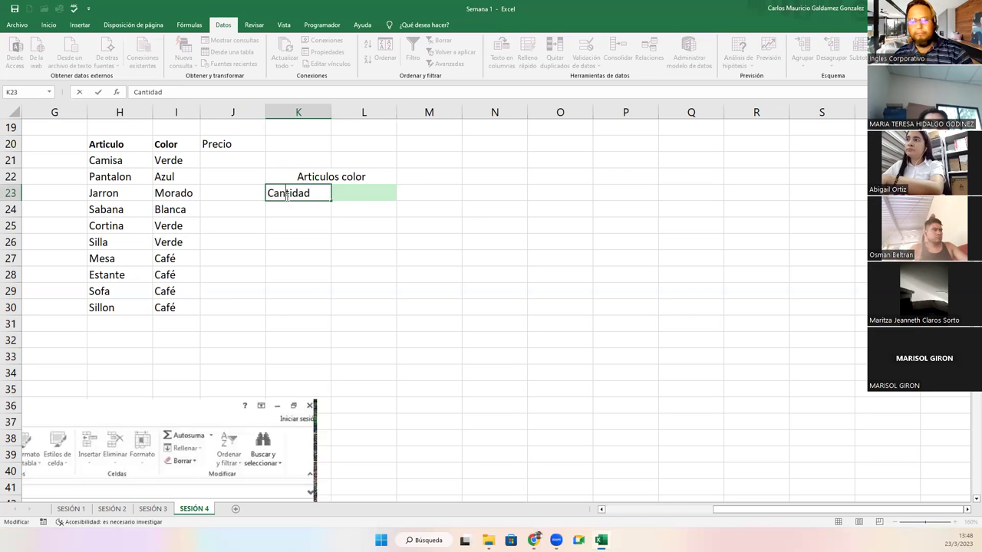
pyautogui.press('Escape')
pyautogui.press('Delete')
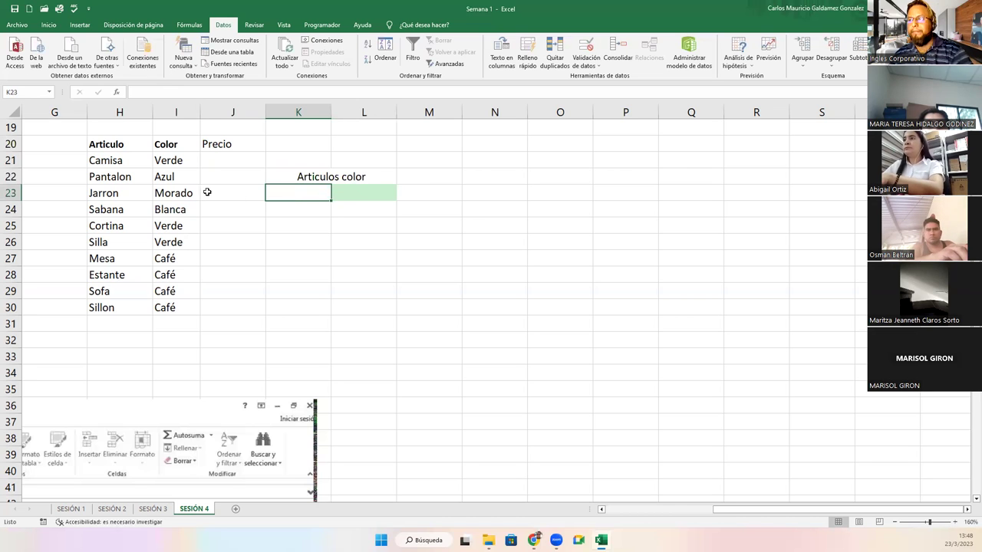
# Enter 1500 as the Camisa price in J21 and copy it to the other green articles in J25:J26.
pyautogui.click(218, 162)
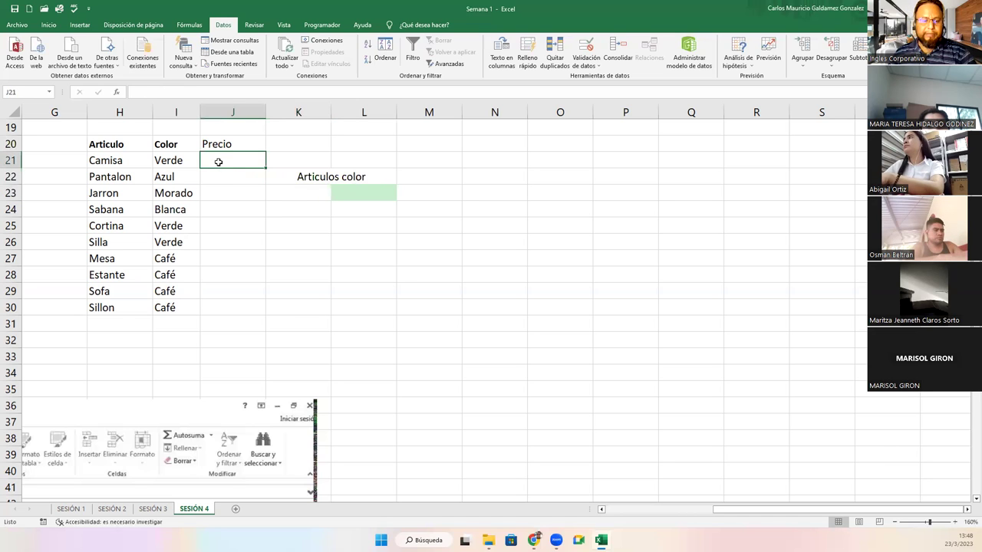
pyautogui.write('1500')
pyautogui.click(218, 162)
pyautogui.hotkey('ctrl', 'c')
pyautogui.moveTo(218, 233); pyautogui.dragTo(217, 244)
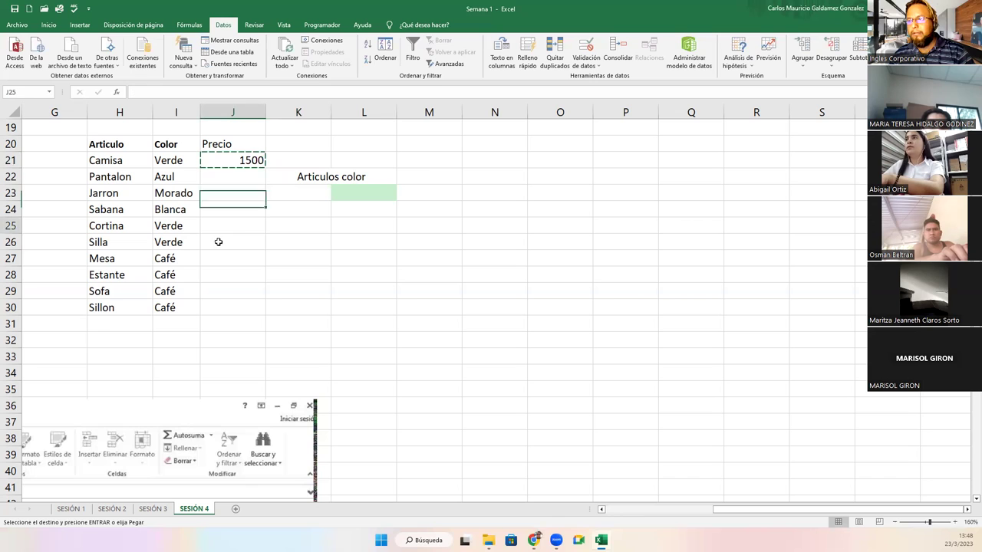
pyautogui.hotkey('ctrl', 'v')
pyautogui.click(218, 262)
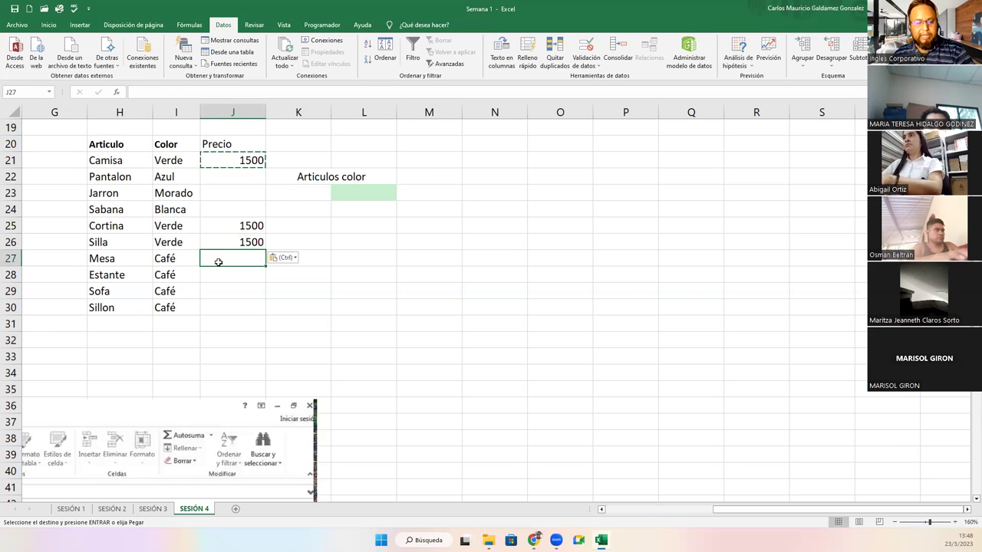
# Set the Camisa price in J21 to 15 and copy it to Cortina and Silla in J25:J26.
pyautogui.click(233, 166)
pyautogui.write('1')
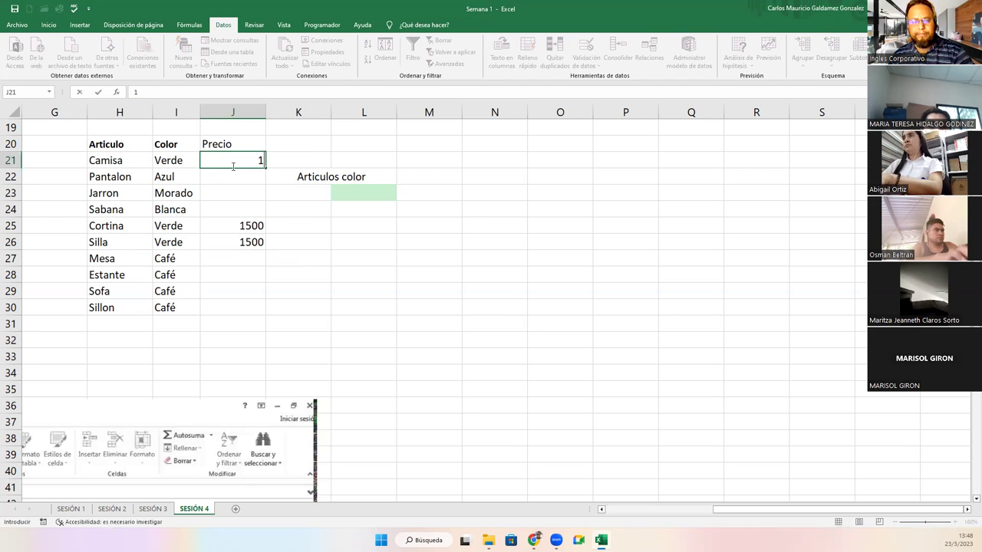
pyautogui.write('5.')
pyautogui.press('Return')
pyautogui.click(232, 162)
pyautogui.hotkey('ctrl', 'c')
pyautogui.click(233, 208)
pyautogui.moveTo(232, 226); pyautogui.dragTo(233, 242)
pyautogui.hotkey('ctrl', 'v')
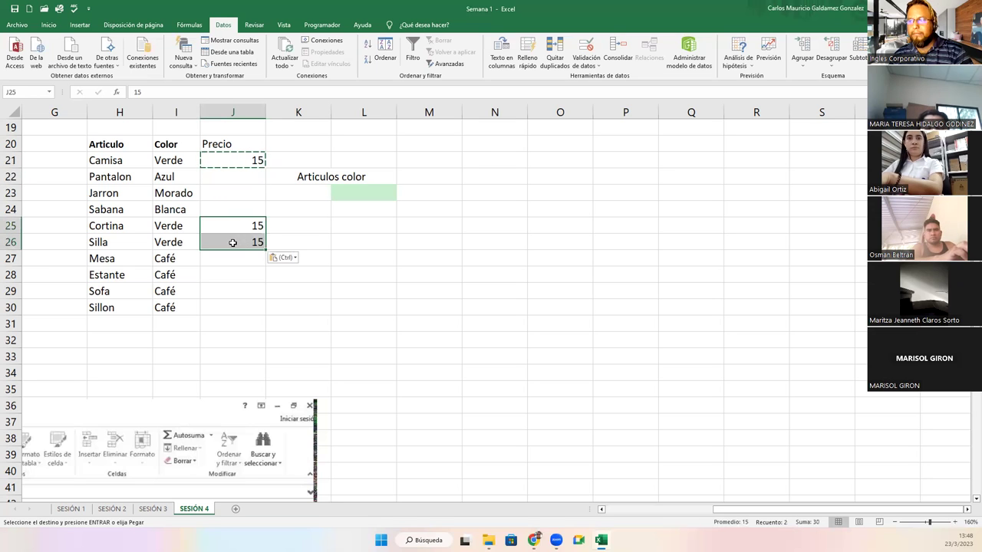
# Enter the prices 11 for Pantalon, 10 for Jarron and 16 for Sabana in J22:J24.
pyautogui.click(232, 177)
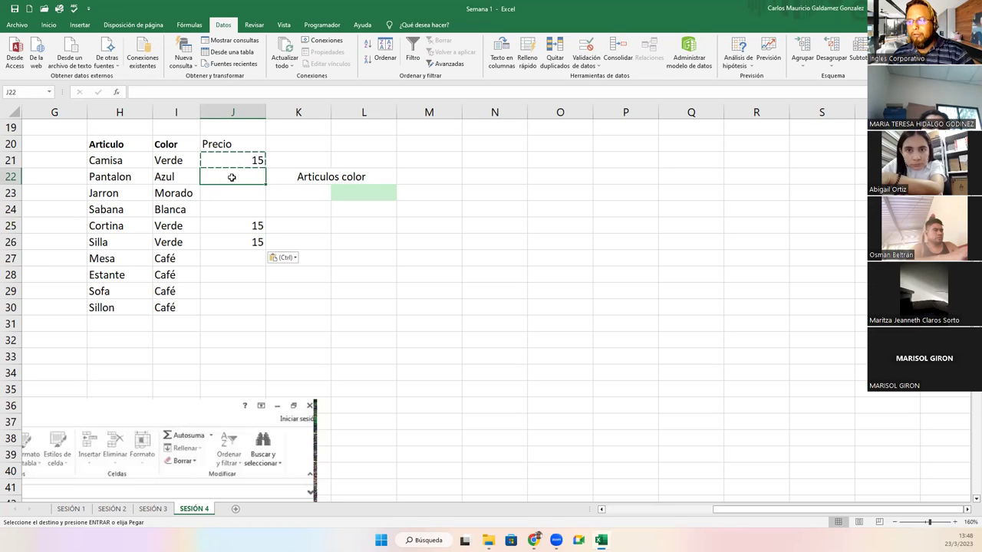
pyautogui.write('11')
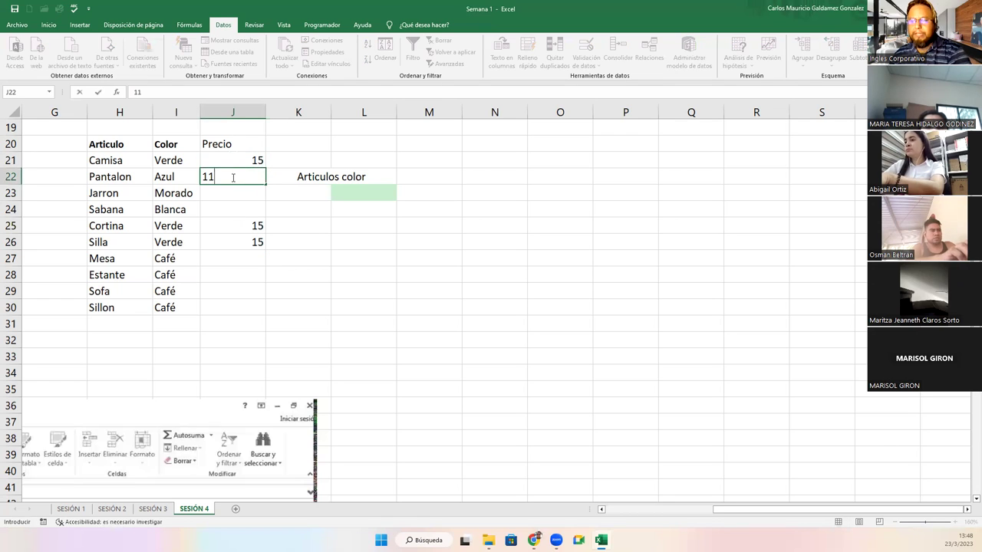
pyautogui.press('Return')
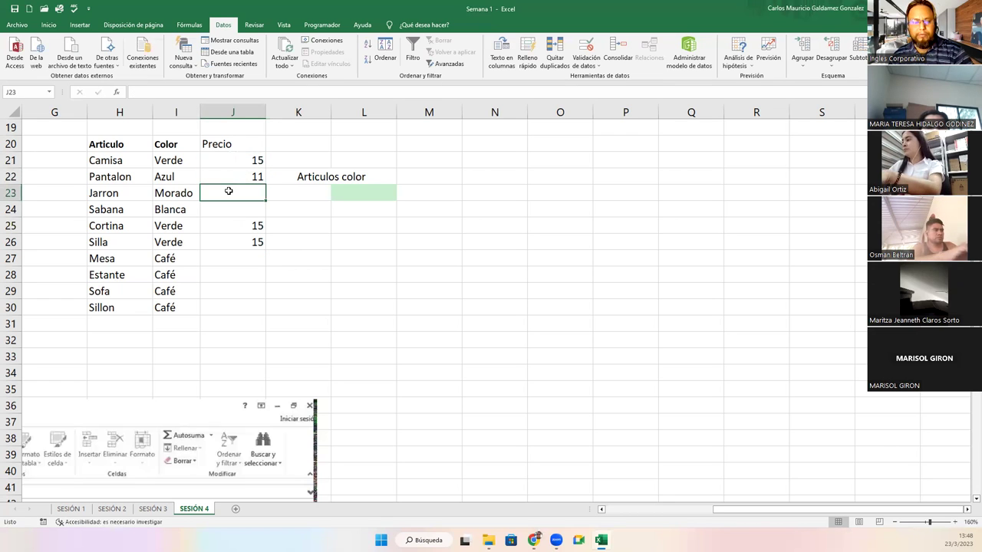
pyautogui.write('10')
pyautogui.press('Return')
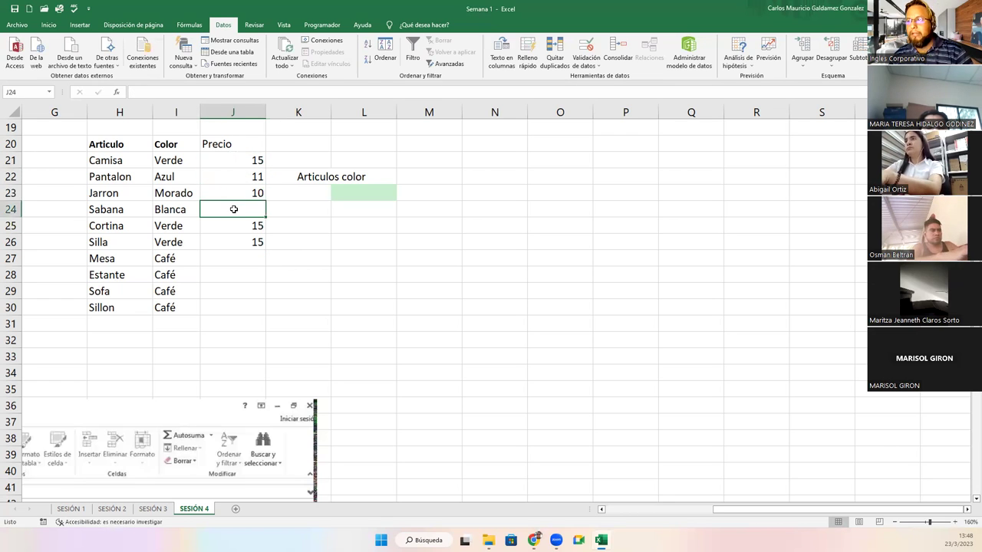
pyautogui.write('16')
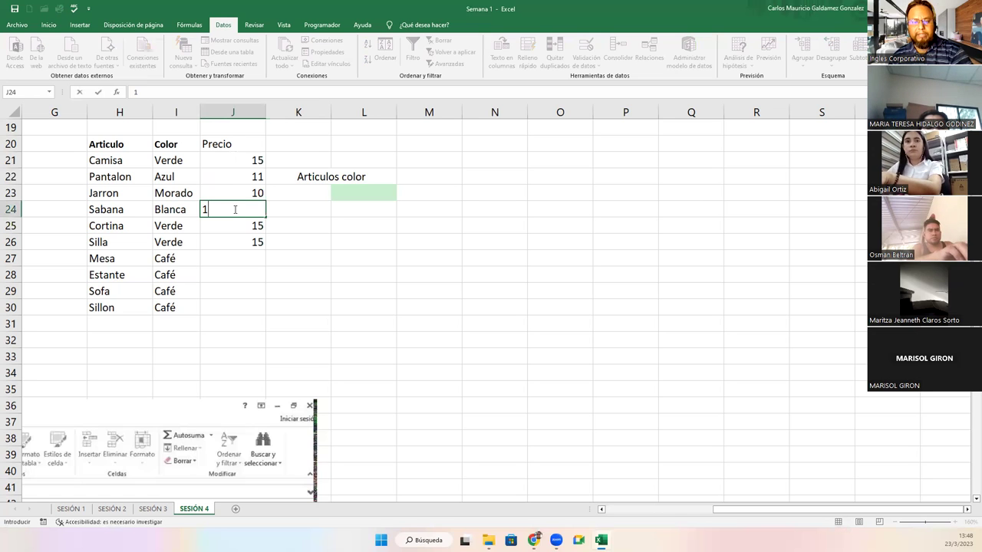
pyautogui.press('Return')
# Enter 17 as the Mesa price in J27 and copy it to the other Café articles in J28:J30.
pyautogui.press('Return')
pyautogui.press('Return')
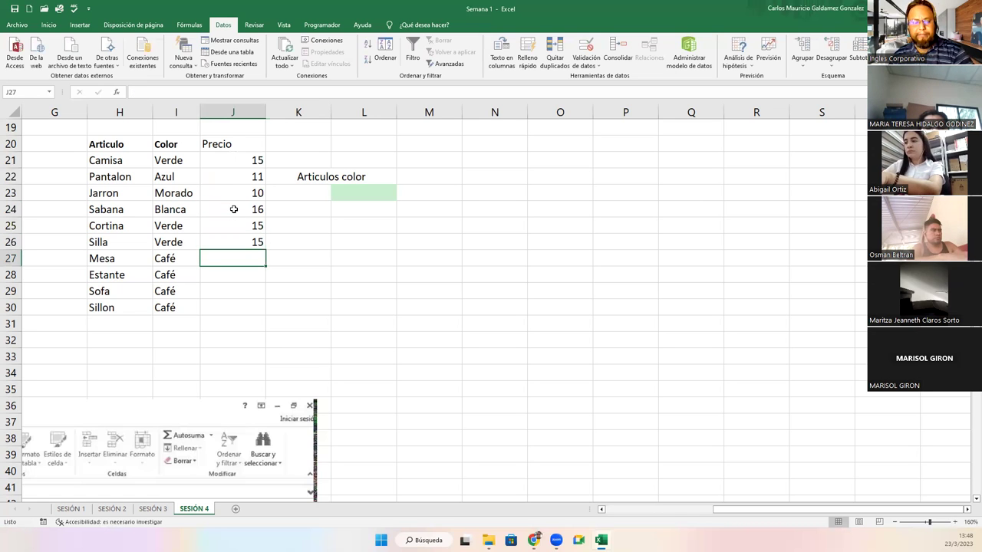
pyautogui.write('17')
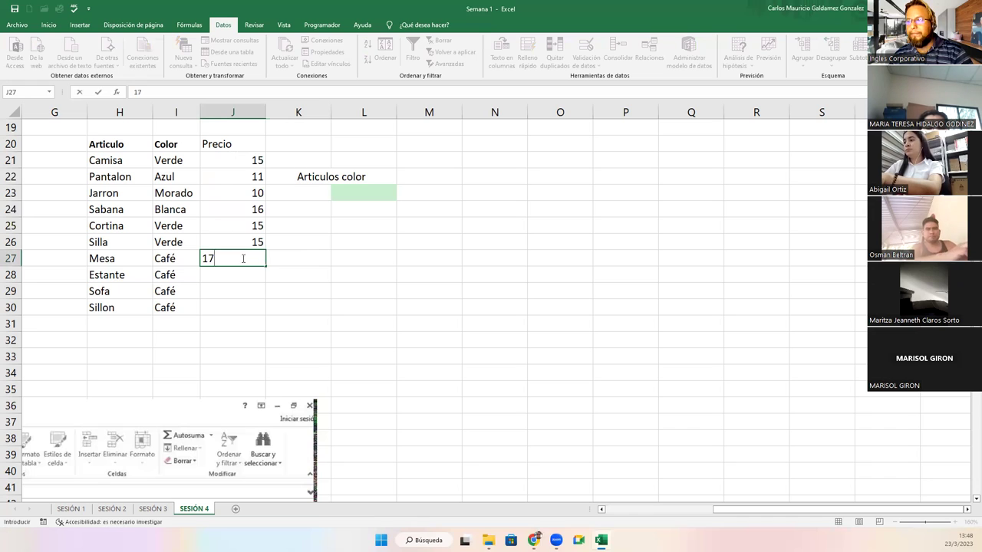
pyautogui.press('Return')
pyautogui.hotkey('ctrl', 'c')
pyautogui.moveTo(230, 274); pyautogui.dragTo(230, 305)
pyautogui.hotkey('ctrl', 'v')
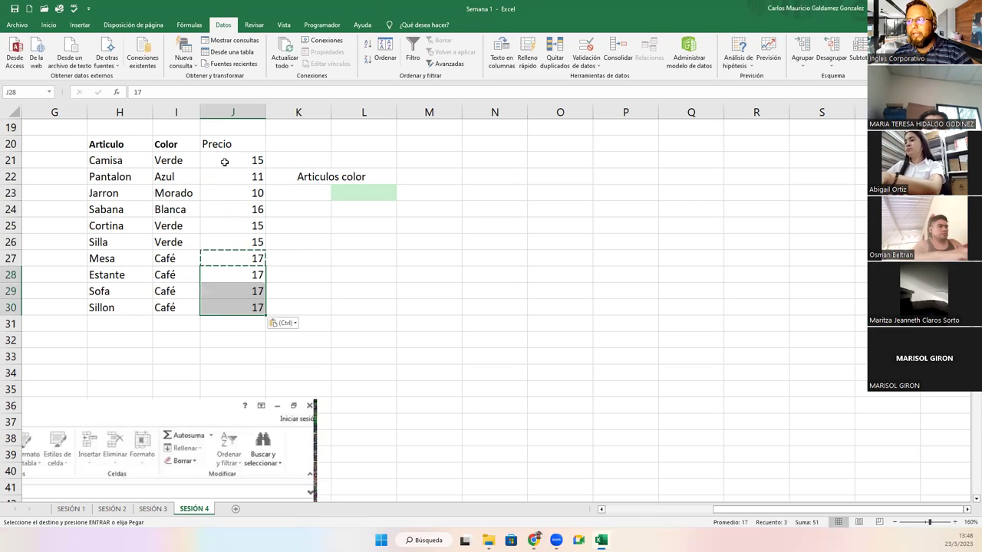
# Apply the dollar accounting number format to the prices in J21:J30.
pyautogui.moveTo(225, 161); pyautogui.dragTo(234, 309)
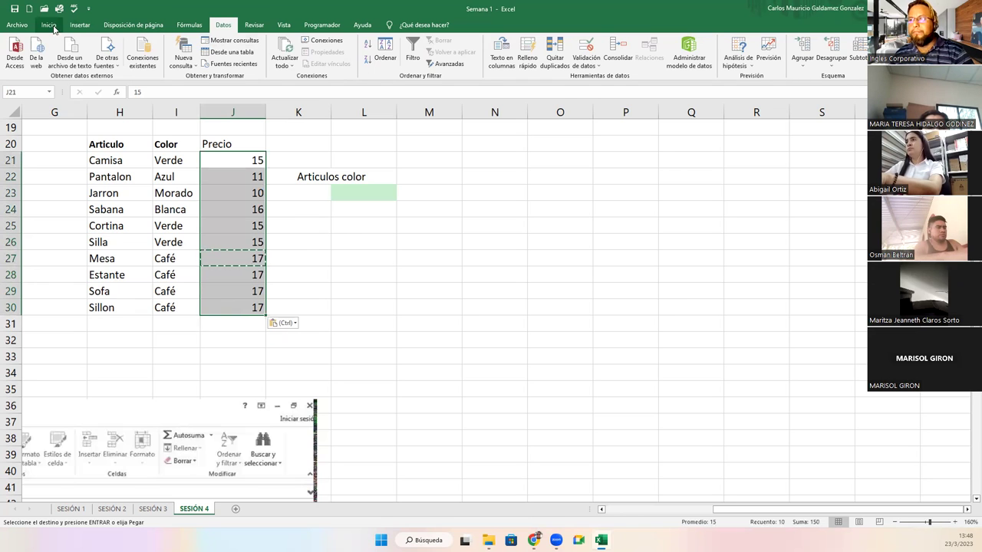
pyautogui.click(51, 25)
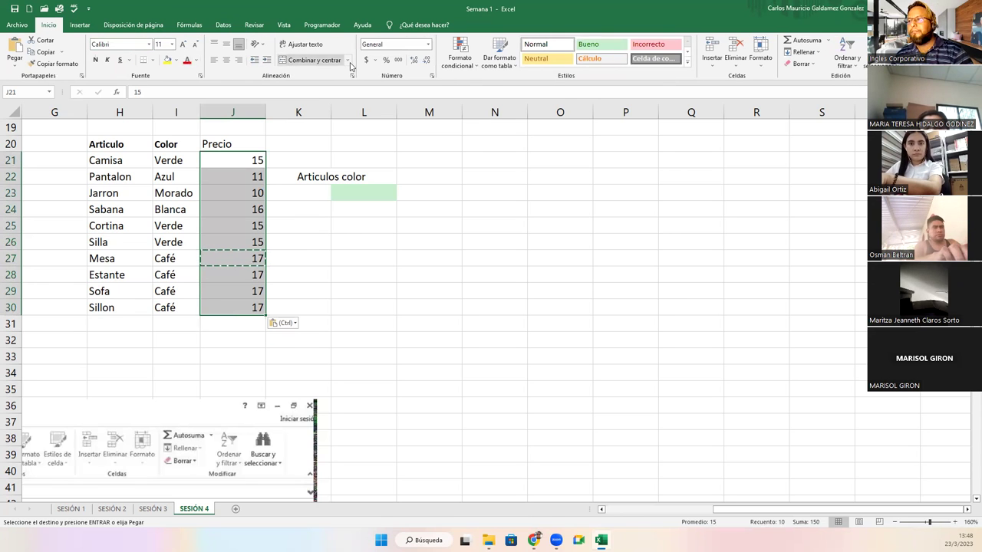
pyautogui.click(366, 60)
# Move the Articulos color title and its green result cell to L23:M24, and merge and center the title across L23:M23.
pyautogui.click(353, 182)
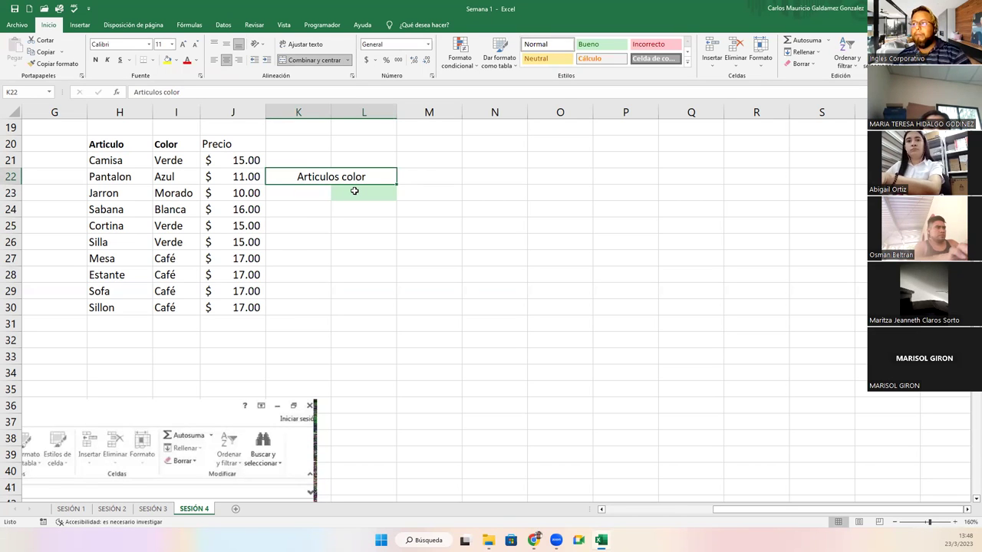
pyautogui.click(354, 191)
pyautogui.moveTo(320, 177)
pyautogui.mouseDown()
pyautogui.moveTo(346, 193)
pyautogui.moveTo(423, 193)
pyautogui.mouseUp()
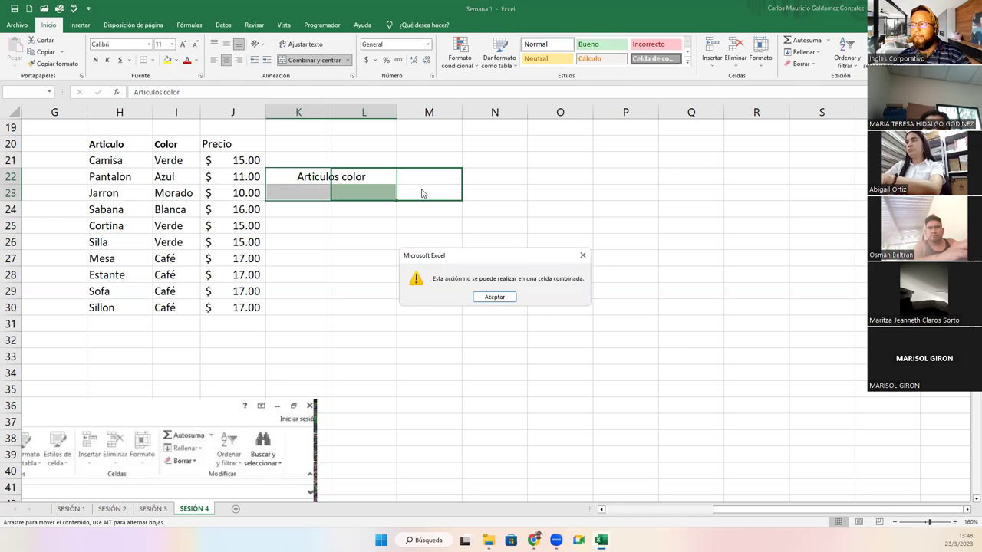
pyautogui.click(494, 298)
pyautogui.moveTo(390, 169); pyautogui.dragTo(421, 204)
pyautogui.click(454, 296)
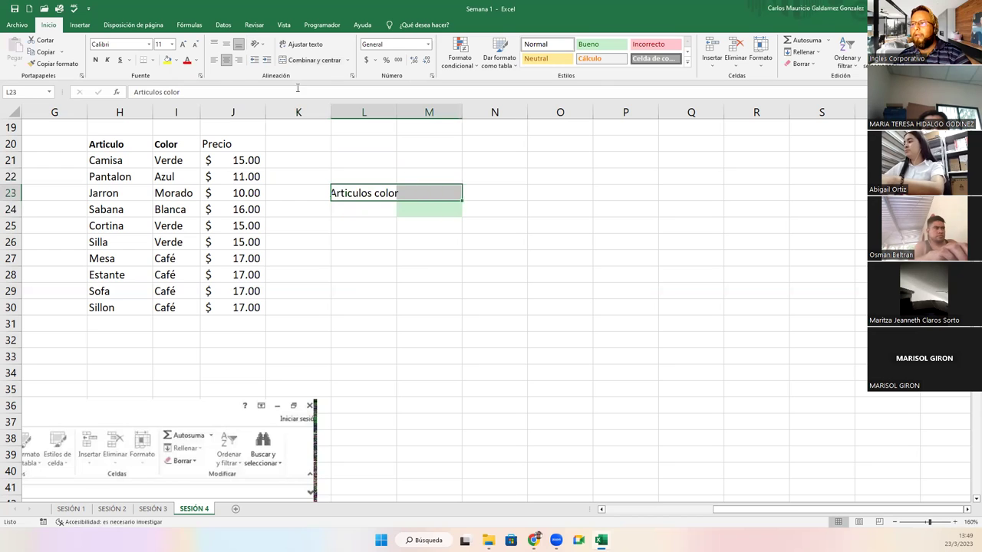
pyautogui.click(308, 60)
# Capture a screen snip of the article table together with the Articulos color block.
pyautogui.click(374, 207)
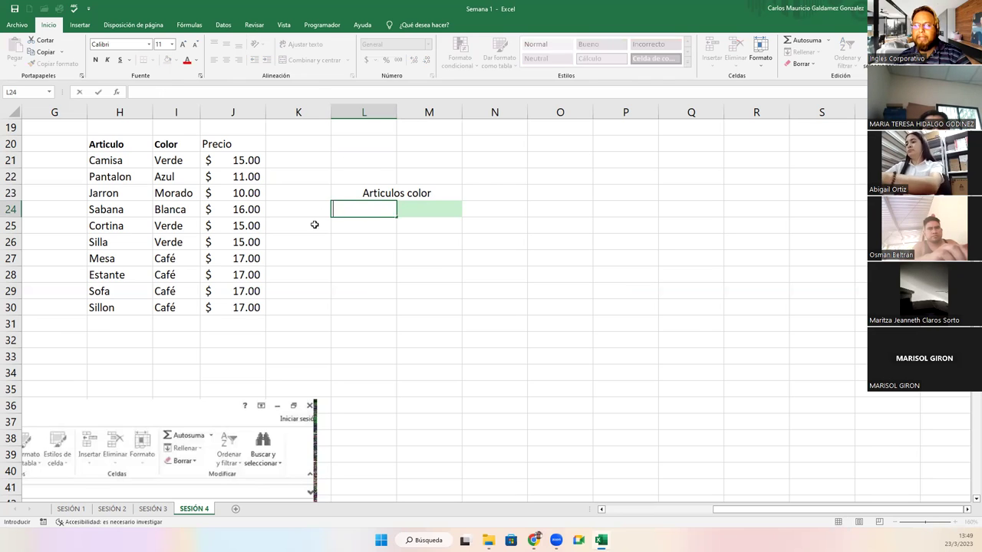
pyautogui.click(422, 213)
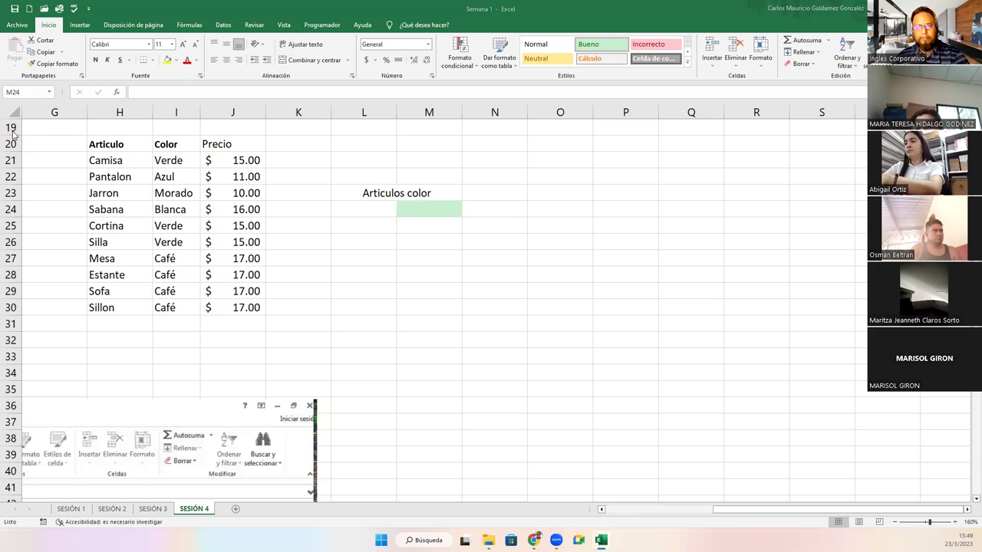
pyautogui.press('super+shift+s')
pyautogui.moveTo(4, 101); pyautogui.dragTo(546, 363)
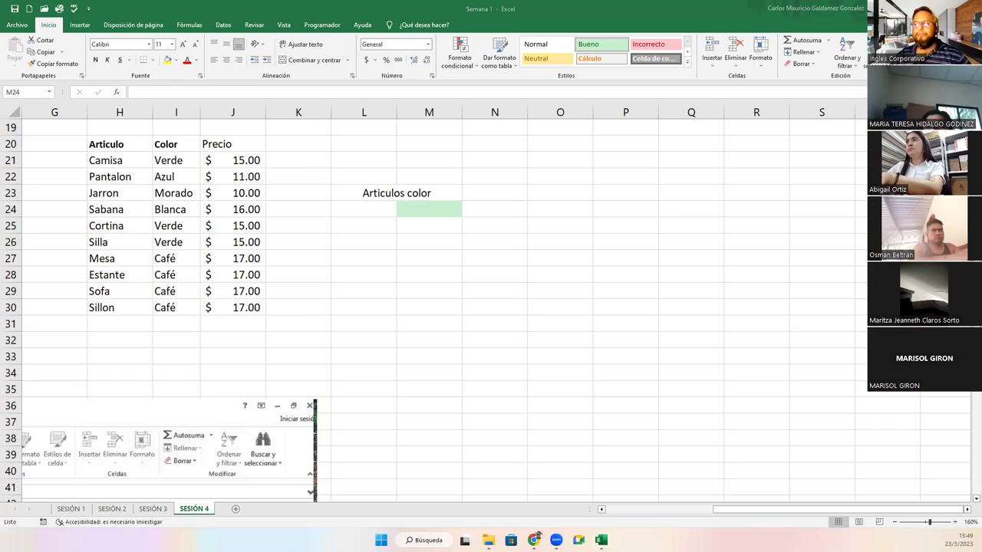
pyautogui.click(361, 223)
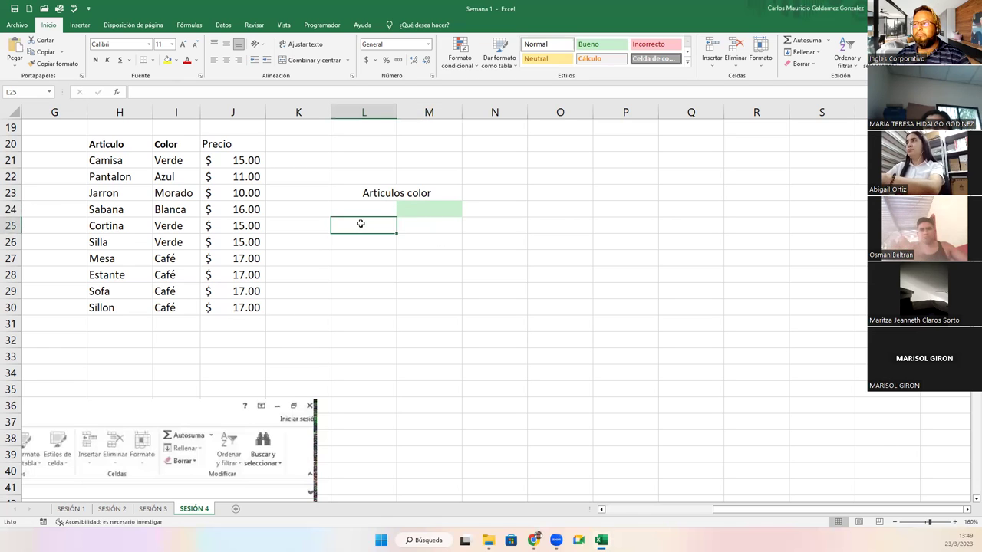
pyautogui.moveTo(360, 223); pyautogui.dragTo(418, 234)
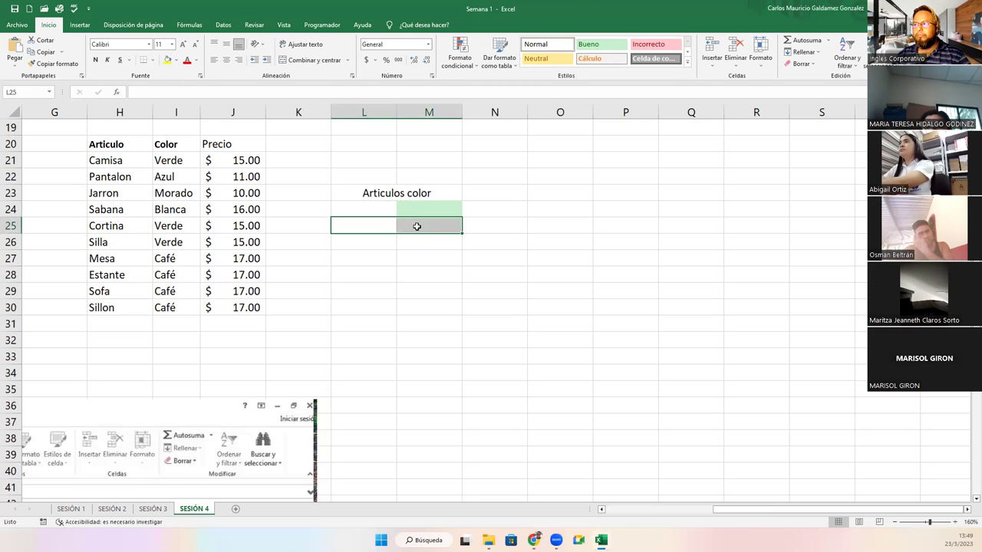
pyautogui.click(386, 209)
# Start a CONTAR.SI formula in the green result cell M24.
pyautogui.click(415, 212)
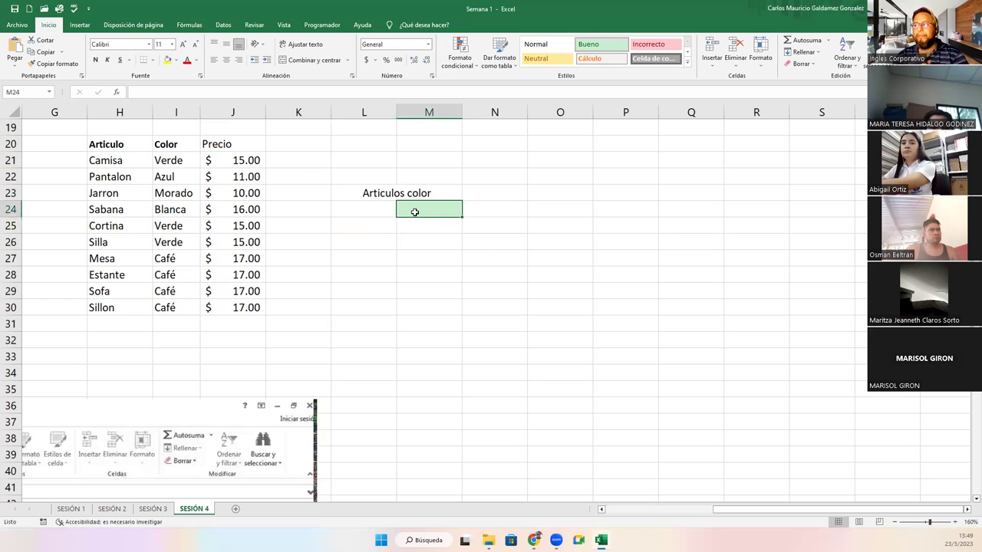
pyautogui.write('=')
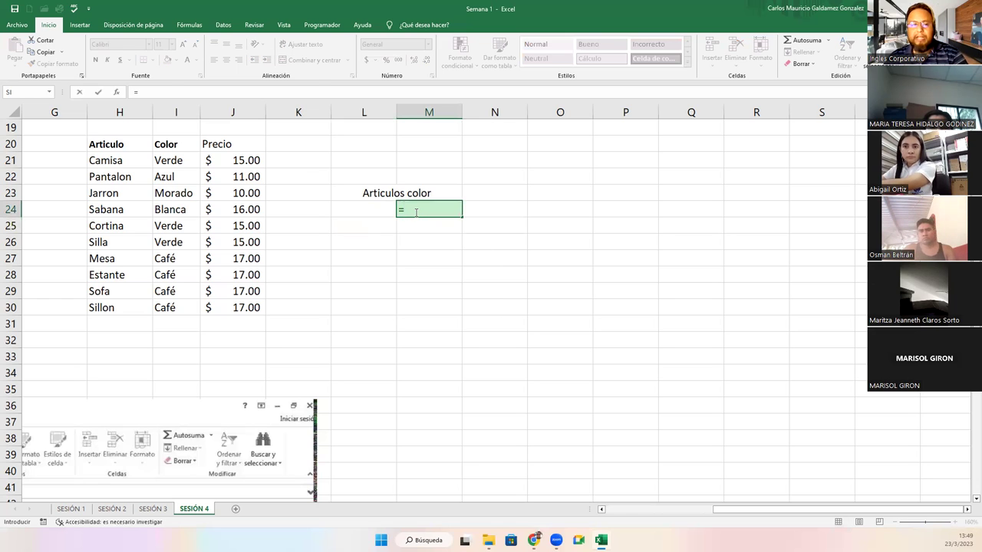
pyautogui.write('conta')
pyautogui.press('Down')
pyautogui.press('Down')
pyautogui.press('Down')
pyautogui.press('Down')
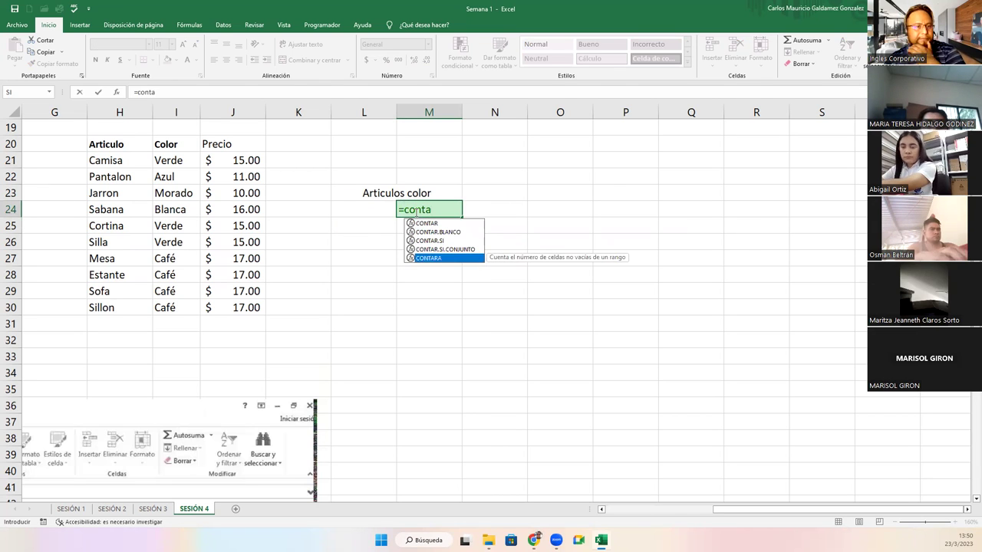
pyautogui.write('r')
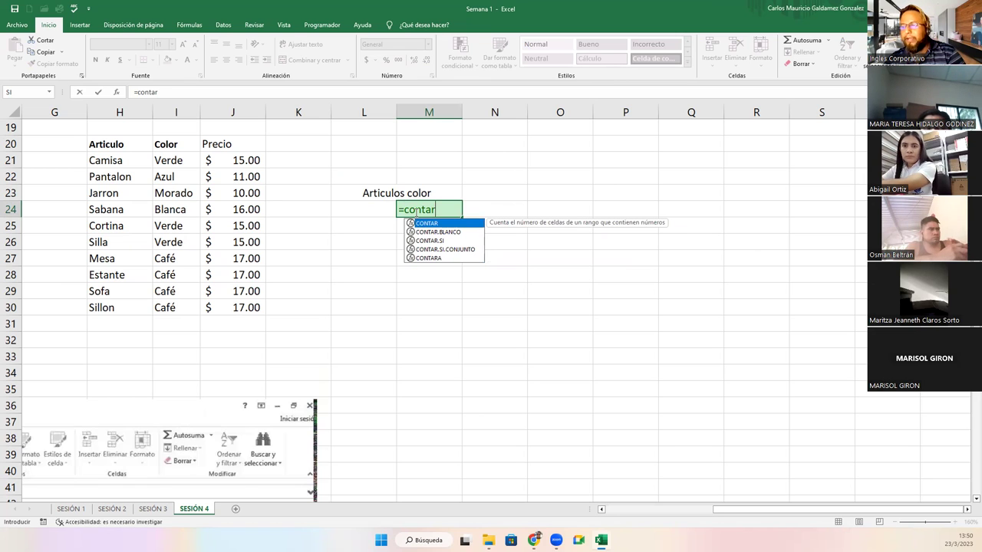
pyautogui.write('.')
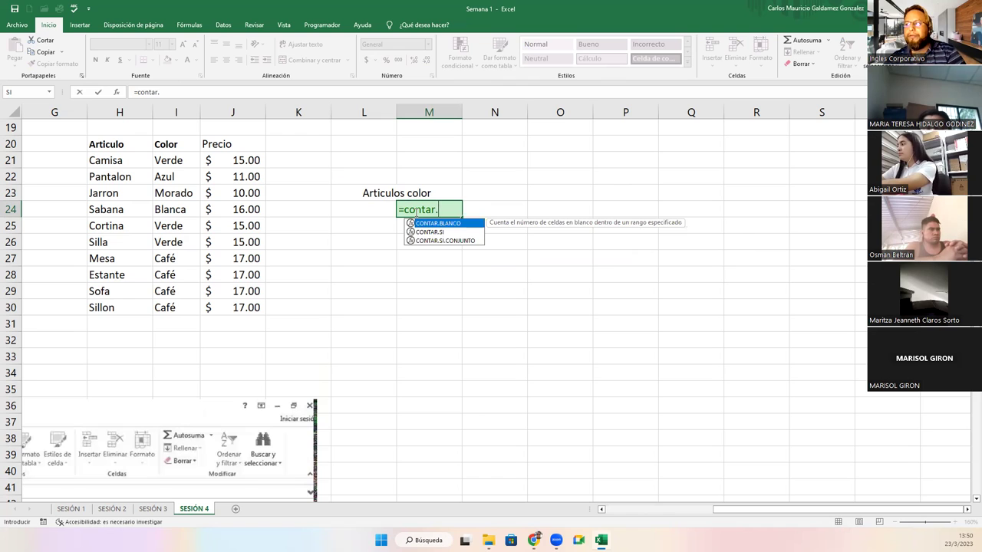
pyautogui.press('Down')
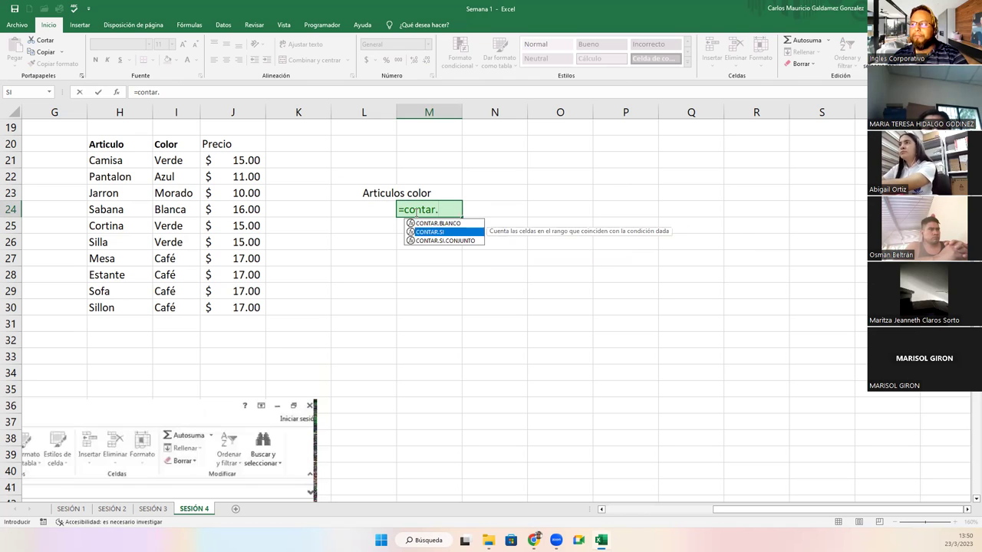
pyautogui.press('Tab')
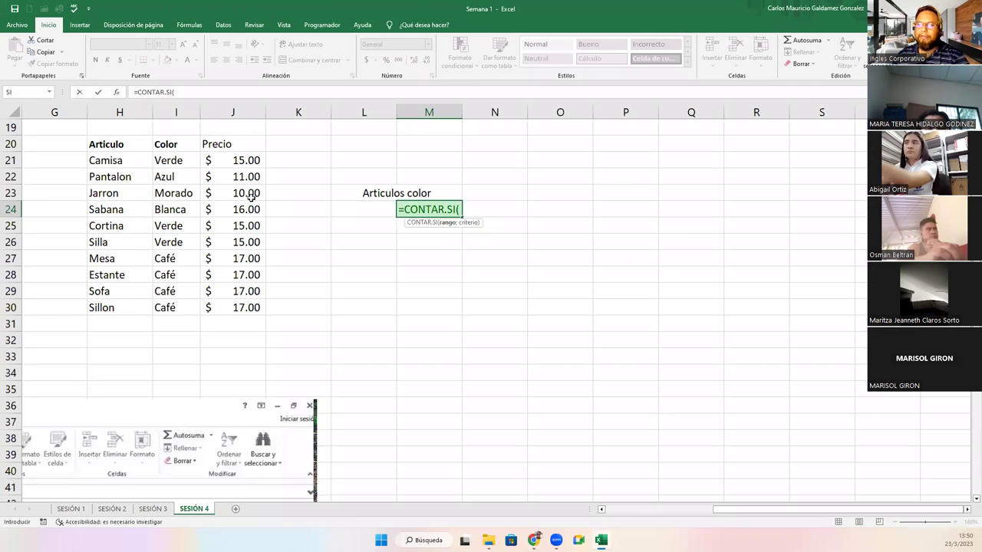
# Complete the CONTAR.SI formula with the color range I21:I30 and L24 as the criterion, keeping M24 selected.
pyautogui.moveTo(169, 159); pyautogui.dragTo(163, 309)
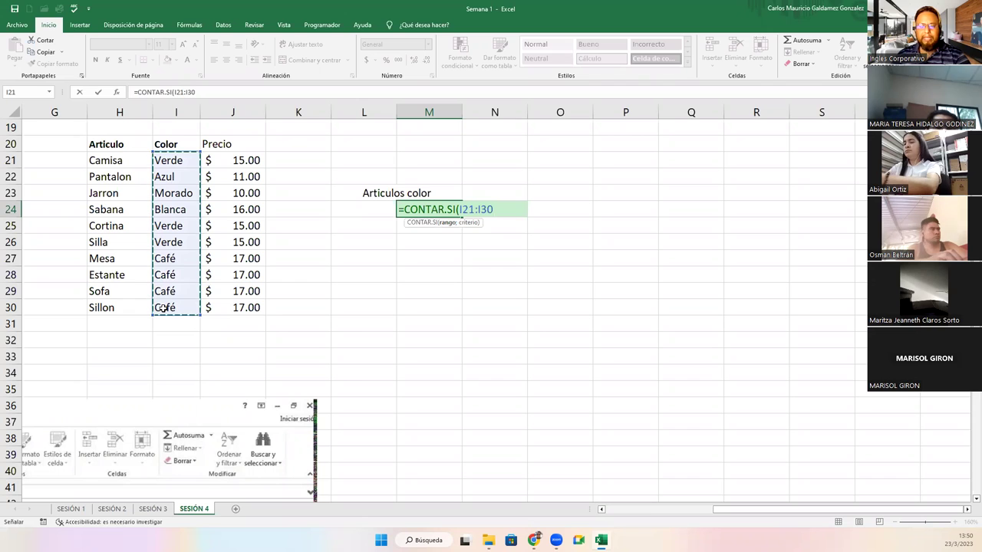
pyautogui.write(';')
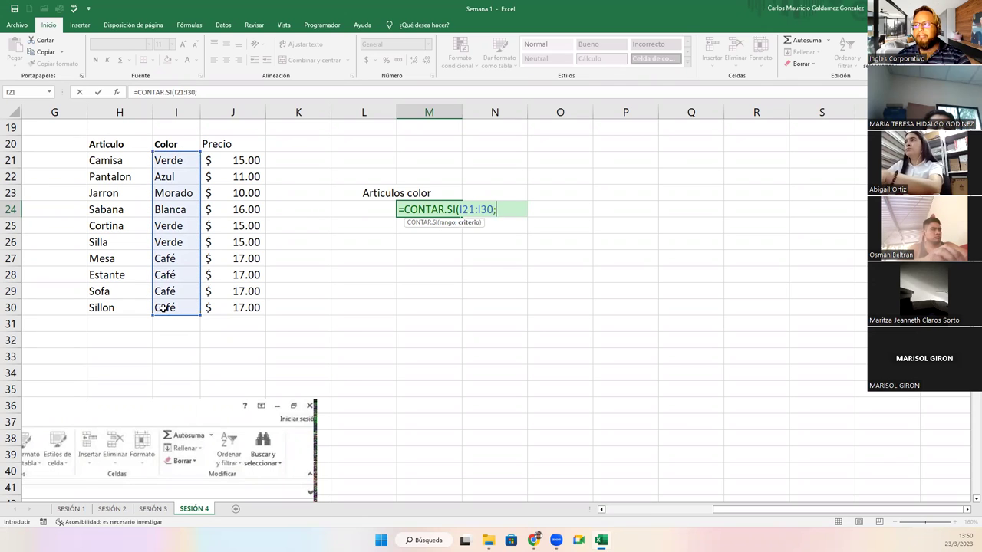
pyautogui.click(368, 212)
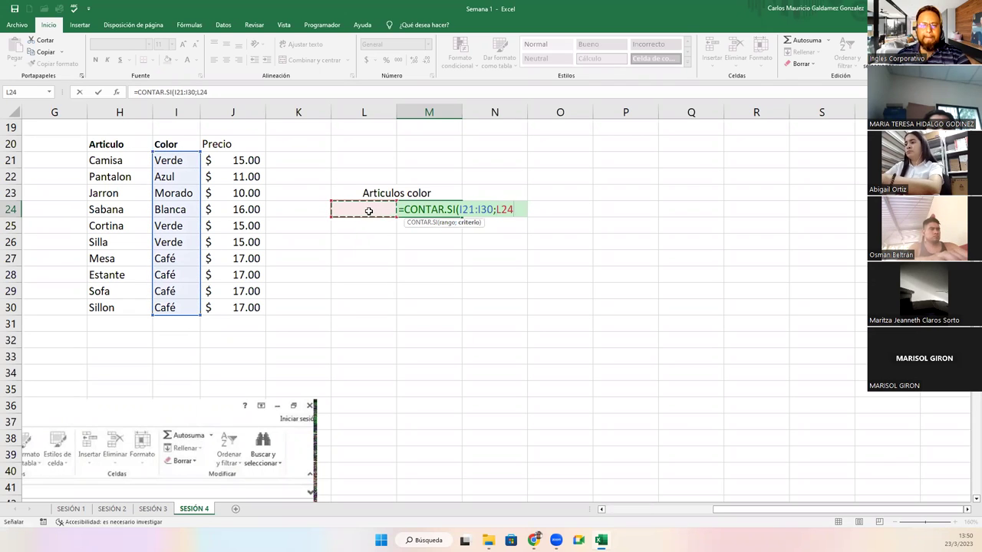
pyautogui.write(')')
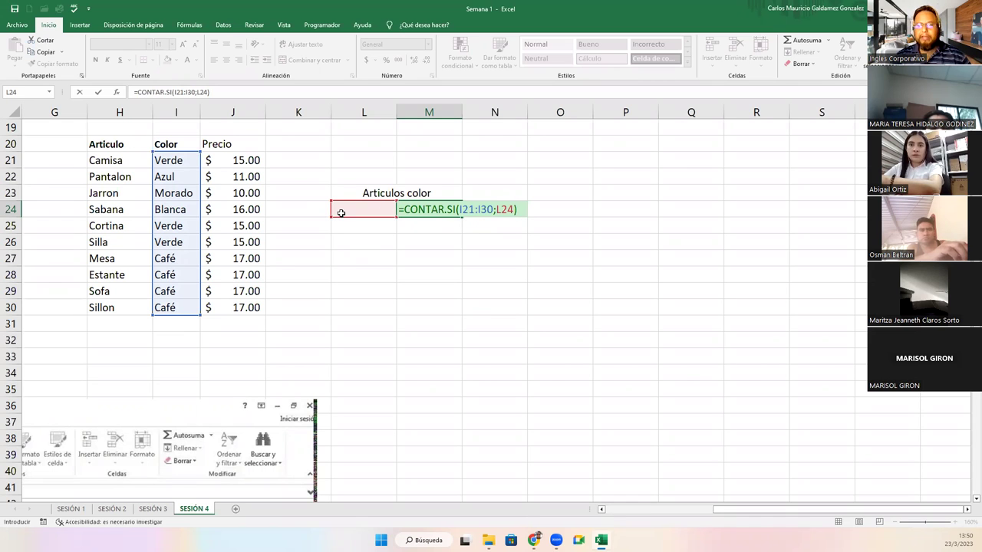
pyautogui.hotkey('ctrl', 'Return')
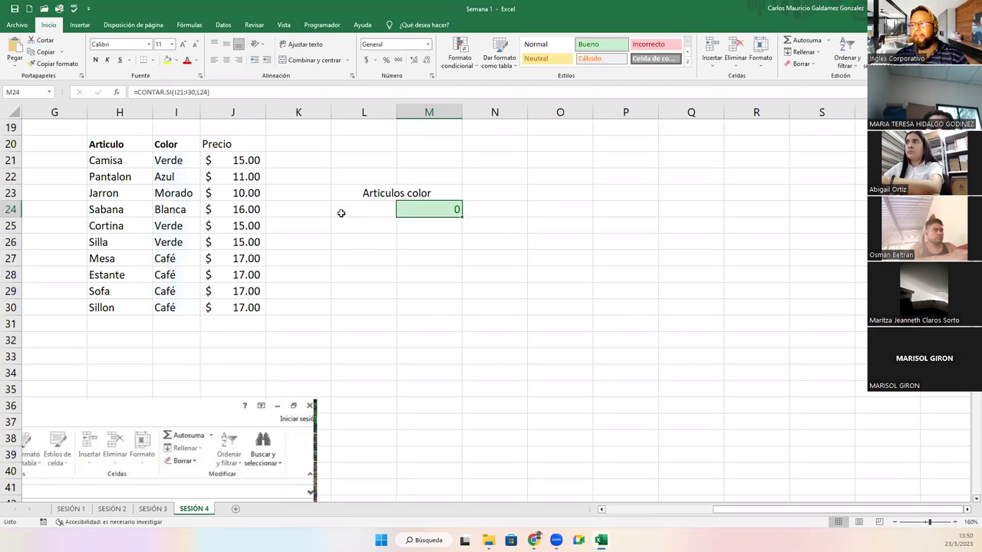
# Add a drop-down list validation to L24 with the options Verde, Azul, Morado, Blanco and Café.
pyautogui.click(341, 213)
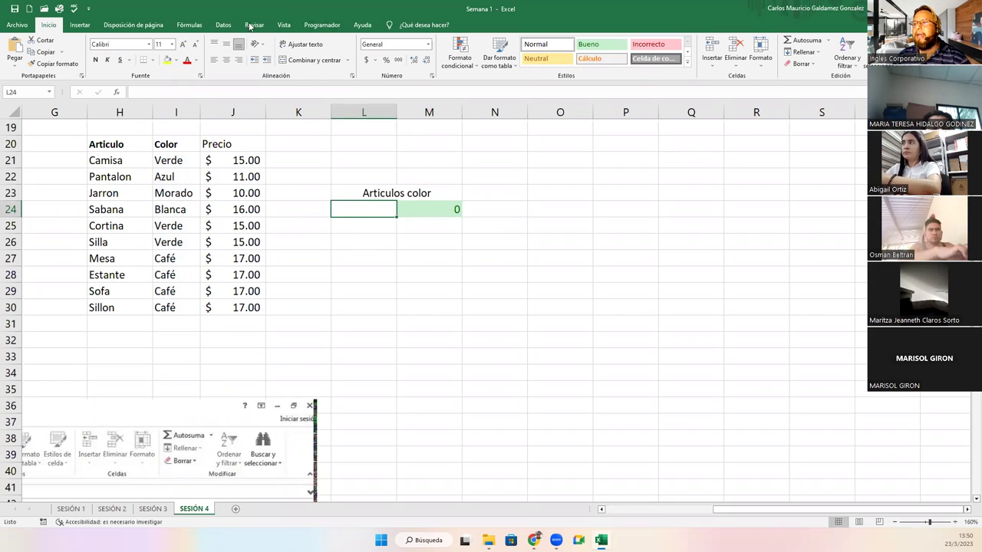
pyautogui.click(223, 25)
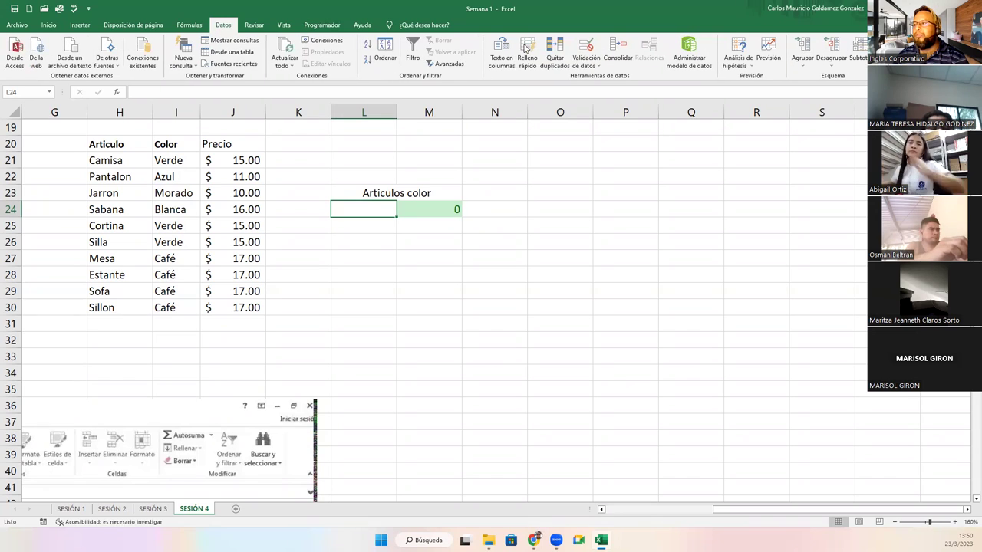
pyautogui.click(587, 55)
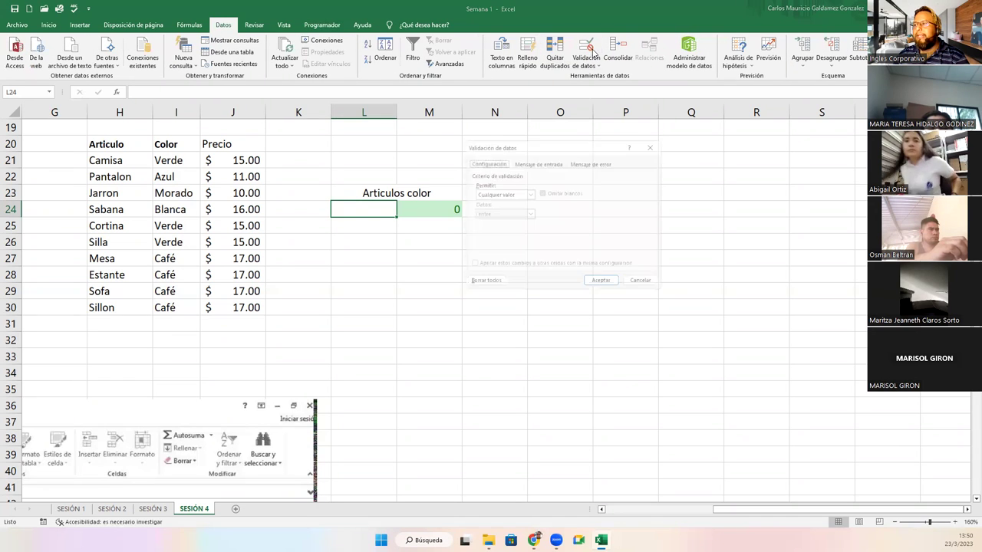
pyautogui.click(506, 193)
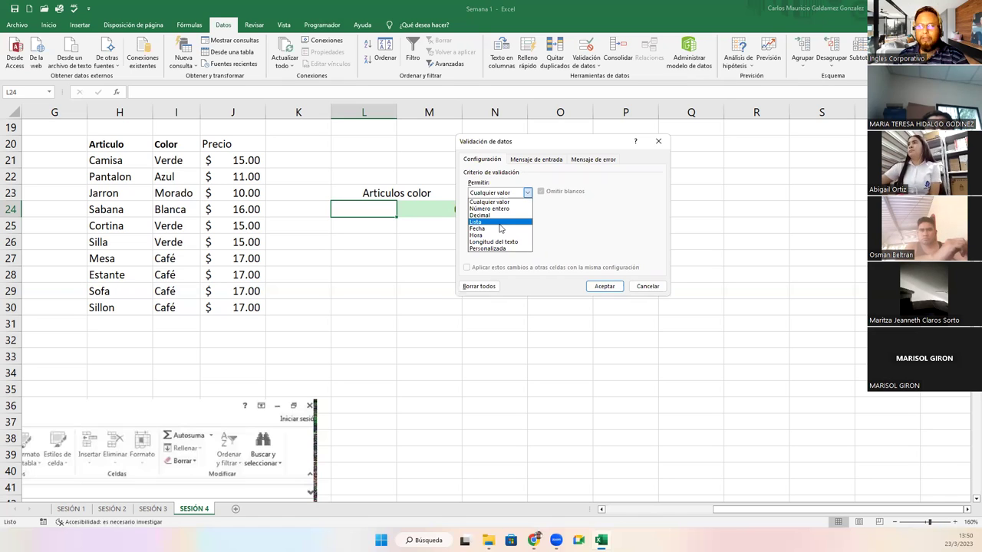
pyautogui.click(498, 223)
pyautogui.click(503, 234)
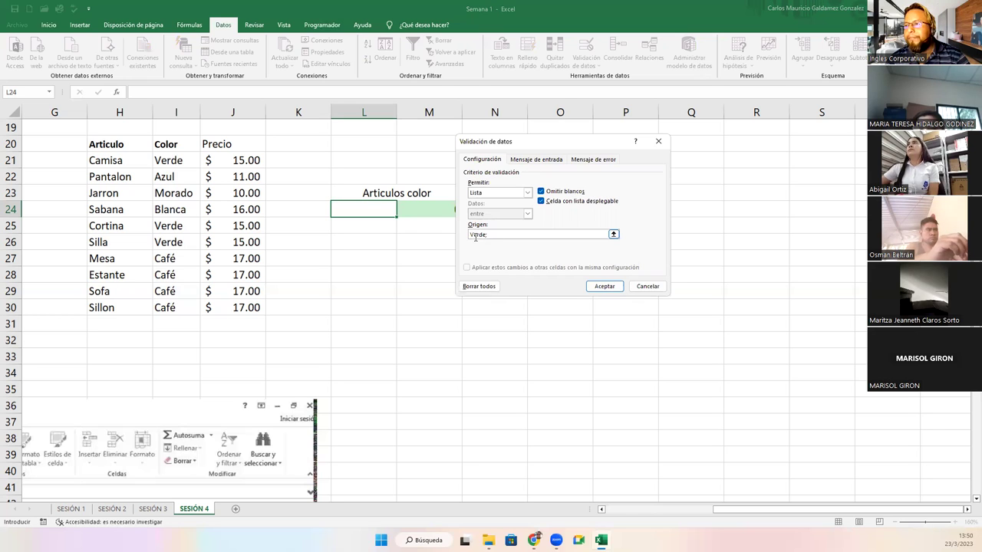
pyautogui.write('Verde;Azul;Morado;Blanco;Café')
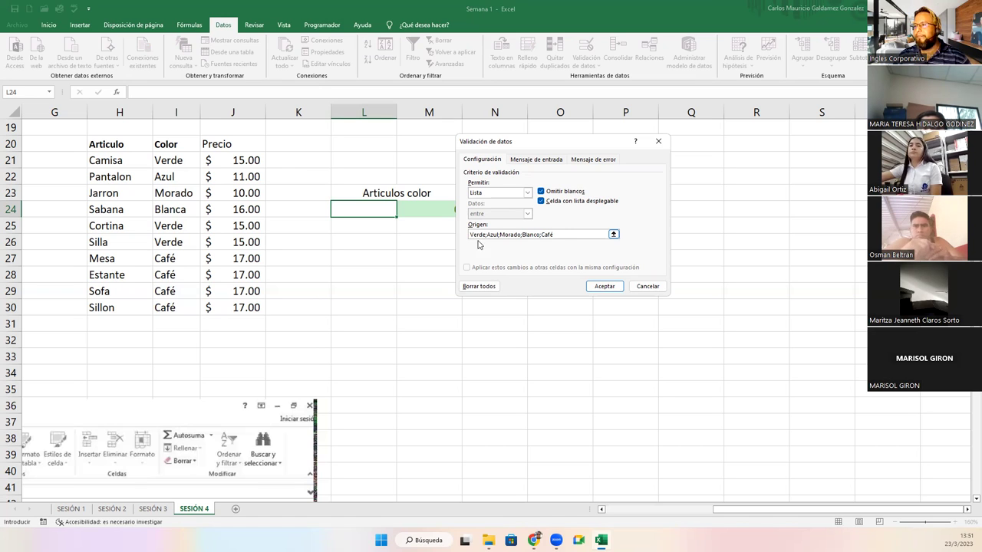
pyautogui.click(602, 286)
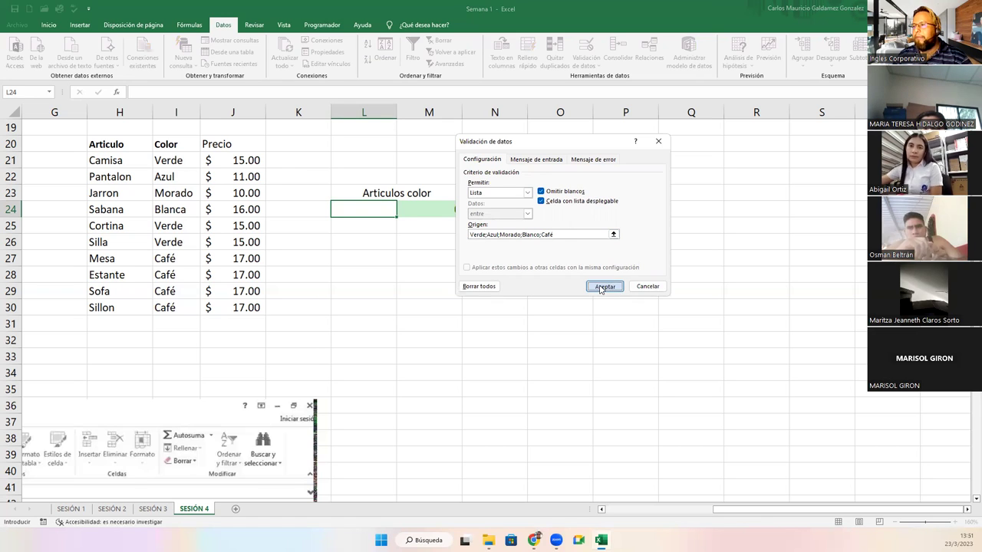
# Choose Verde in the L24 list and check the count in M24 against the Verde cells I21, I25 and I26.
pyautogui.click(394, 243)
pyautogui.click(375, 212)
pyautogui.click(401, 215)
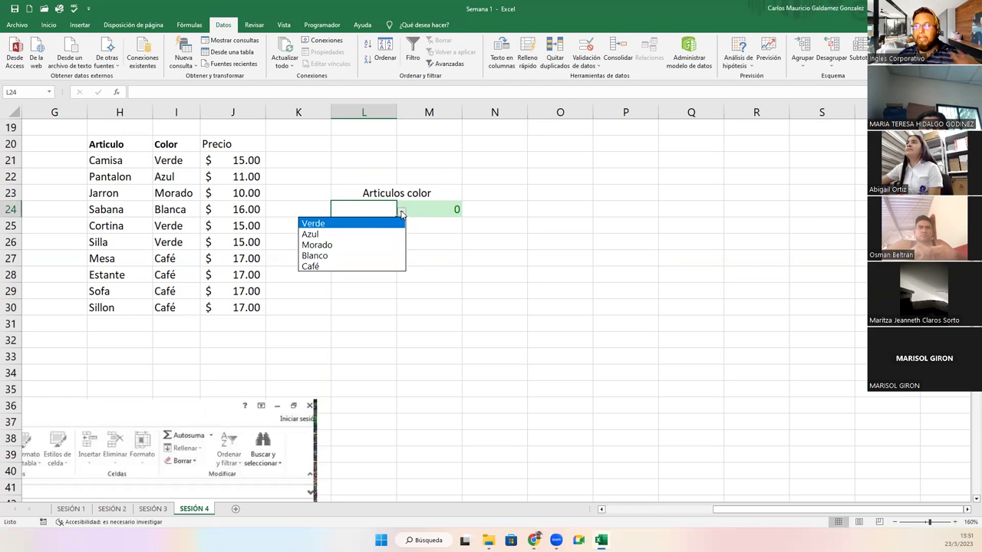
pyautogui.click(368, 222)
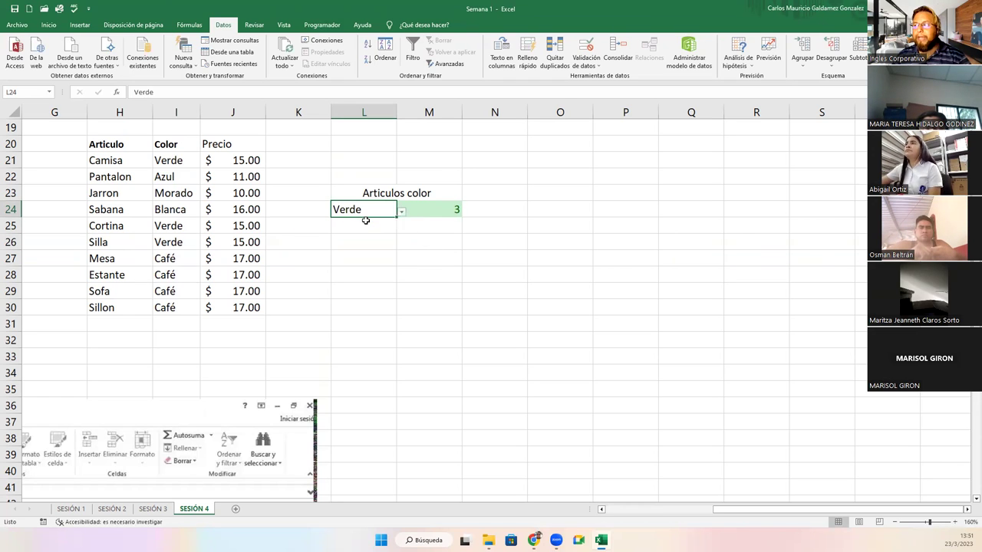
pyautogui.click(424, 212)
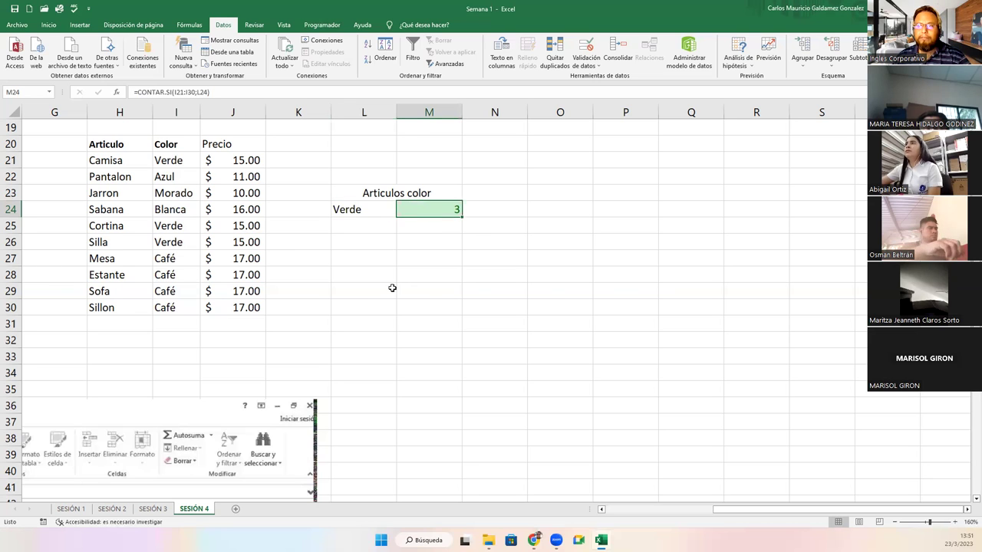
pyautogui.click(176, 160)
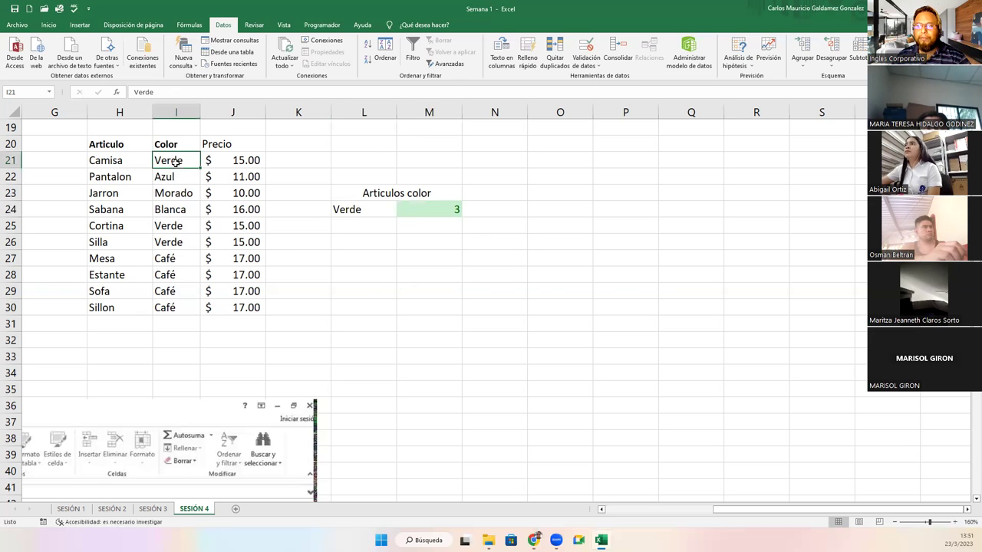
pyautogui.moveTo(176, 228); pyautogui.dragTo(177, 240)
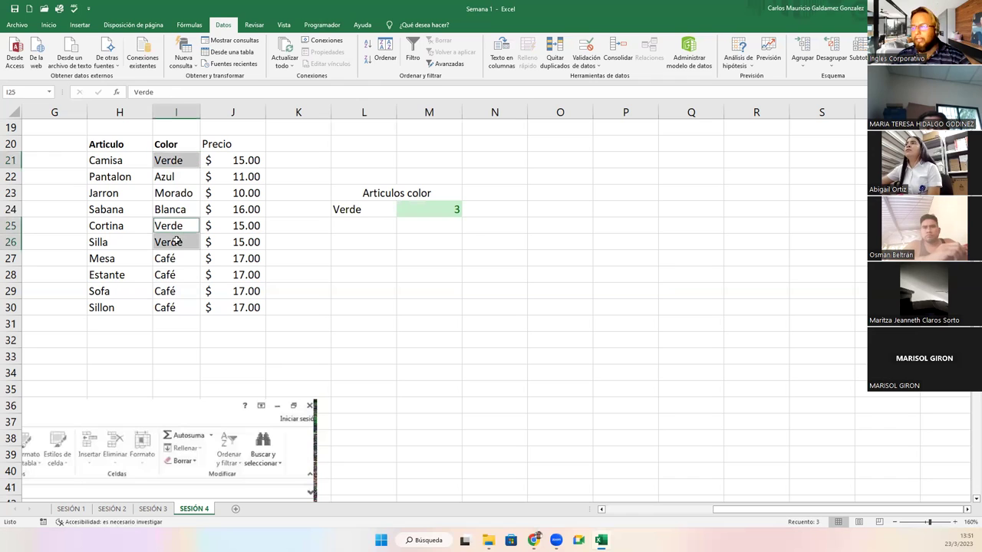
# Switch the L24 color to Azul and compare the count with the Azul entry in I22.
pyautogui.click(362, 210)
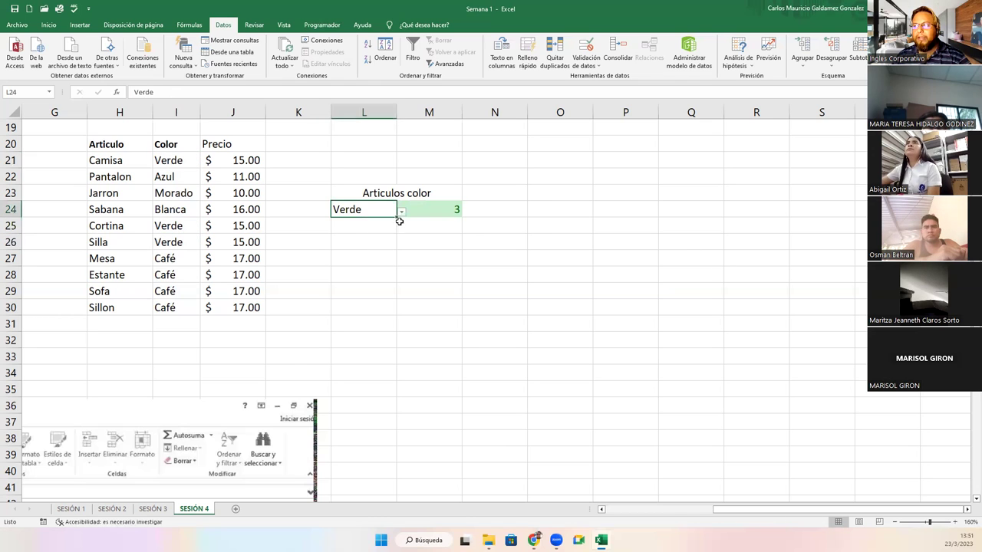
pyautogui.click(400, 217)
pyautogui.click(376, 209)
pyautogui.click(404, 212)
pyautogui.click(391, 210)
pyautogui.click(401, 212)
pyautogui.click(375, 230)
pyautogui.click(186, 178)
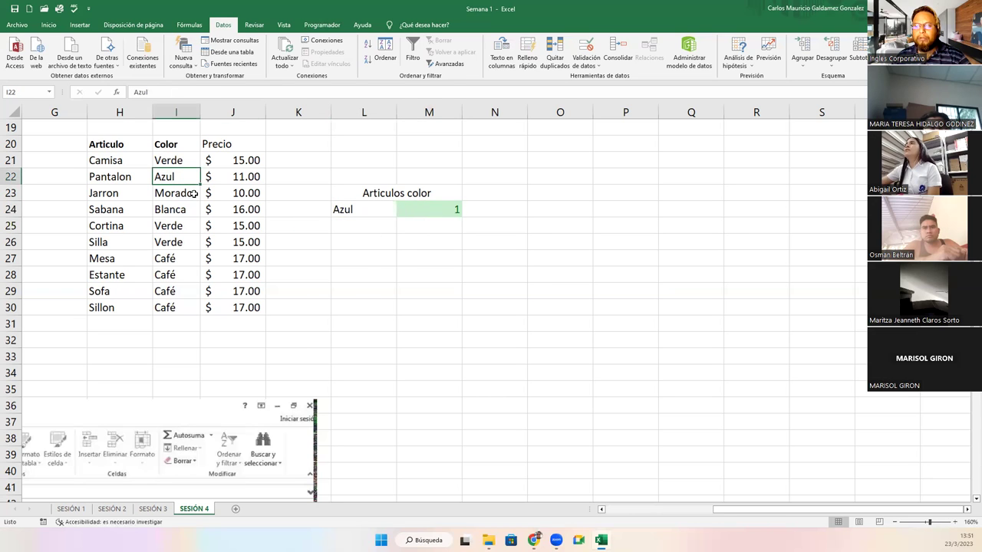
# Test the count with Morado and with Blanco as the color in L24.
pyautogui.click(376, 214)
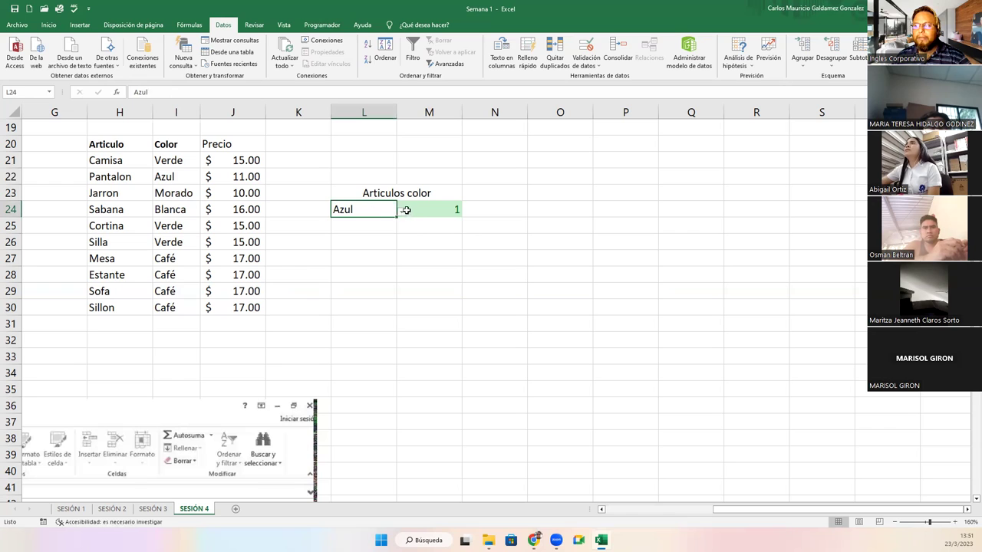
pyautogui.click(402, 211)
pyautogui.click(372, 243)
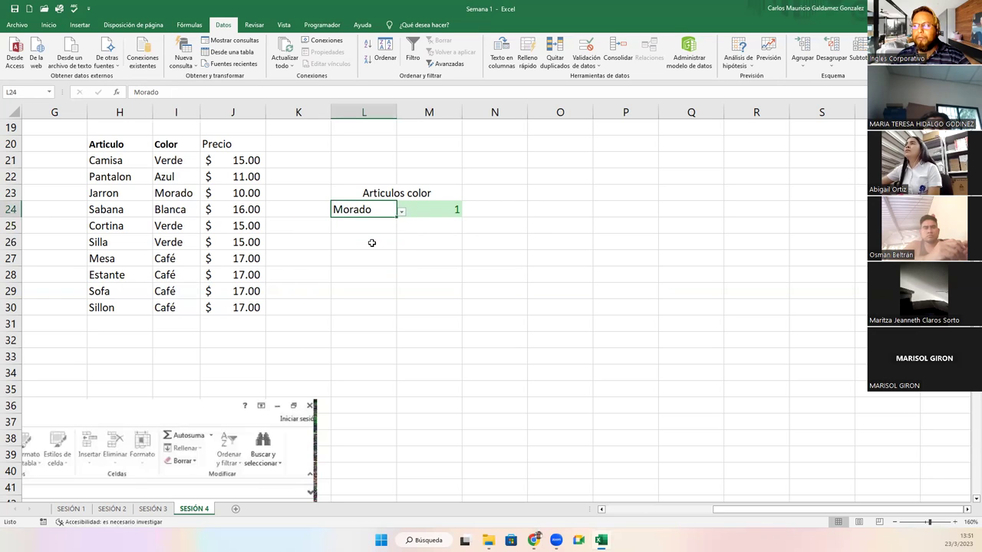
pyautogui.click(401, 214)
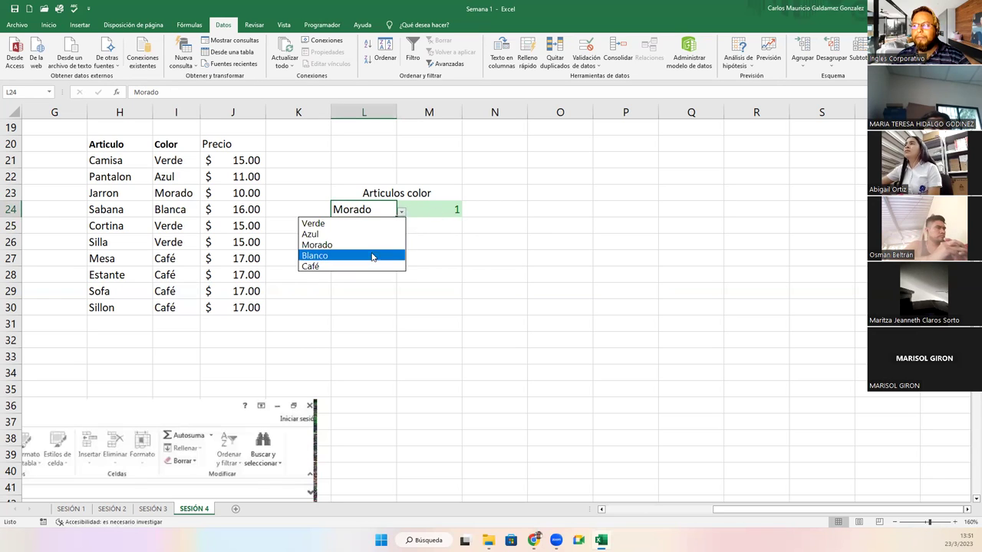
pyautogui.click(373, 256)
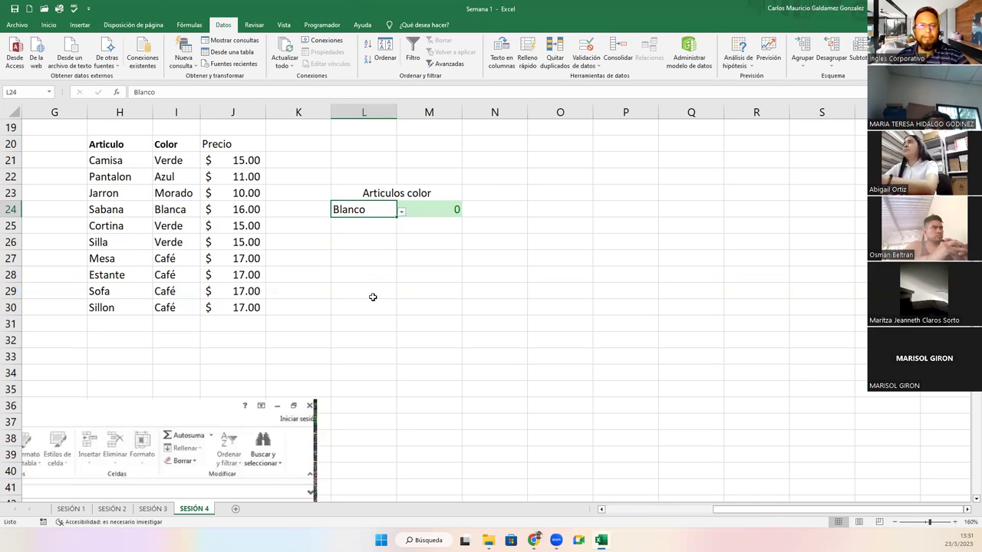
# Correct the Sabana color in I24 to Blanco so it matches the list option.
pyautogui.doubleClick(183, 214)
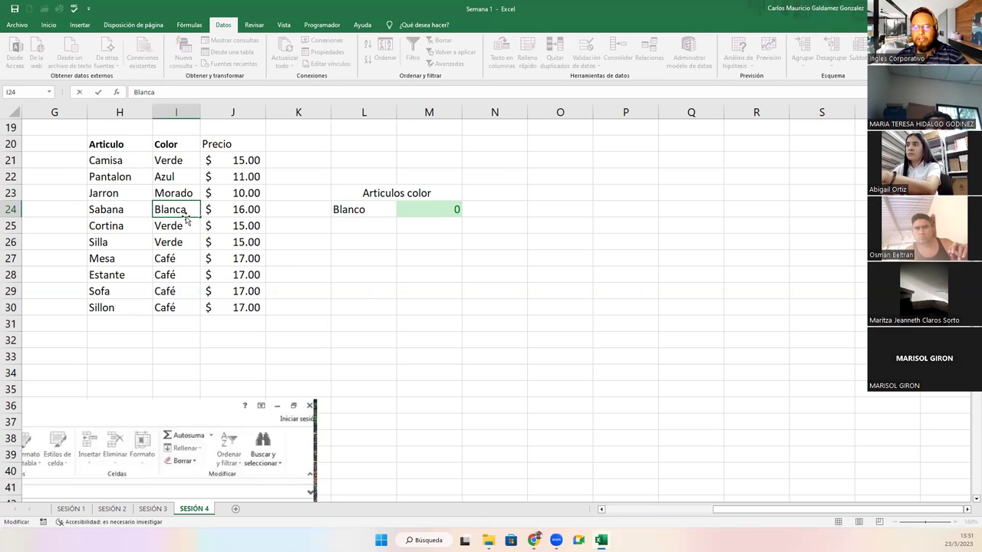
pyautogui.write('o')
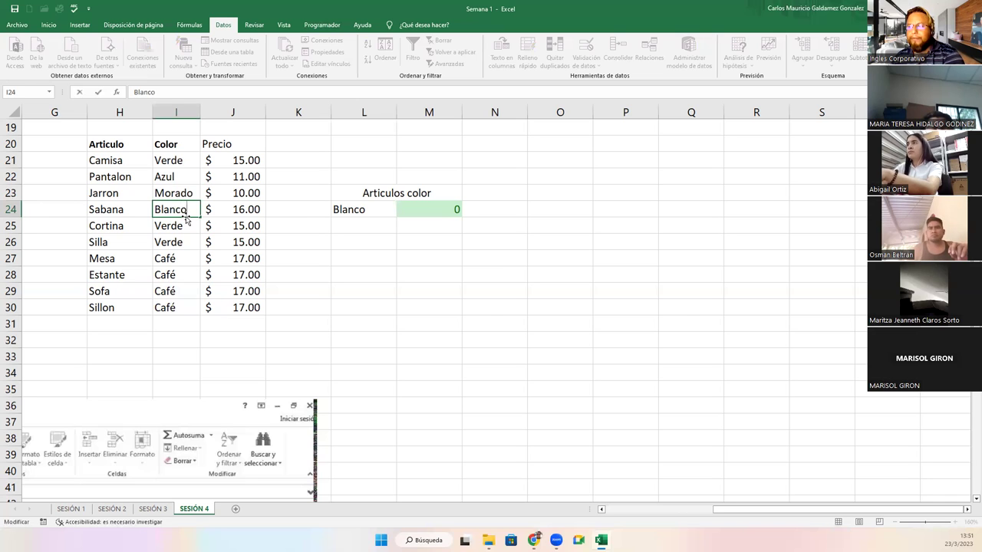
pyautogui.press('Return')
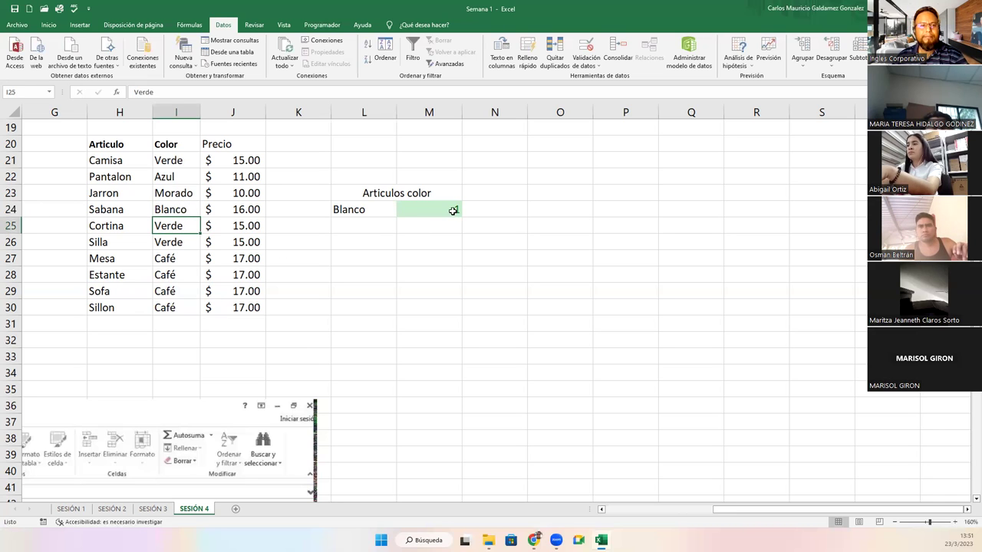
# Set the L24 color to Café and check the count in M24 against the Café cells I27:I30.
pyautogui.click(377, 210)
pyautogui.click(400, 211)
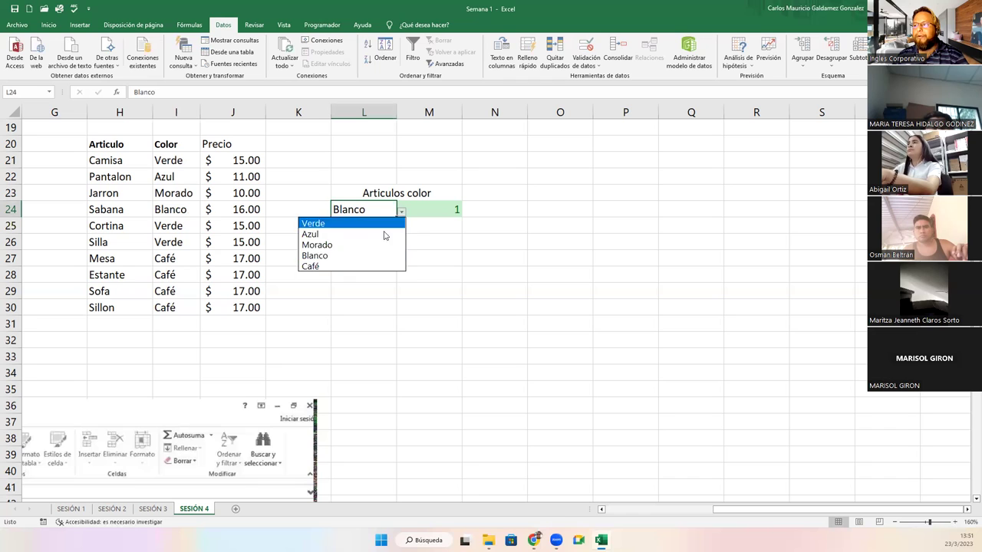
pyautogui.click(350, 264)
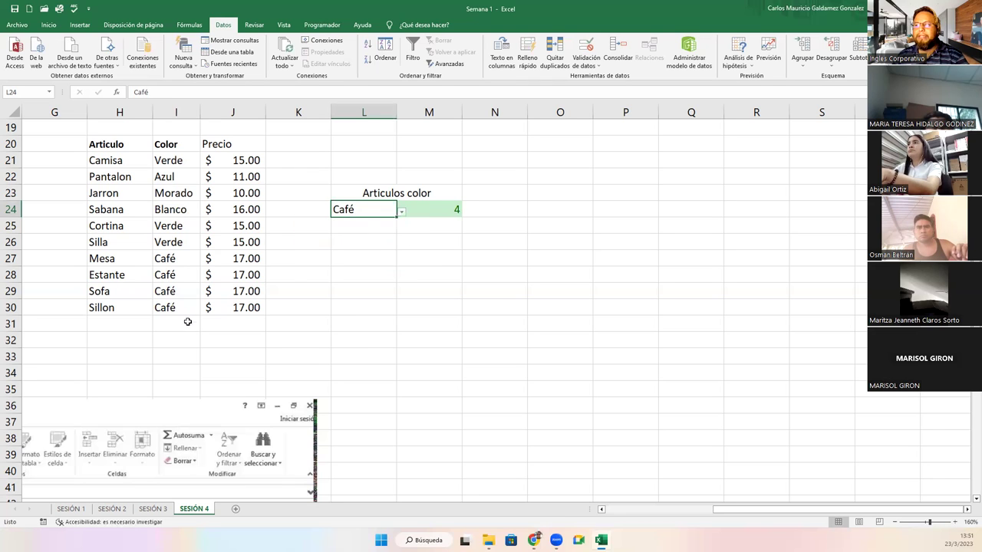
pyautogui.moveTo(171, 264); pyautogui.dragTo(173, 309)
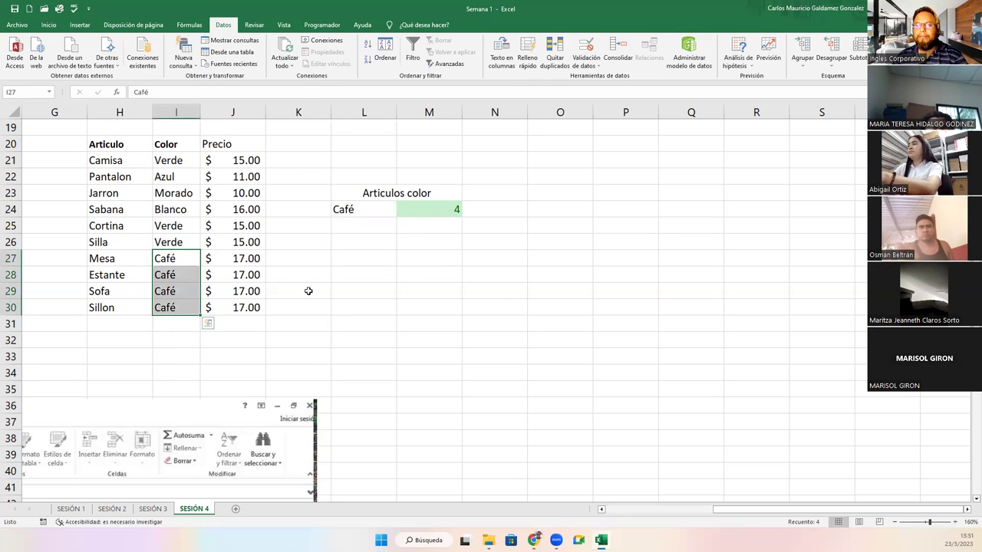
pyautogui.click(374, 210)
pyautogui.click(425, 212)
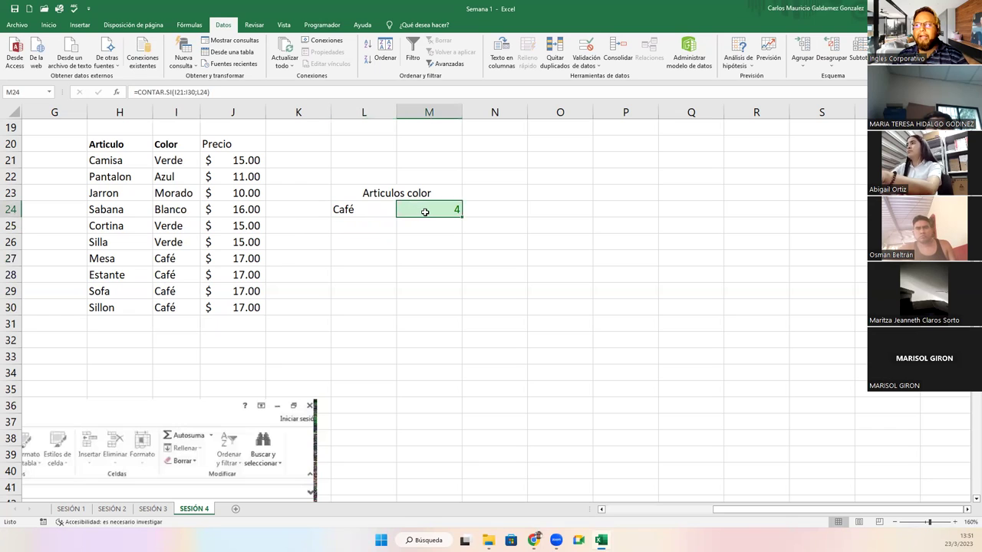
# Review the CONTAR.SI formula in M24 with its color range and criterion, leaving it as is.
pyautogui.doubleClick(425, 212)
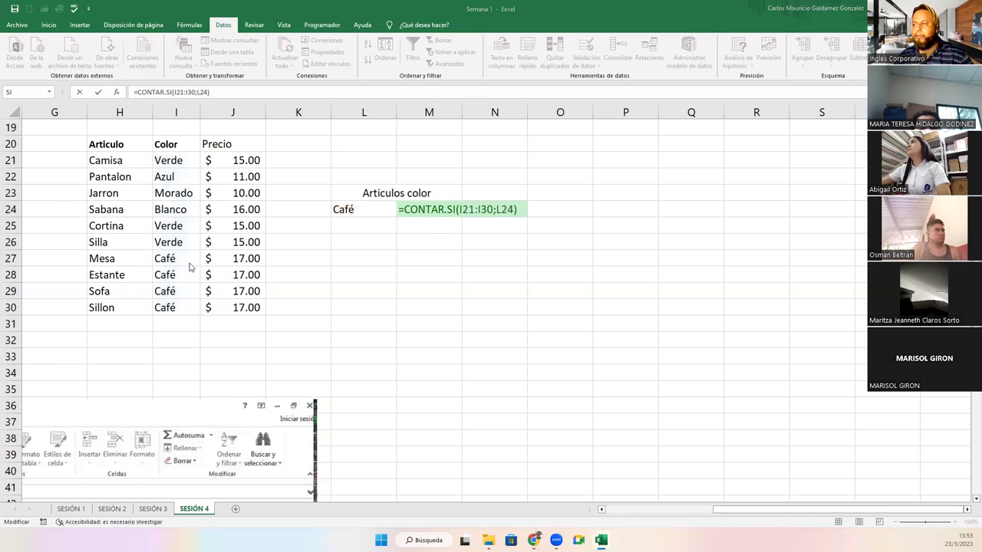
pyautogui.press('Return')
pyautogui.click(430, 211)
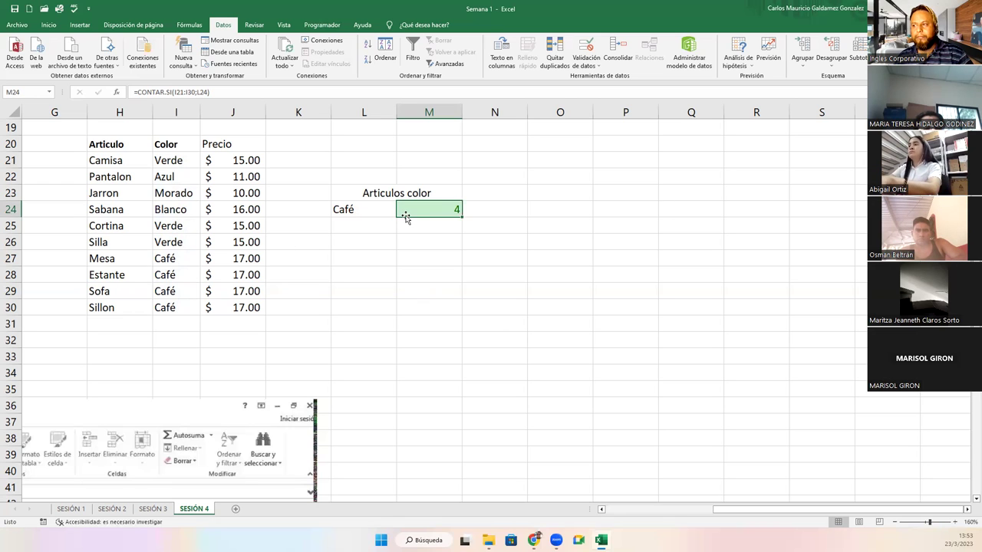
# Compare the Café entries in I27:I30 with the L24 criterion and the M24 count, and open the L24 color list.
pyautogui.moveTo(164, 258); pyautogui.dragTo(184, 308)
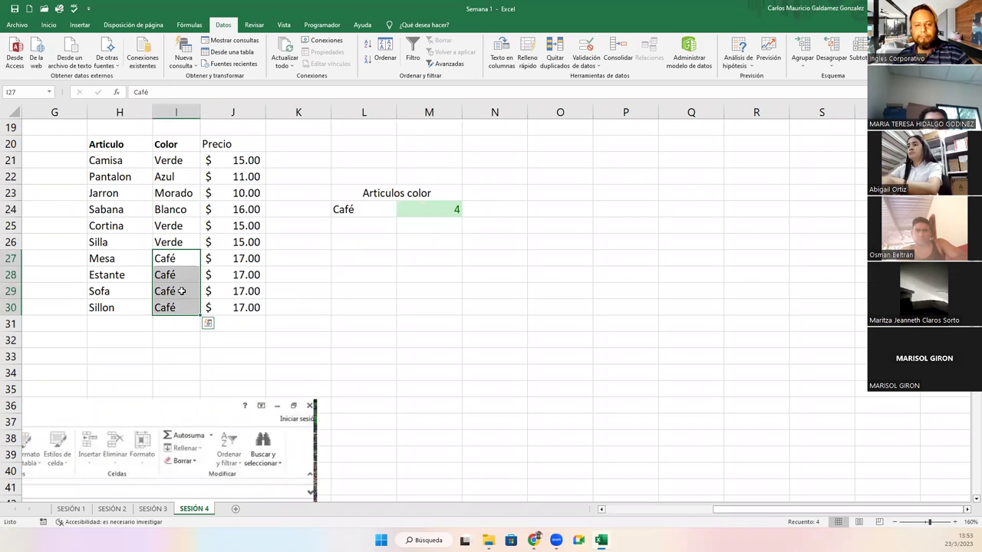
pyautogui.click(184, 260)
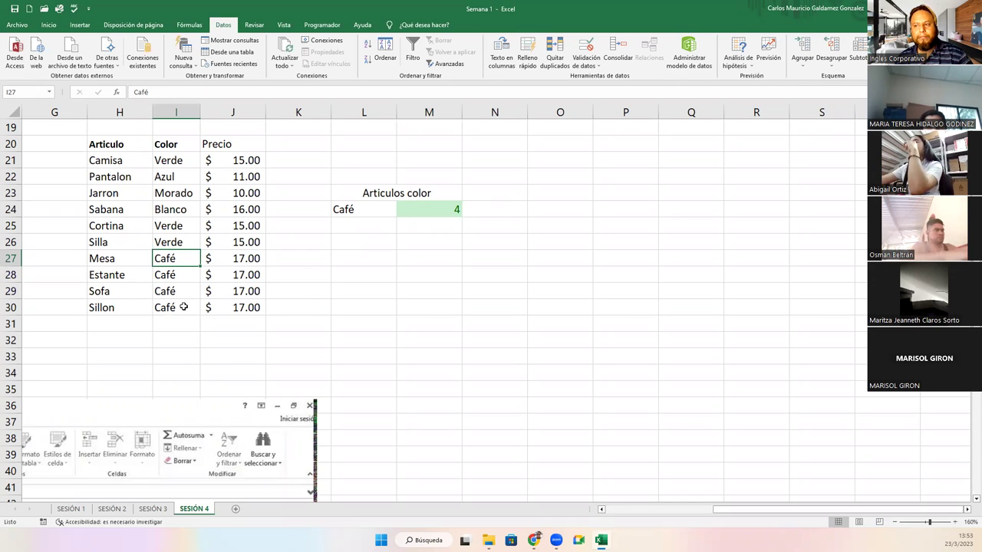
pyautogui.moveTo(184, 308); pyautogui.dragTo(181, 258)
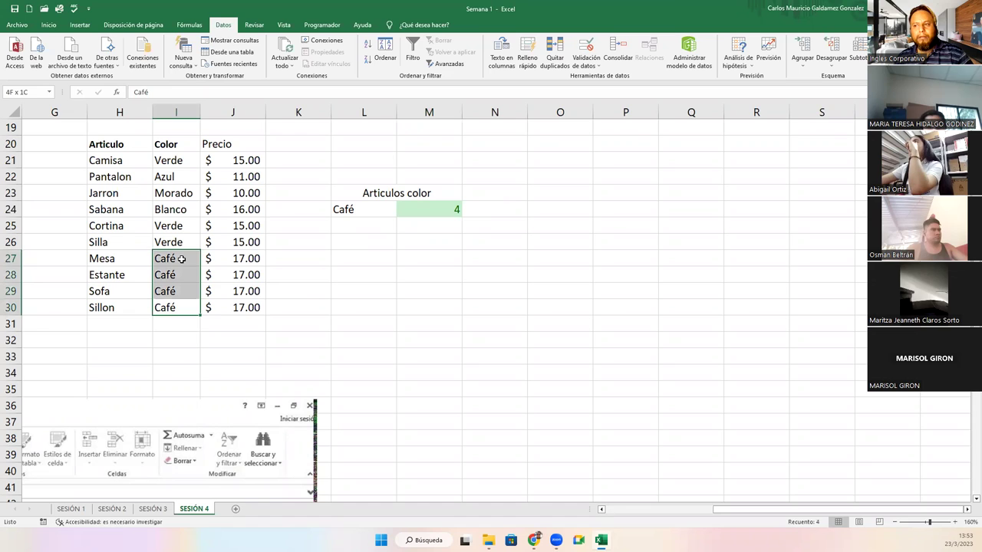
pyautogui.click(182, 309)
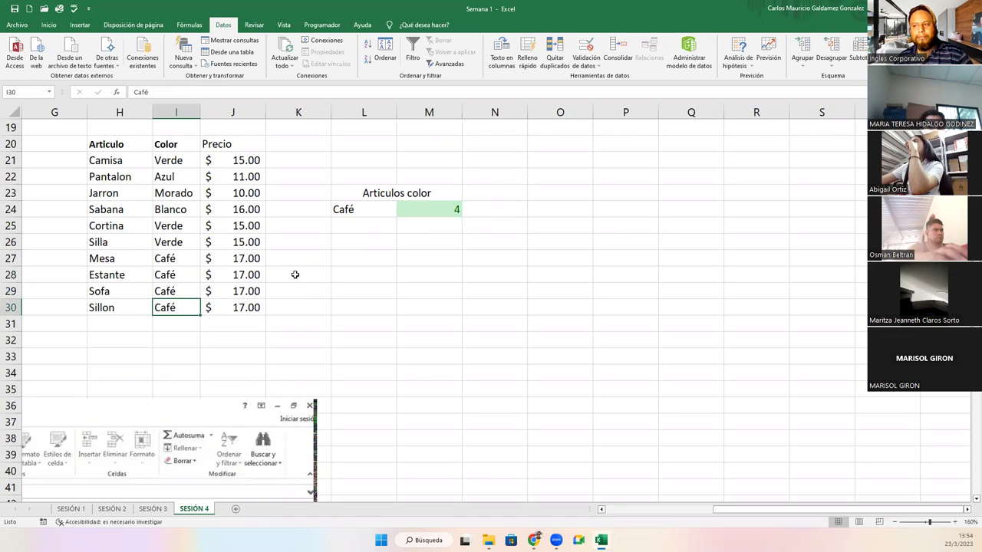
pyautogui.click(365, 210)
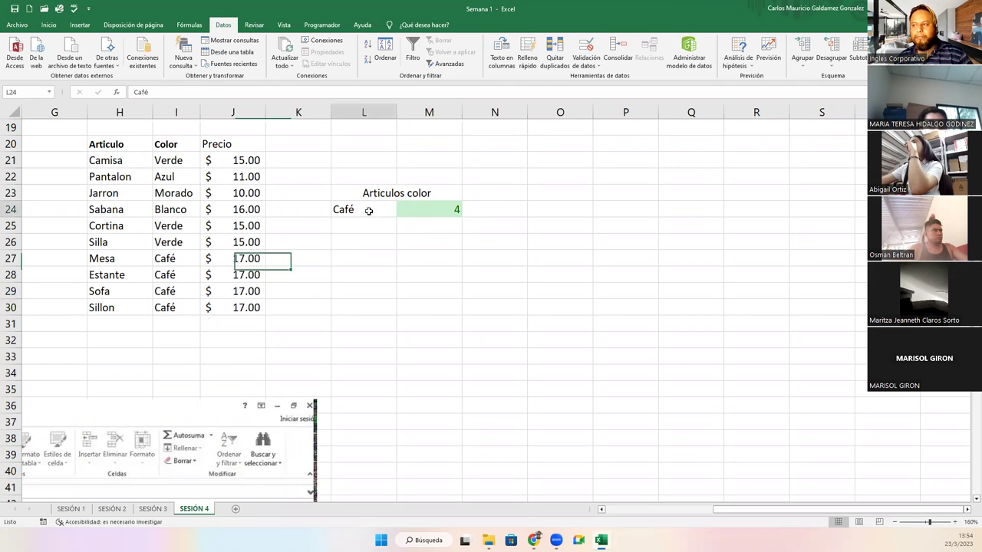
pyautogui.click(422, 211)
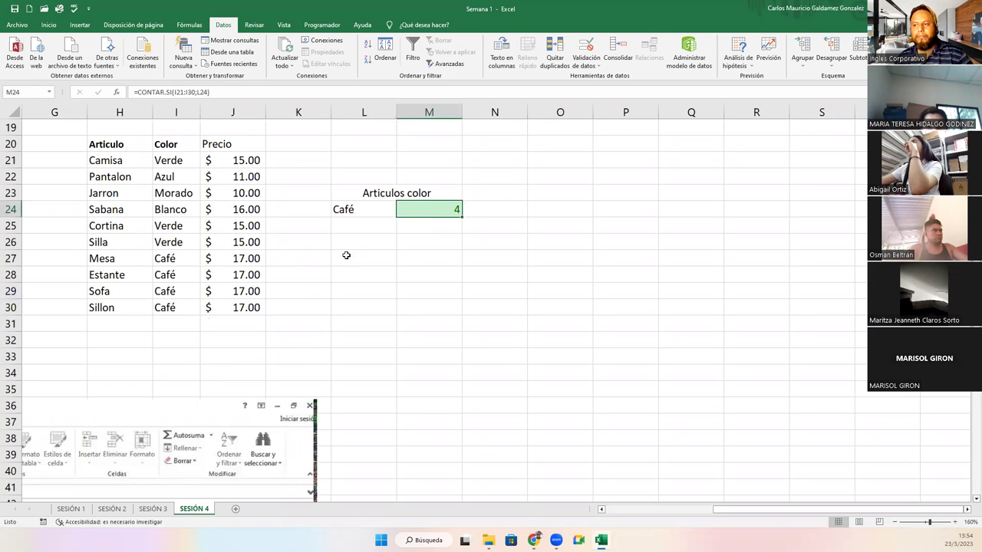
pyautogui.moveTo(185, 258); pyautogui.dragTo(178, 307)
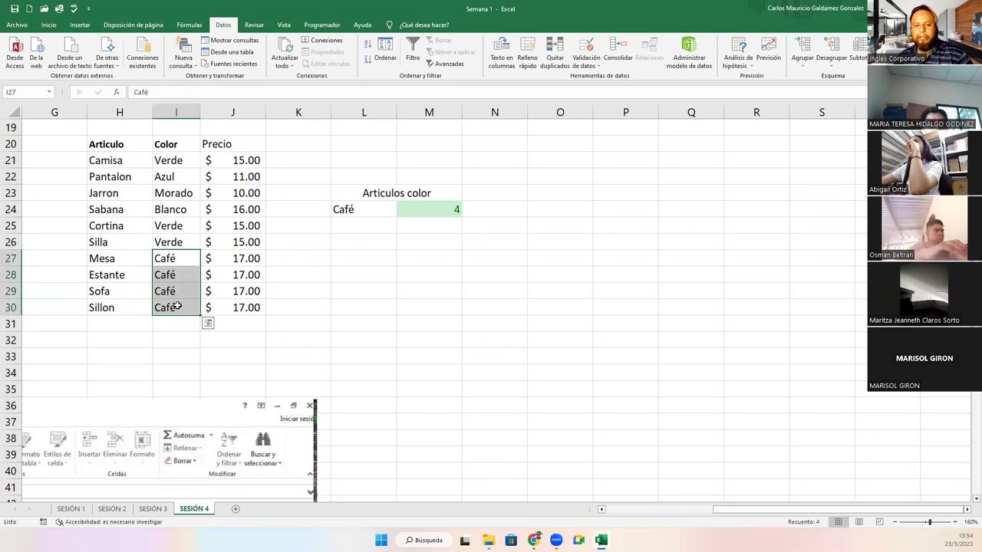
pyautogui.click(372, 211)
pyautogui.click(402, 213)
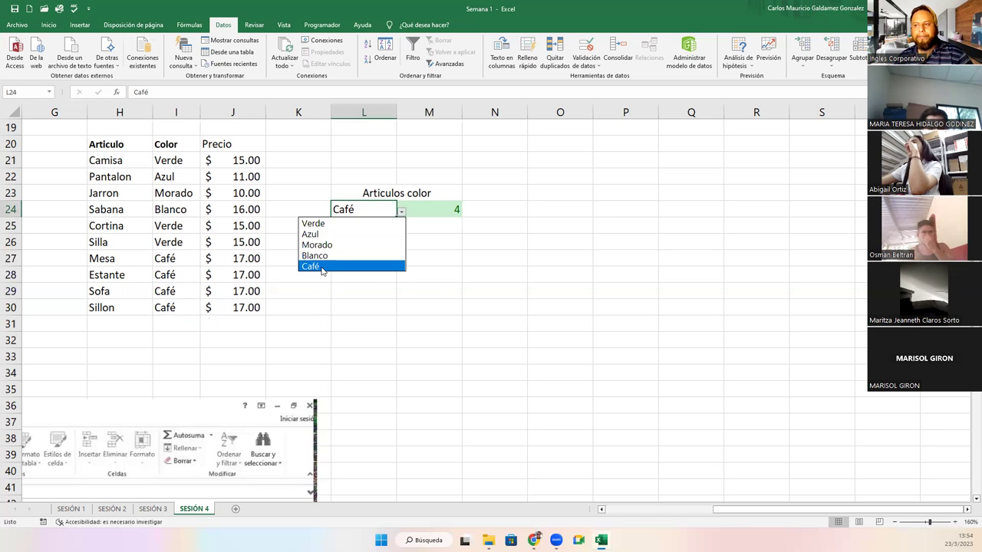
# Test the CONTAR.SI count in M24 by adding a trailing space after Café in I27, and remove the space again.
pyautogui.click(431, 209)
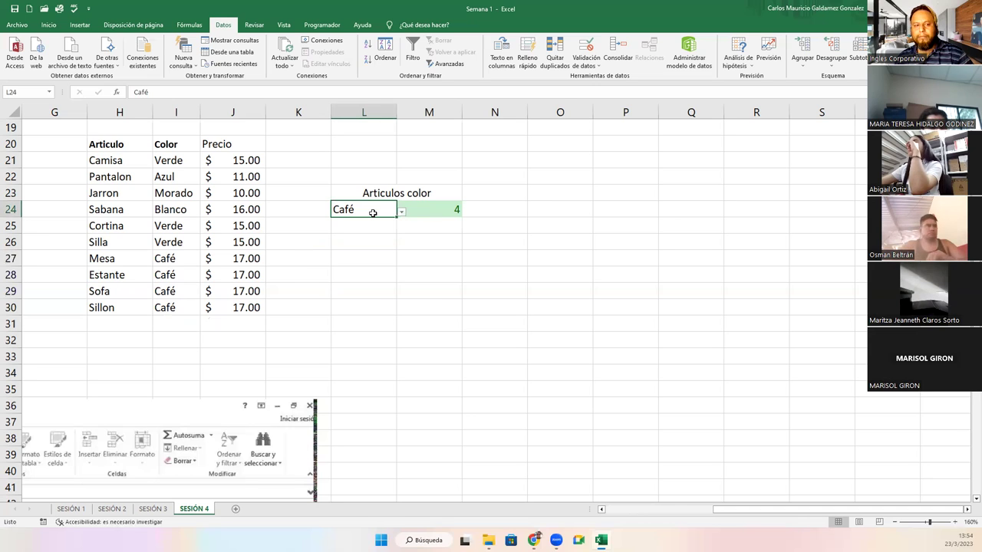
pyautogui.click(425, 207)
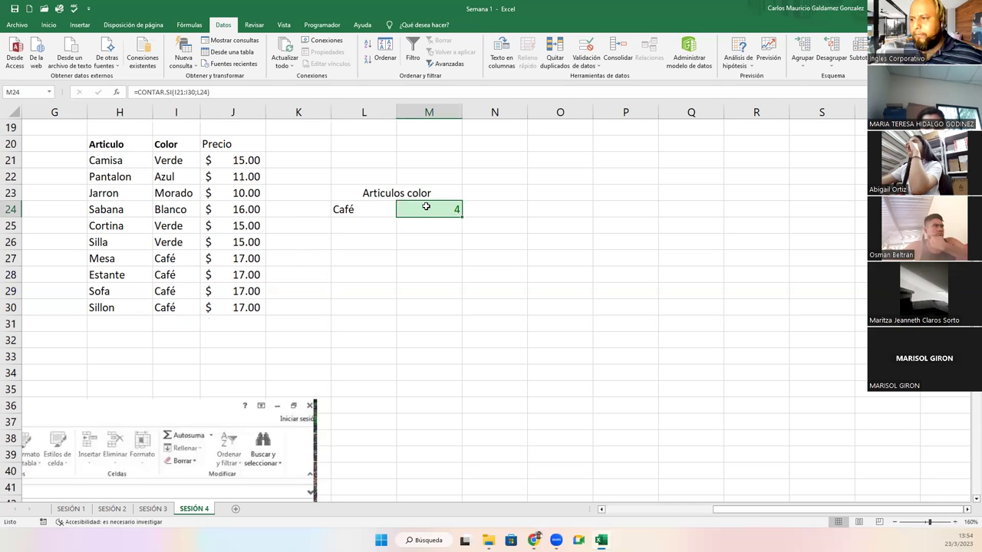
pyautogui.click(186, 261)
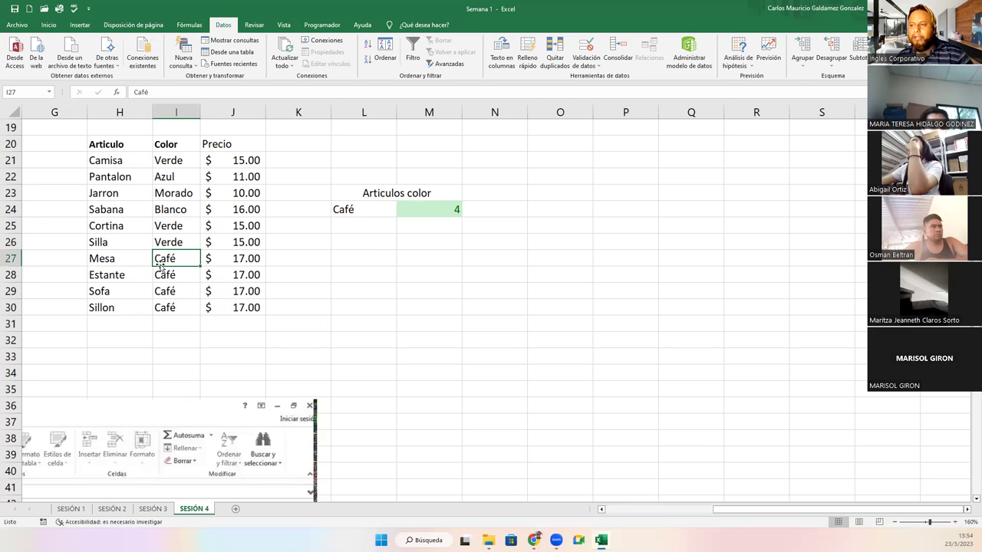
pyautogui.doubleClick(190, 259)
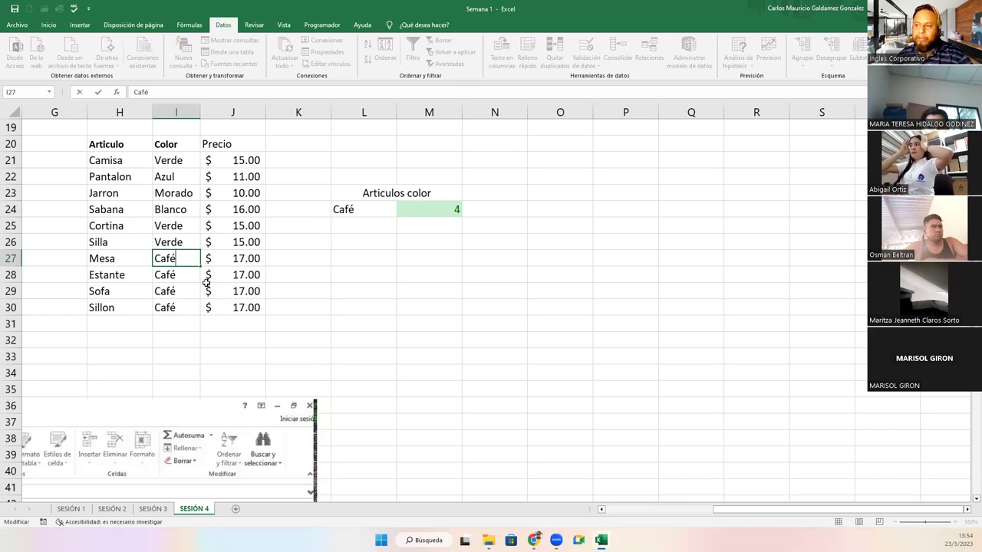
pyautogui.press('Return')
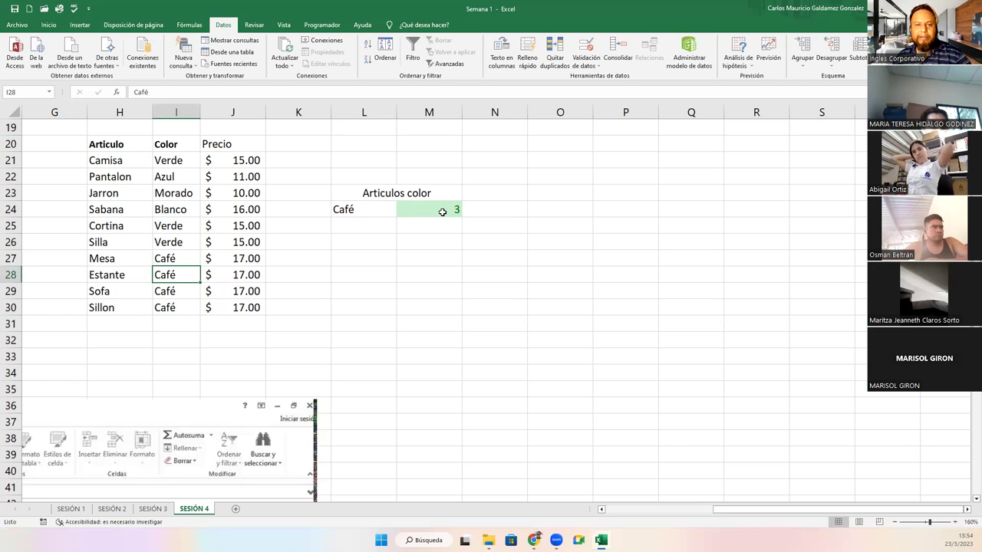
pyautogui.doubleClick(183, 258)
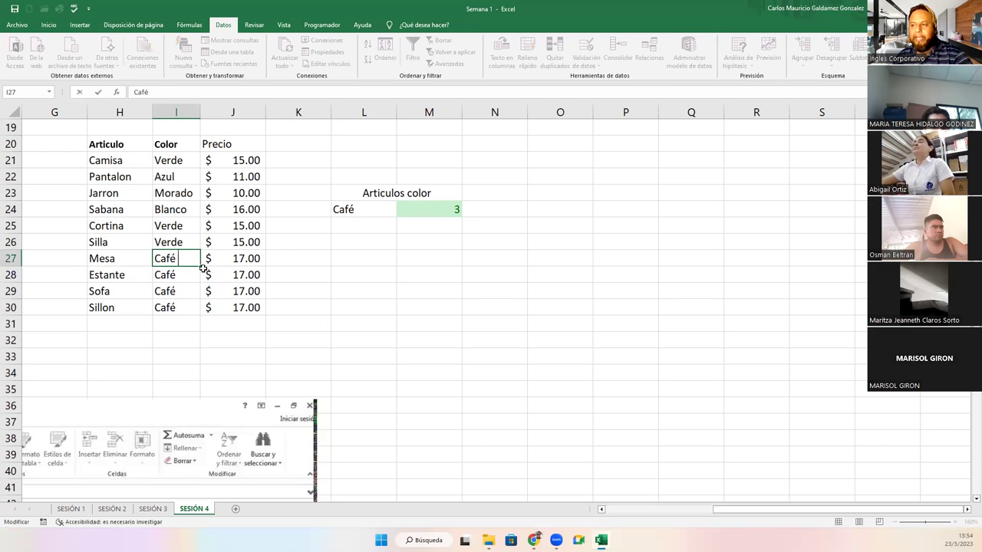
pyautogui.press('Return')
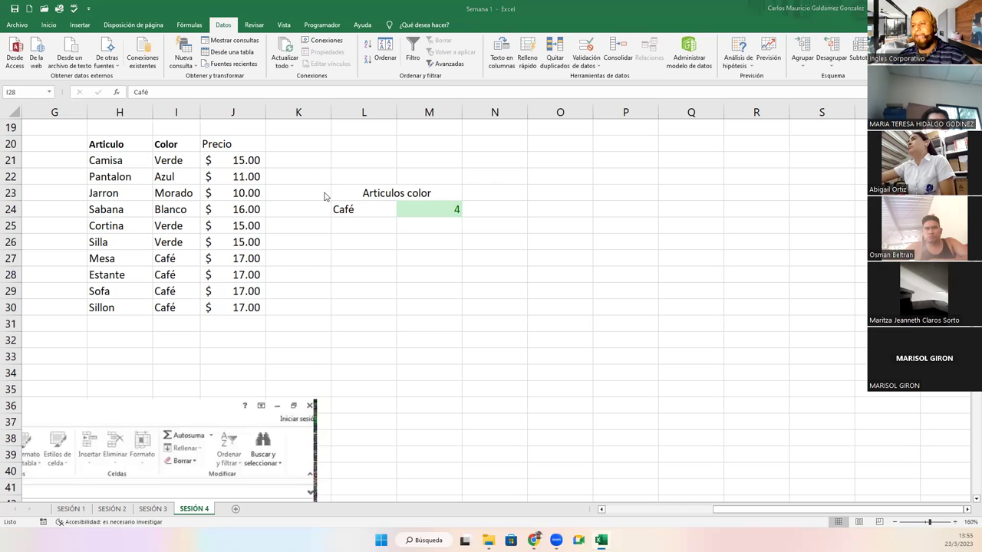
# Review the SUMAR.SI exercise in A1:D17, the seller totals in A20:E30, and the articles-by-color exercise with its M24 formula.
pyautogui.click(638, 514)
pyautogui.click(620, 512)
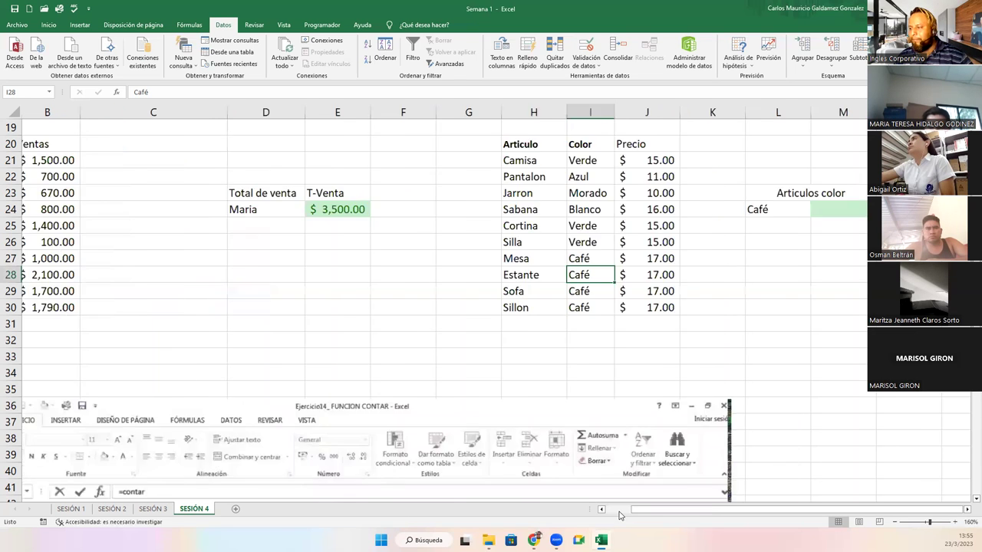
pyautogui.click(620, 512)
pyautogui.scroll(6, 346, 385)
pyautogui.moveTo(54, 128); pyautogui.dragTo(342, 382)
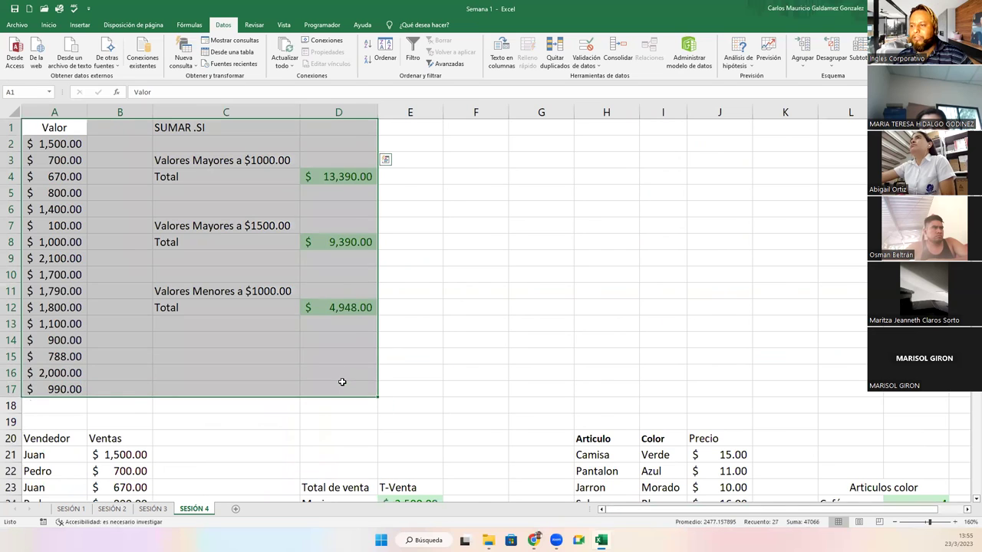
pyautogui.scroll(-5, 342, 382)
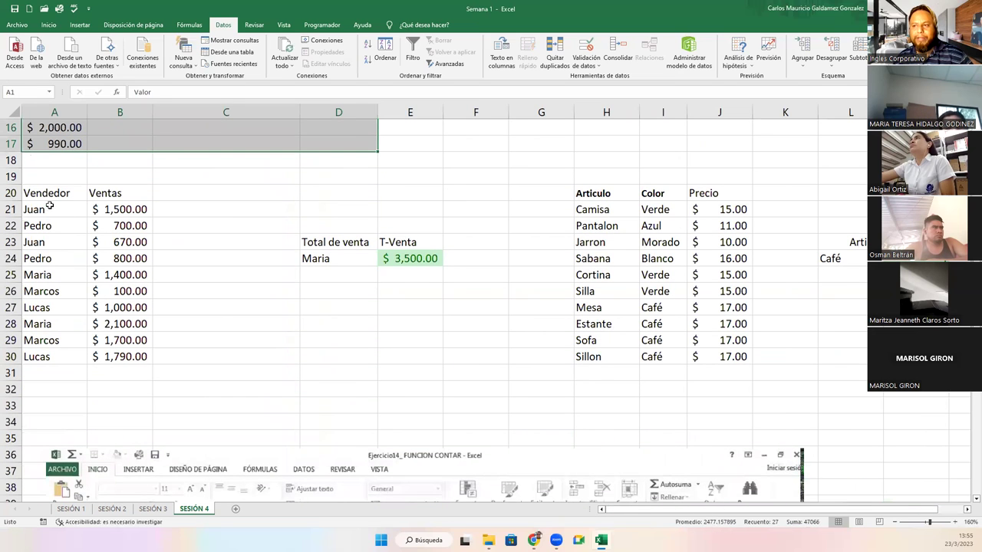
pyautogui.moveTo(43, 195); pyautogui.dragTo(417, 362)
pyautogui.moveTo(621, 198); pyautogui.dragTo(874, 359)
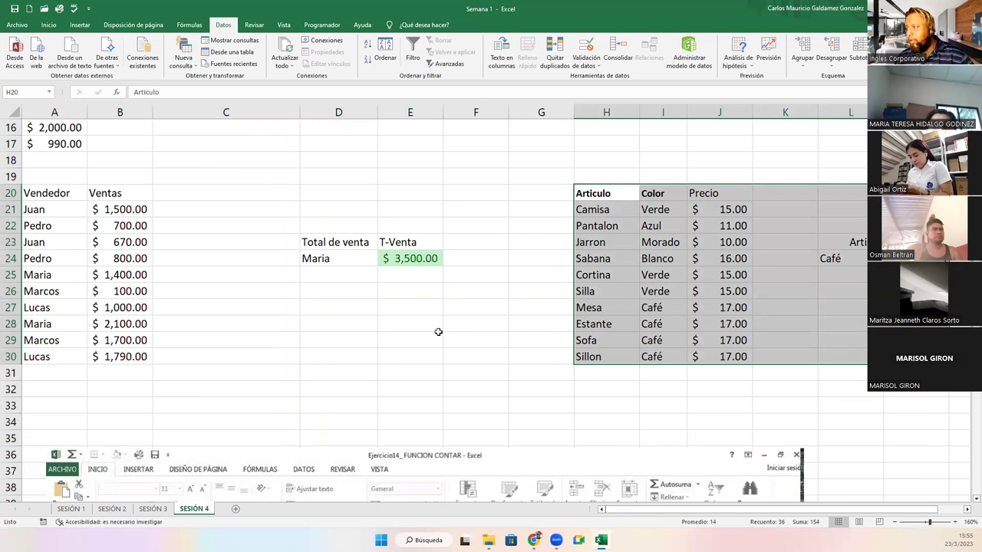
pyautogui.click(897, 258)
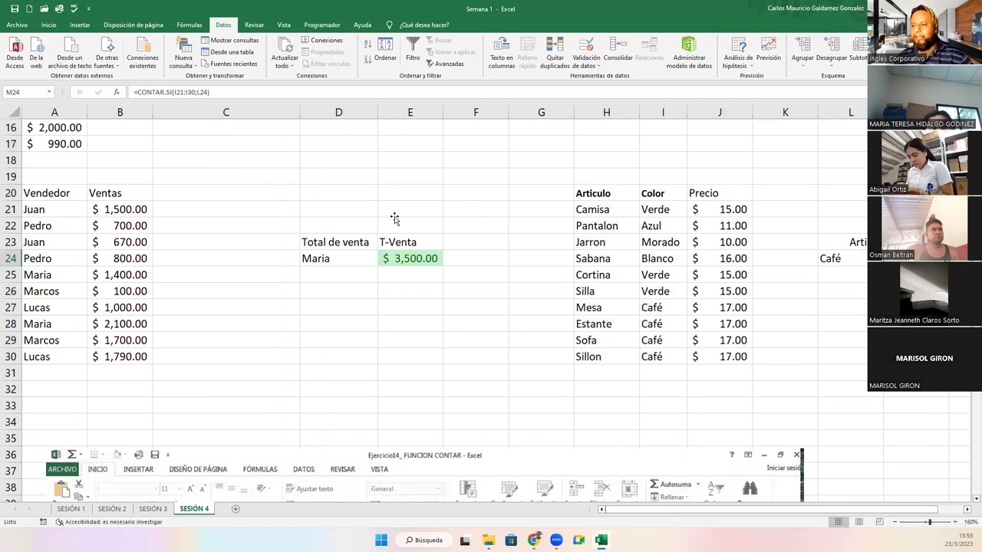
# Move the pasted Ejercicio14_ FUNCION CONTAR screenshot up so its top edge sits at row 32, starting inside column B.
pyautogui.scroll(-5, 394, 217)
pyautogui.click(391, 317)
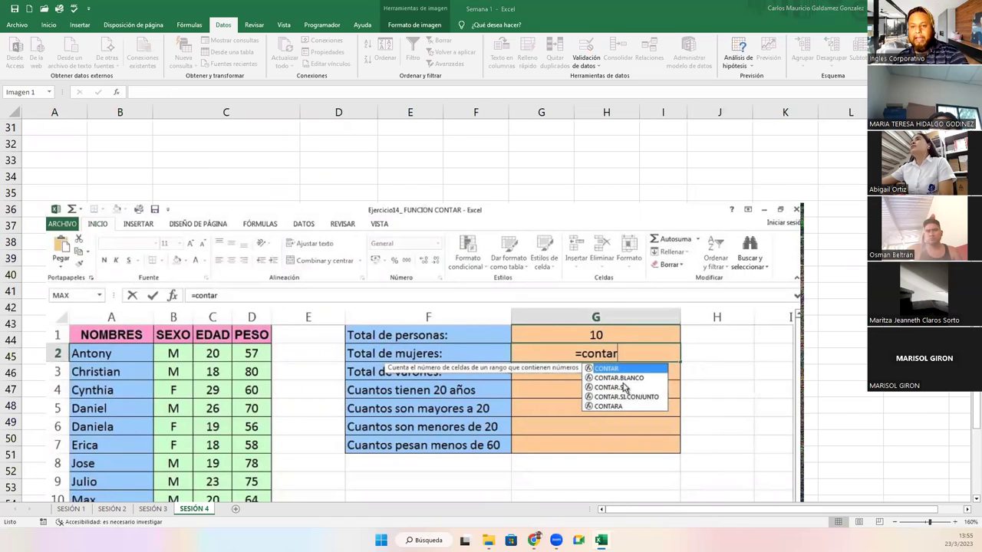
pyautogui.click(265, 287)
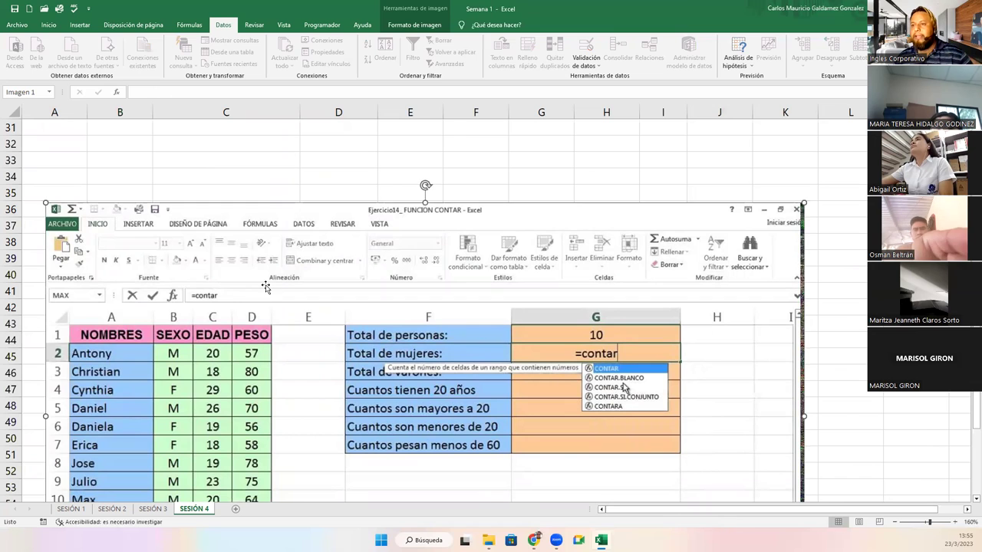
pyautogui.scroll(5, 243, 267)
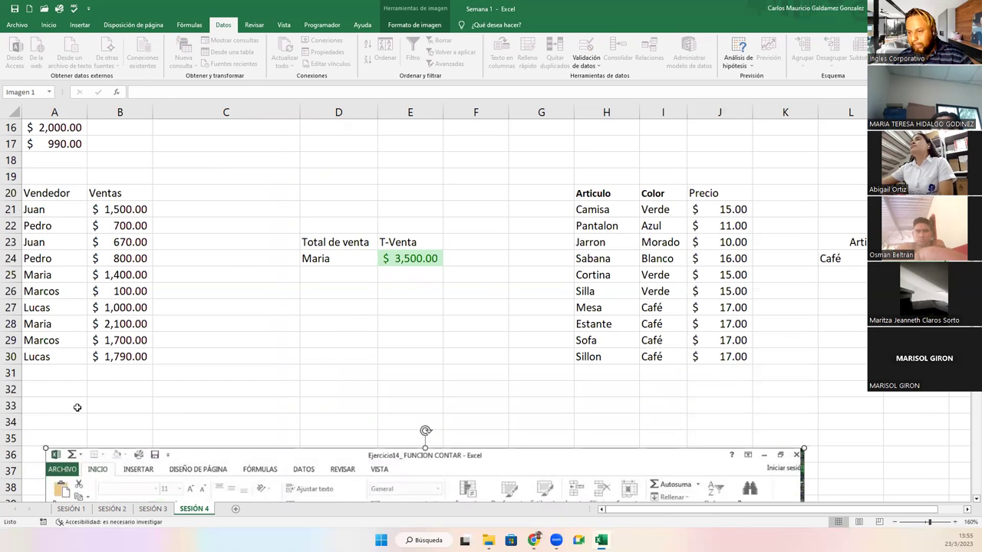
pyautogui.click(43, 416)
pyautogui.moveTo(260, 471); pyautogui.dragTo(405, 387)
pyautogui.scroll(-10, 404, 377)
pyautogui.scroll(5, 404, 376)
pyautogui.moveTo(327, 234); pyautogui.dragTo(264, 203)
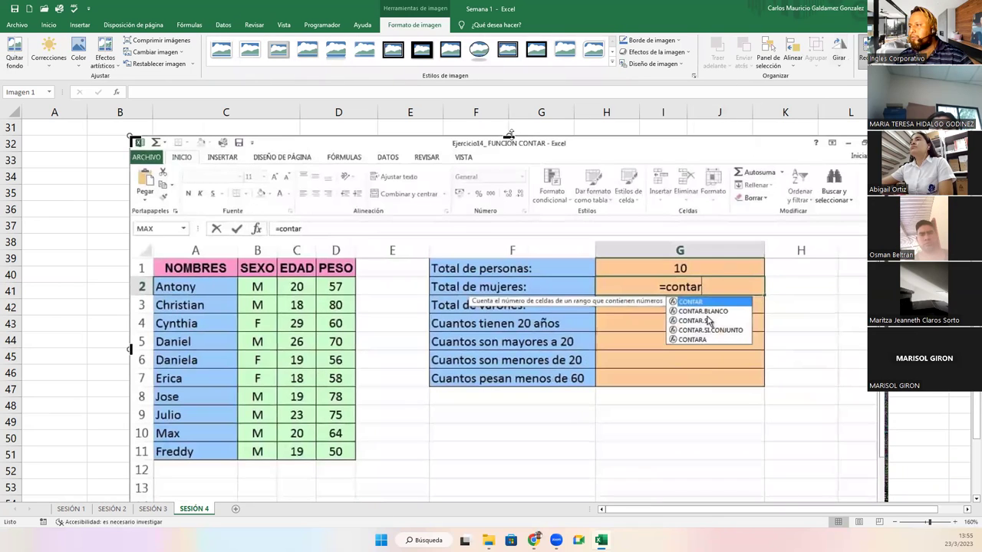
# Crop the screenshot to remove the Excel ribbon above, the rows and sheet tabs below row 14, and the strip beyond column H.
pyautogui.moveTo(508, 134); pyautogui.dragTo(499, 222)
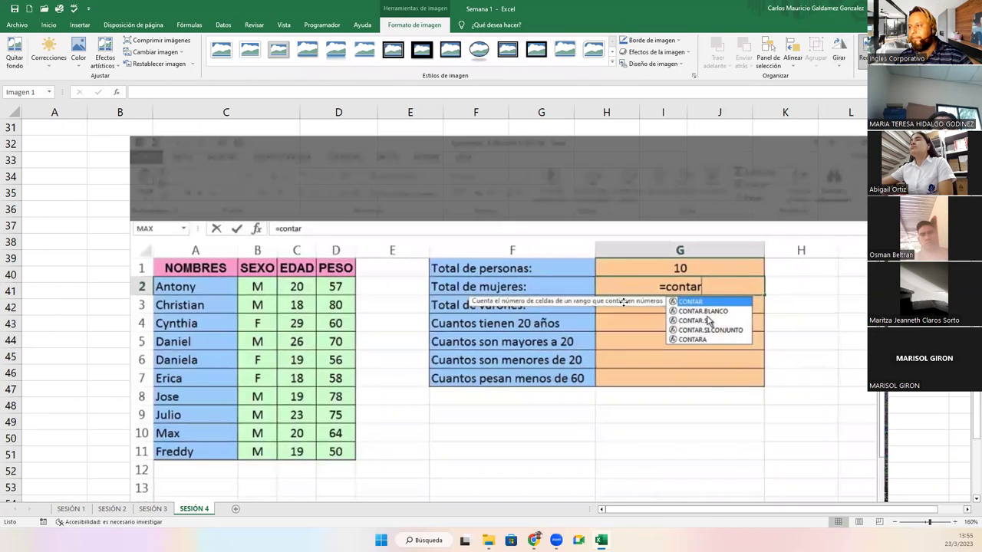
pyautogui.scroll(-2, 491, 307)
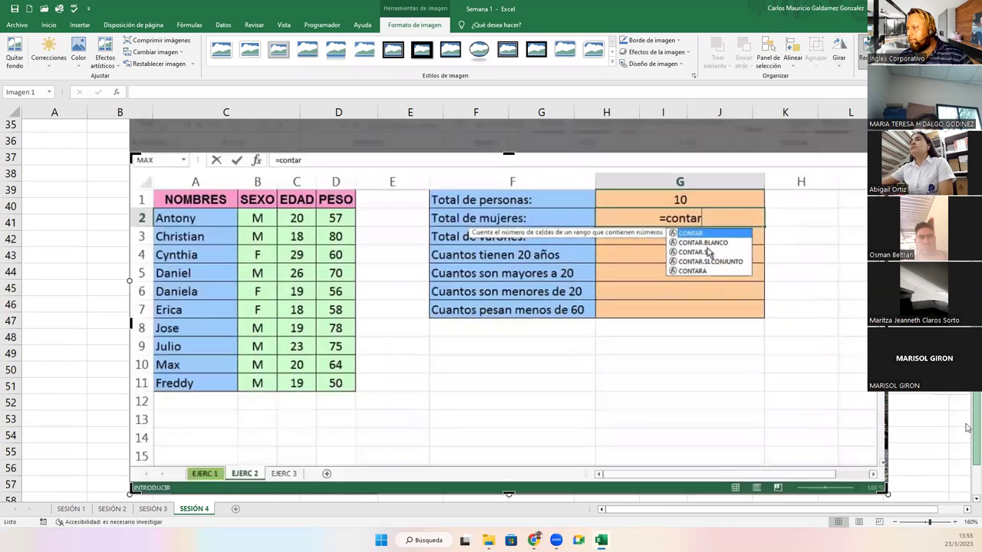
pyautogui.moveTo(508, 464); pyautogui.dragTo(510, 416)
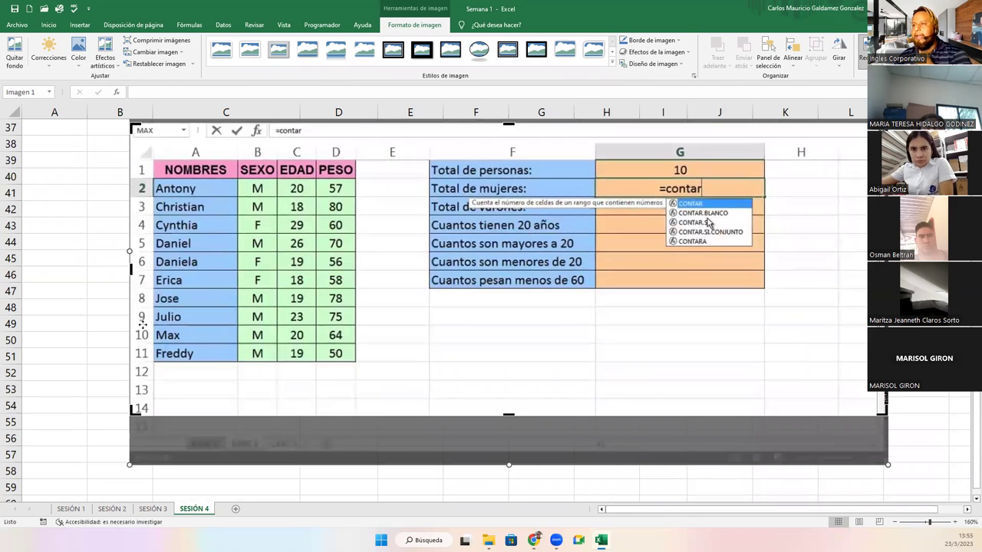
pyautogui.moveTo(882, 273); pyautogui.dragTo(809, 274)
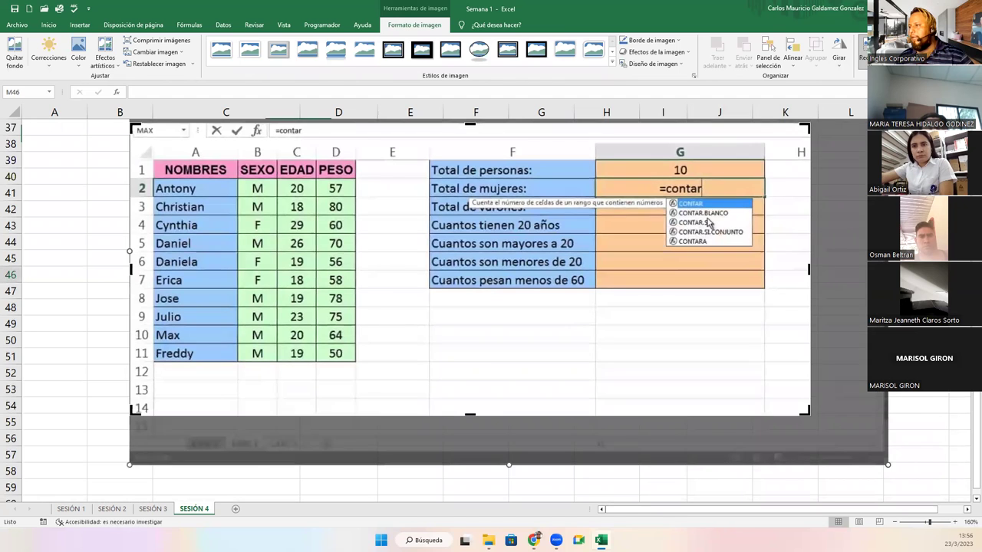
pyautogui.press('Escape')
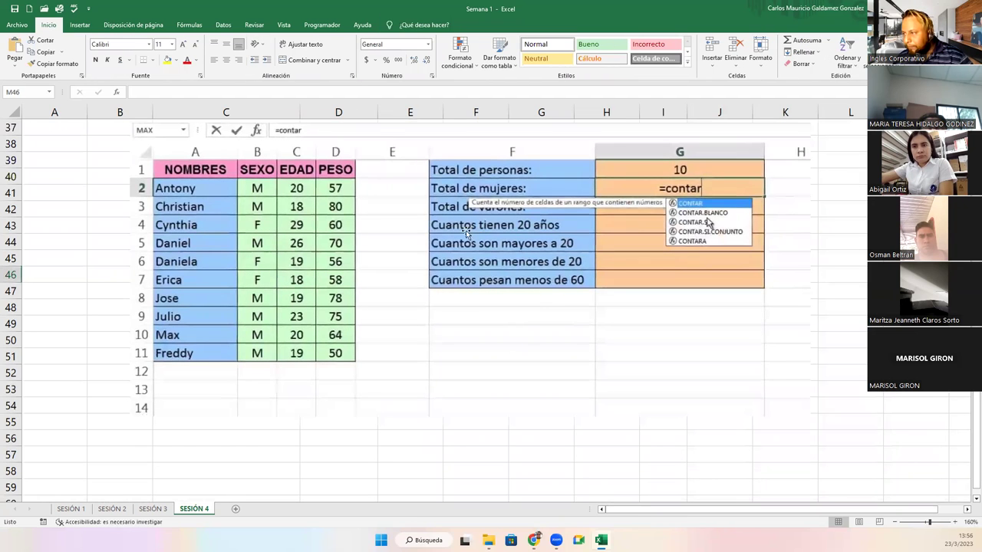
# Move the cropped exercise picture to row 33, starting in column A, just below the seller table.
pyautogui.click(253, 172)
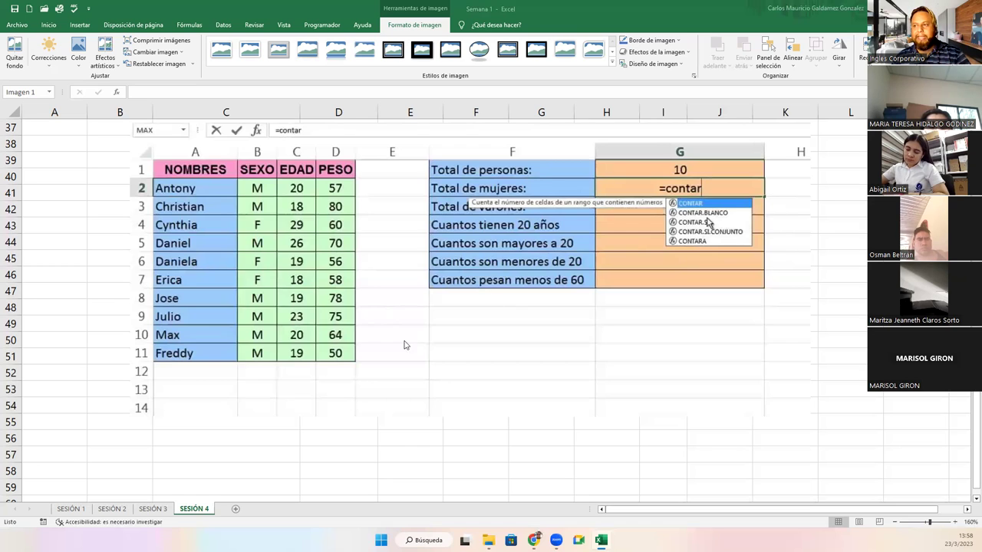
pyautogui.moveTo(329, 266); pyautogui.dragTo(293, 261)
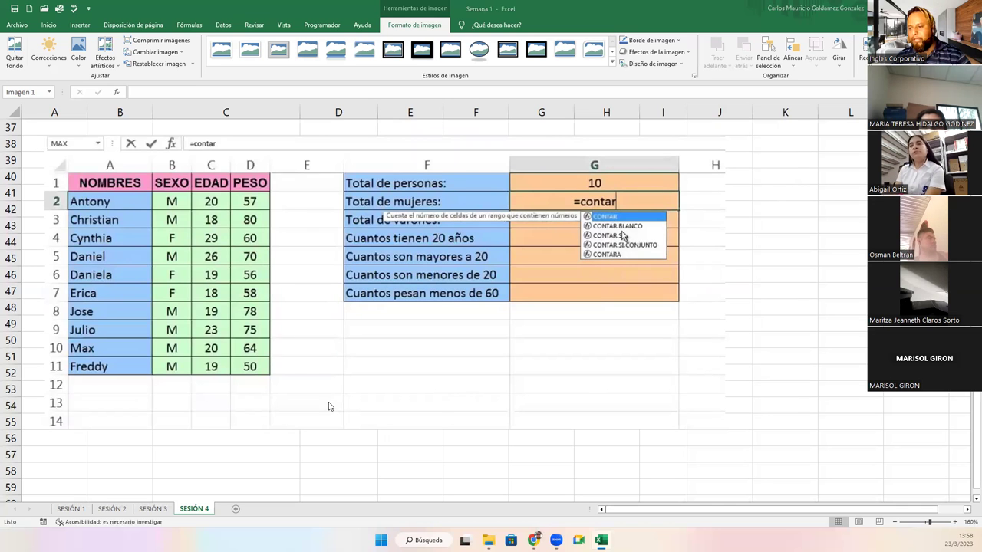
pyautogui.scroll(-1, 204, 356)
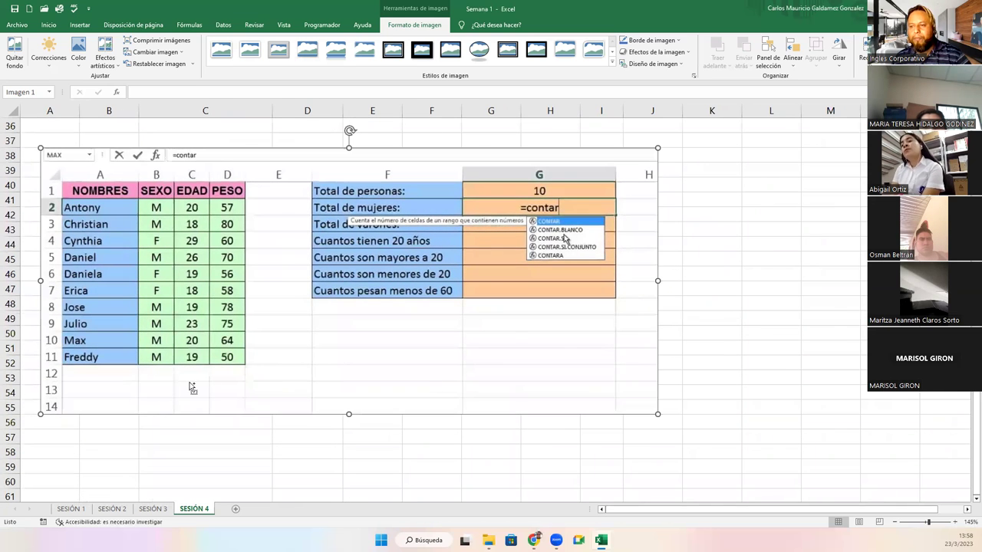
pyautogui.scroll(-2, 192, 388)
pyautogui.moveTo(274, 355); pyautogui.dragTo(275, 296)
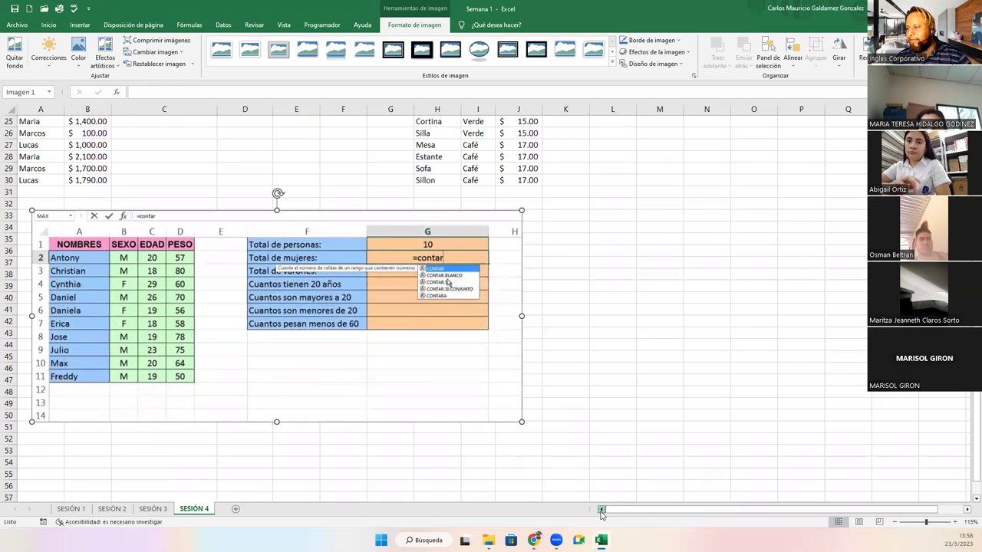
pyautogui.scroll(8, 344, 377)
pyautogui.scroll(-10, 214, 299)
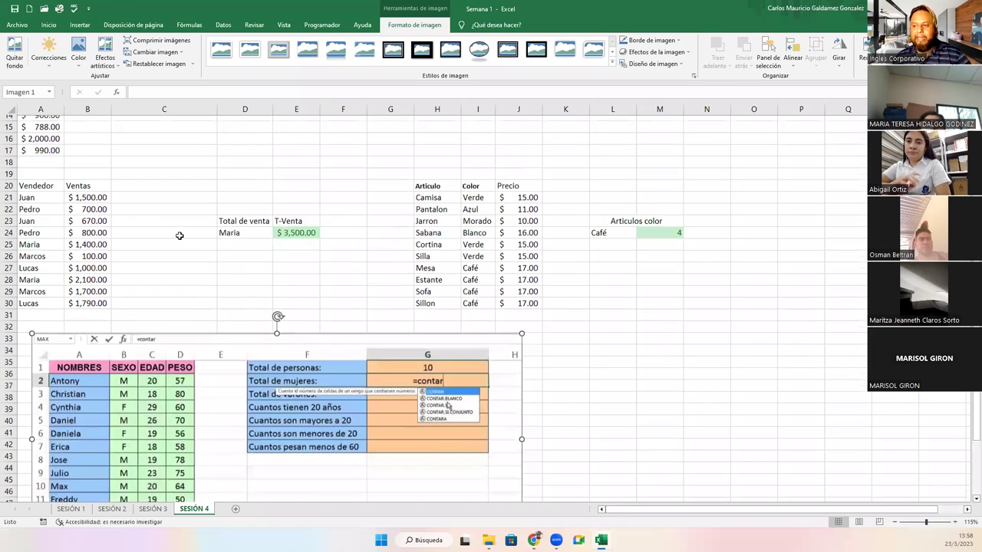